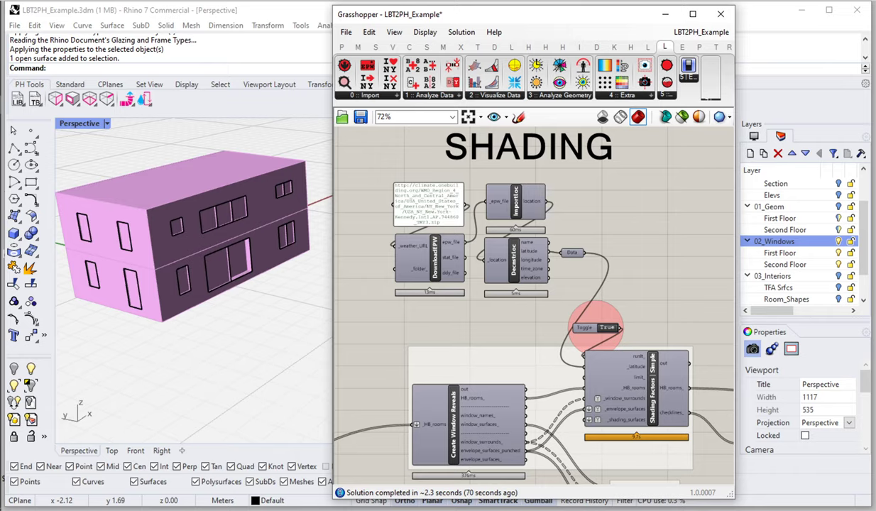
Examine the SHADING group and the inputs of the Shading Factors | Simple component
{"action": "right_click_drag", "start_coordinate": [624, 326], "coordinate": [602, 219]}
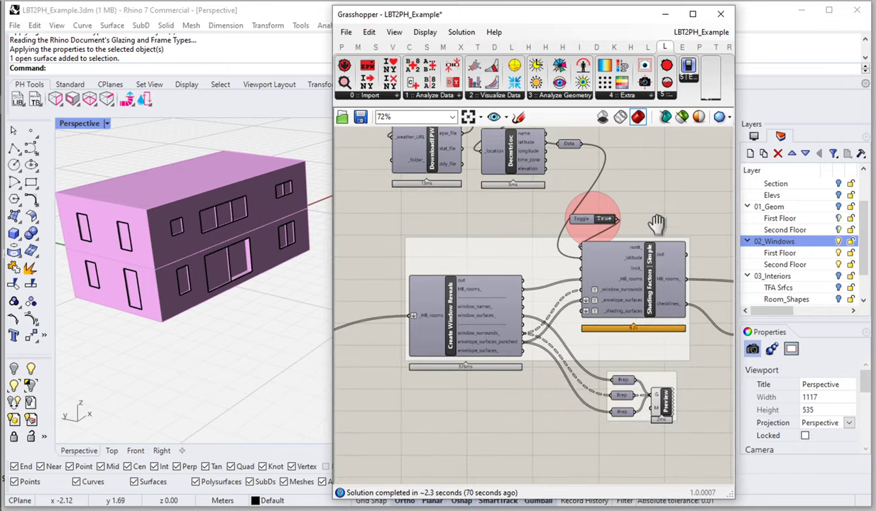
{"action": "scroll", "coordinate": [639, 284], "scroll_direction": "up", "scroll_amount": 3}
{"action": "scroll", "coordinate": [581, 234], "scroll_direction": "down", "scroll_amount": 6}
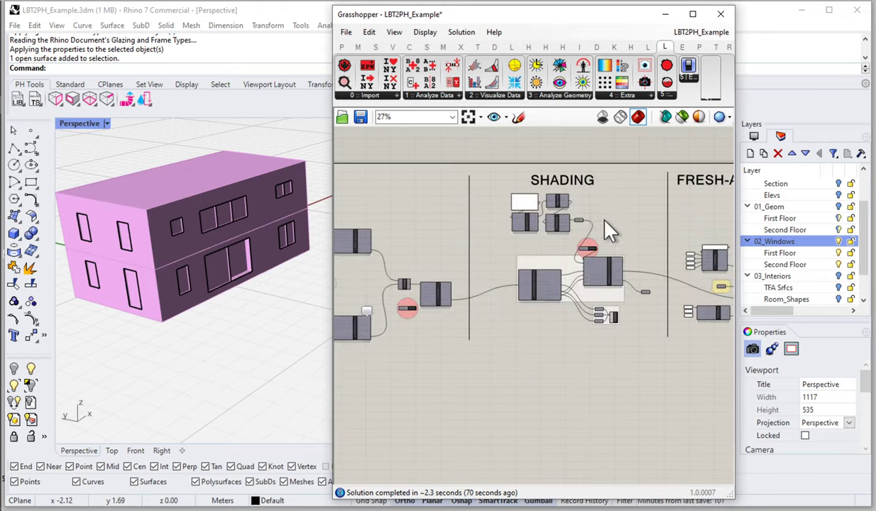
{"action": "right_click_drag", "start_coordinate": [616, 250], "coordinate": [590, 254]}
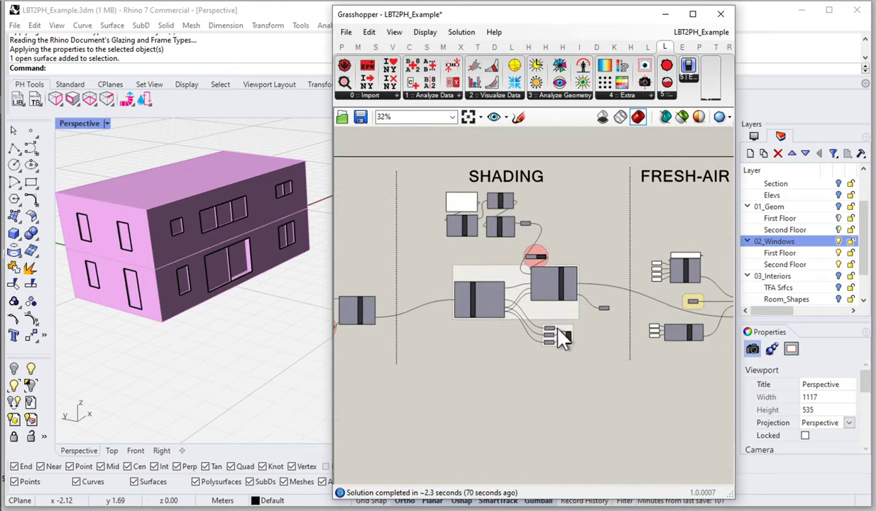
{"action": "scroll", "coordinate": [558, 303], "scroll_direction": "up", "scroll_amount": 2}
{"action": "scroll", "coordinate": [558, 304], "scroll_direction": "up", "scroll_amount": 8}
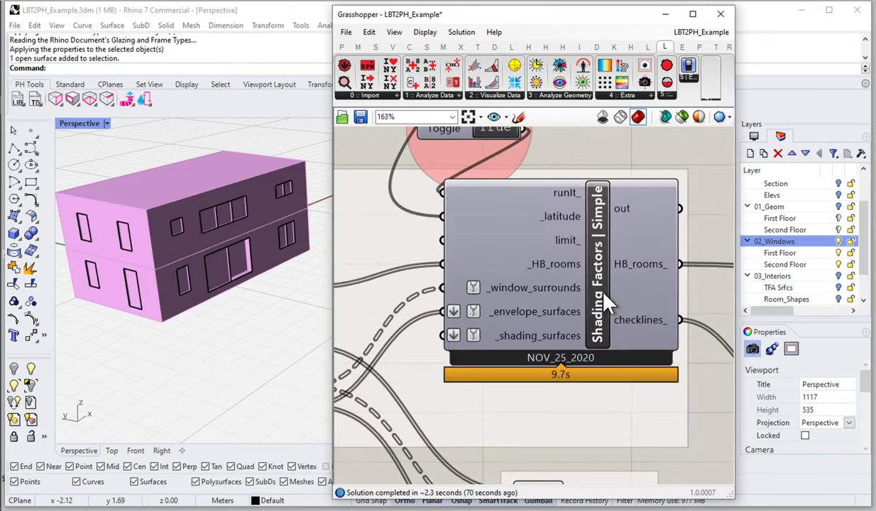
{"action": "right_click_drag", "start_coordinate": [604, 316], "coordinate": [612, 330]}
{"action": "mouse_move", "coordinate": [576, 378]}
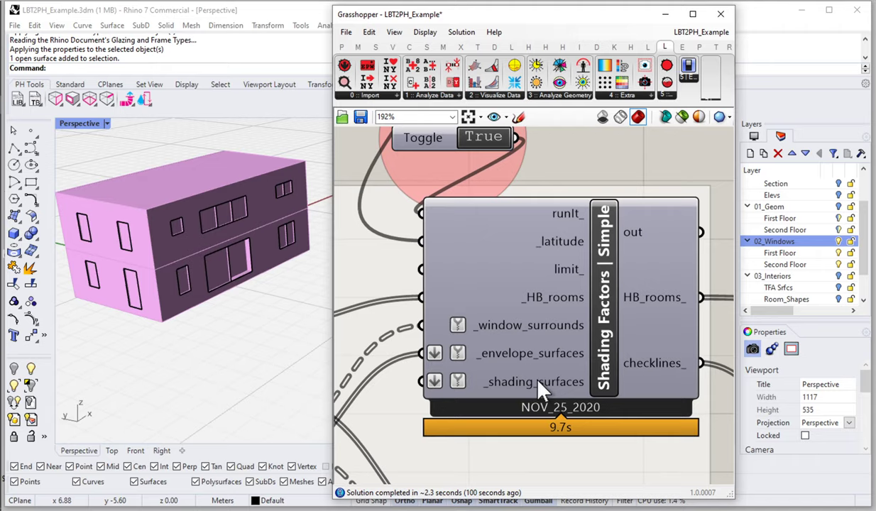
Inspect the window reveals around the large two-pane first-floor window in the building model
{"action": "scroll", "coordinate": [231, 212], "scroll_direction": "up", "scroll_amount": 5}
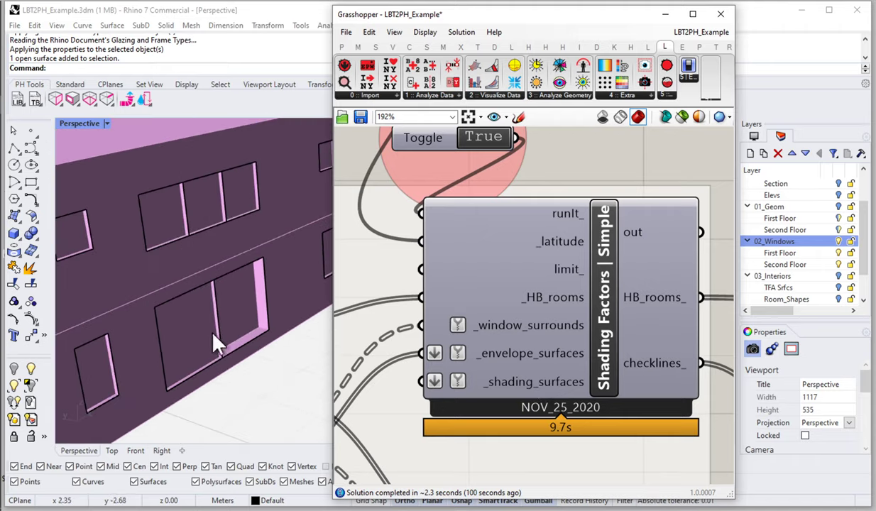
{"action": "scroll", "coordinate": [224, 341], "scroll_direction": "up", "scroll_amount": 5}
{"action": "scroll", "coordinate": [207, 238], "scroll_direction": "down", "scroll_amount": 3}
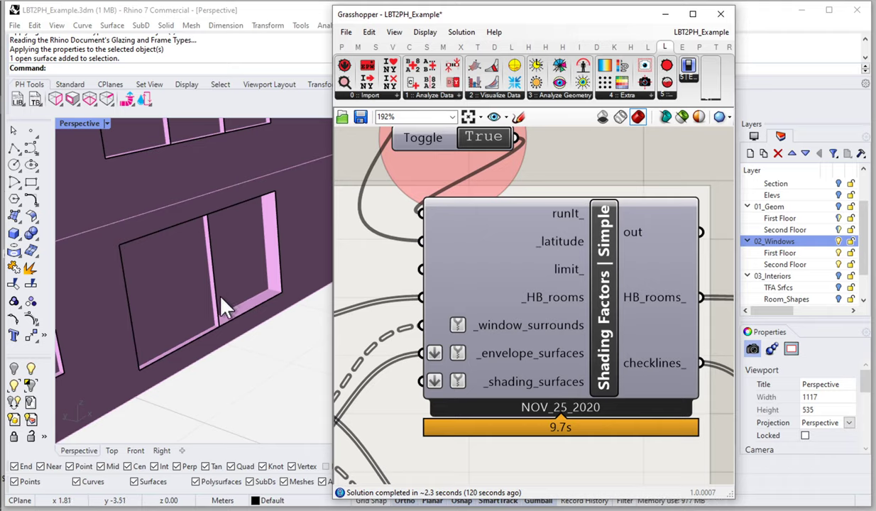
{"action": "right_click_drag", "start_coordinate": [208, 301], "coordinate": [236, 340]}
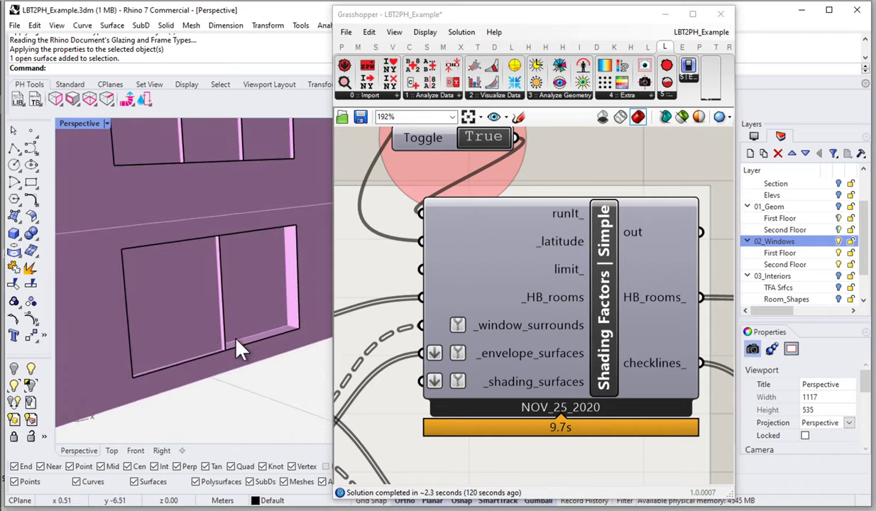
{"action": "scroll", "coordinate": [236, 338], "scroll_direction": "down", "scroll_amount": 3}
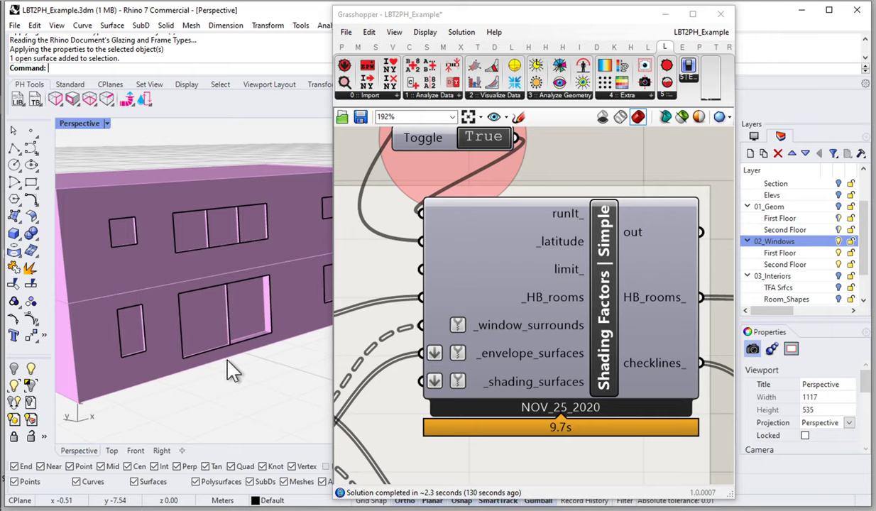
{"action": "left_click", "coordinate": [218, 289]}
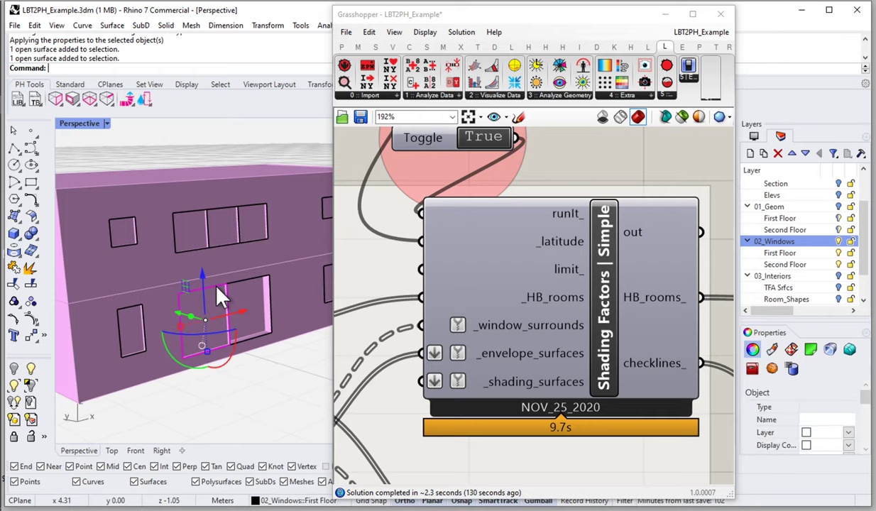
{"action": "scroll", "coordinate": [213, 291], "scroll_direction": "up", "scroll_amount": 5}
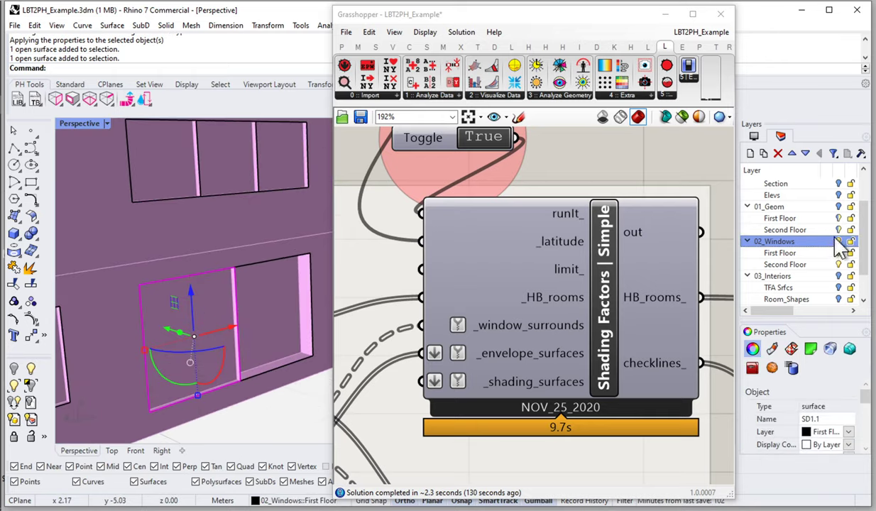
{"action": "left_click", "coordinate": [106, 124]}
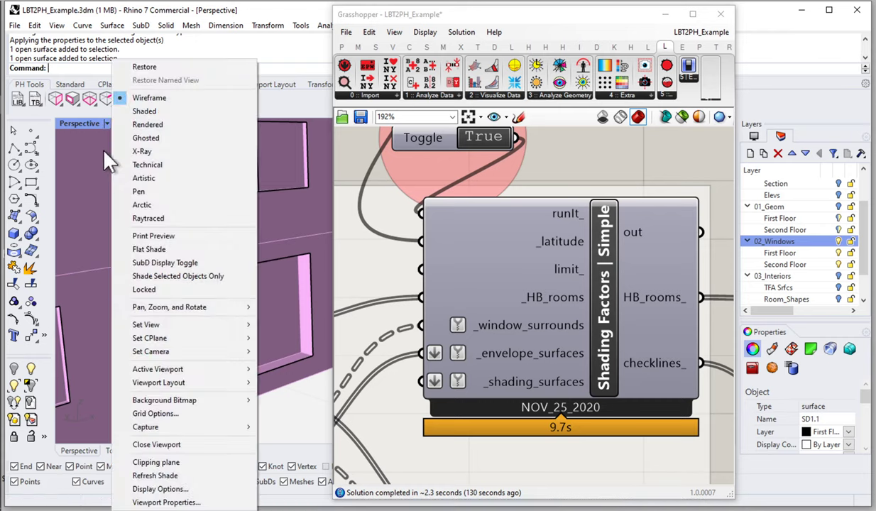
{"action": "left_click", "coordinate": [145, 111]}
{"action": "key", "text": "Escape"}
{"action": "scroll", "coordinate": [487, 341], "scroll_direction": "down", "scroll_amount": 3}
{"action": "right_click_drag", "start_coordinate": [487, 342], "coordinate": [463, 245]}
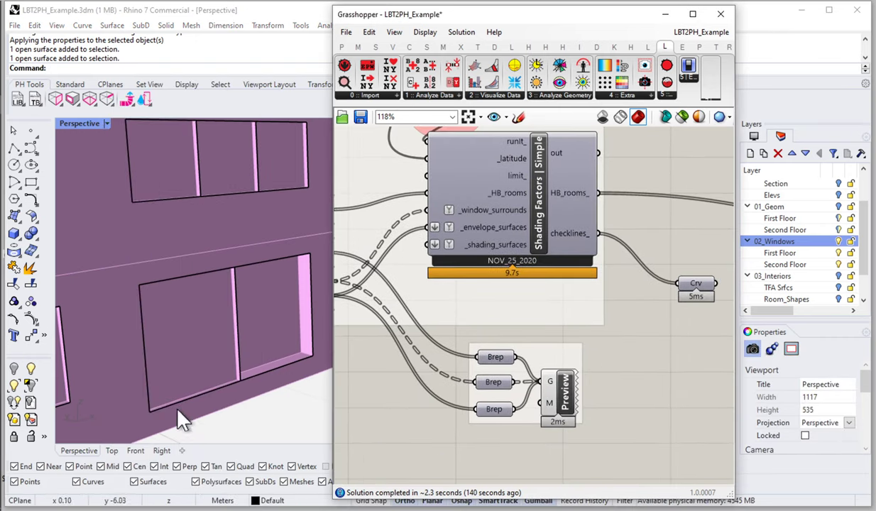
Turn off the right installed edge in the PHPP window properties of the large first-floor window's left pane (SD1.1)
{"action": "left_click", "coordinate": [171, 387]}
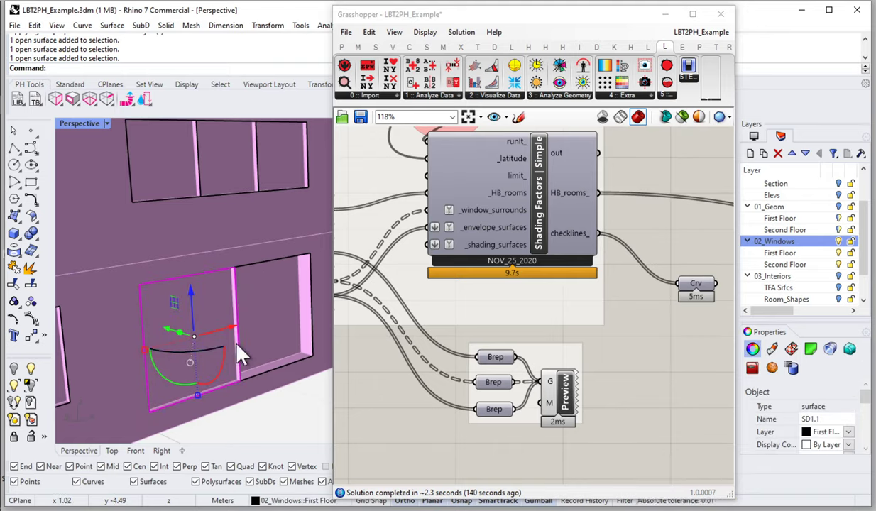
{"action": "scroll", "coordinate": [239, 358], "scroll_direction": "up", "scroll_amount": 2}
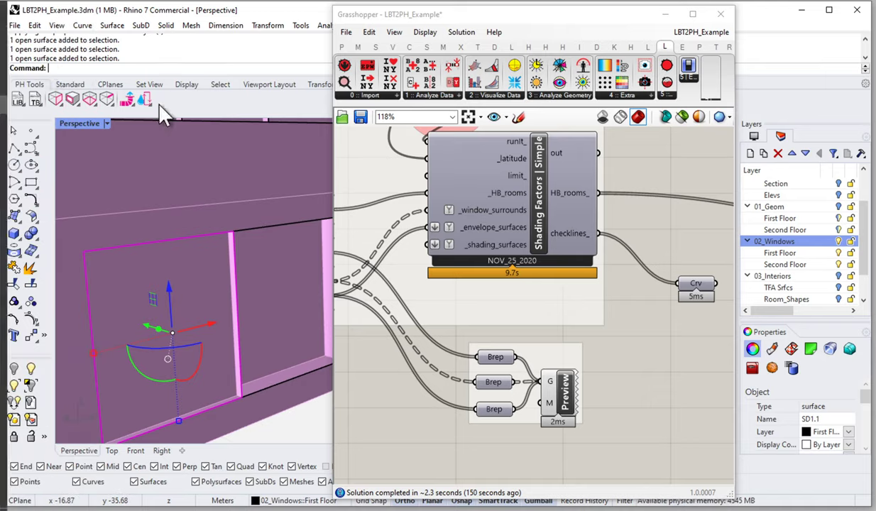
{"action": "left_click", "coordinate": [72, 100]}
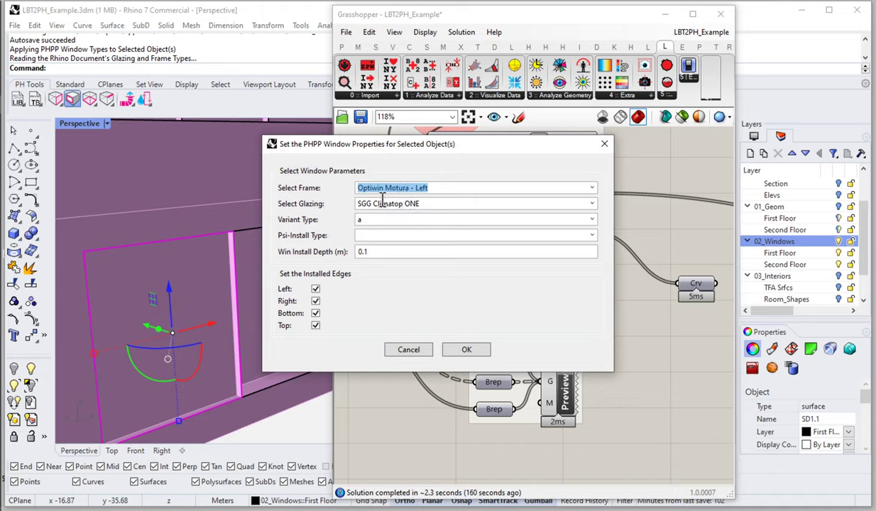
{"action": "left_click", "coordinate": [370, 253]}
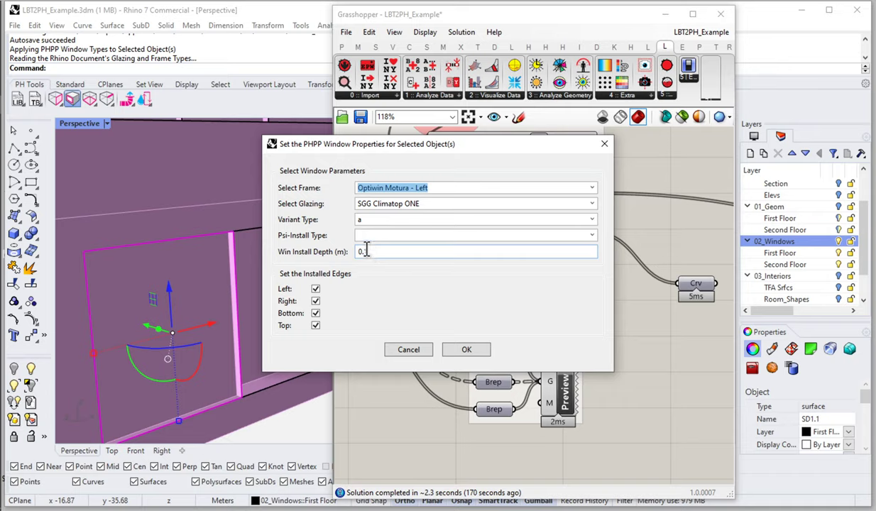
{"action": "left_click", "coordinate": [315, 290]}
{"action": "left_click", "coordinate": [315, 302]}
{"action": "left_click", "coordinate": [315, 313]}
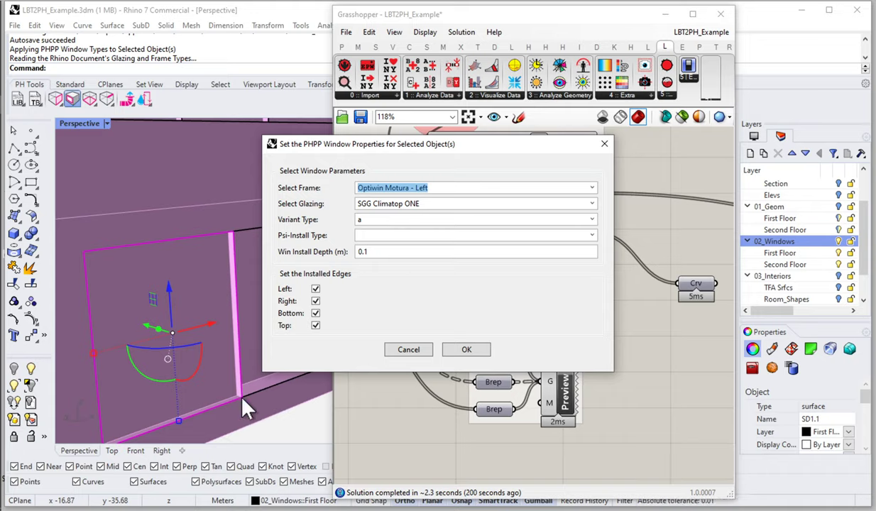
{"action": "left_click", "coordinate": [315, 300]}
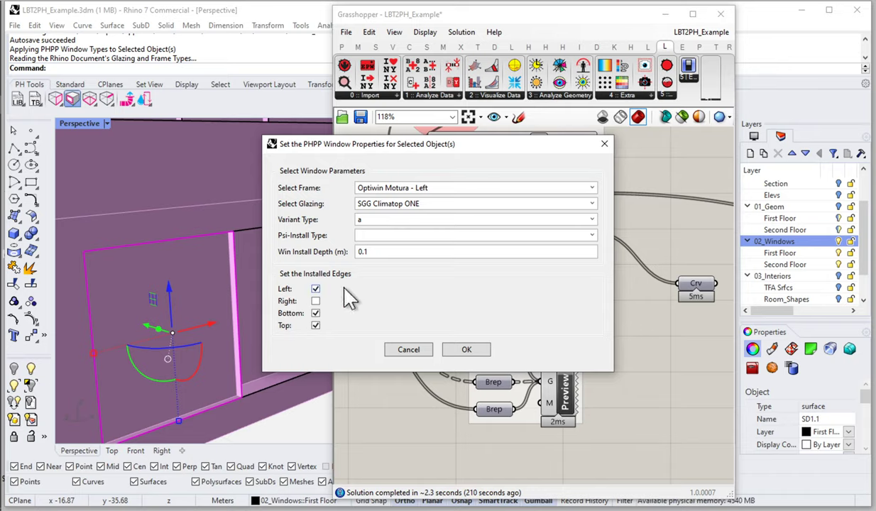
{"action": "left_click", "coordinate": [471, 349]}
Turn off the left installed edge in the PHPP window properties of the adjoining right pane (SD1.2)
{"action": "left_click", "coordinate": [289, 384]}
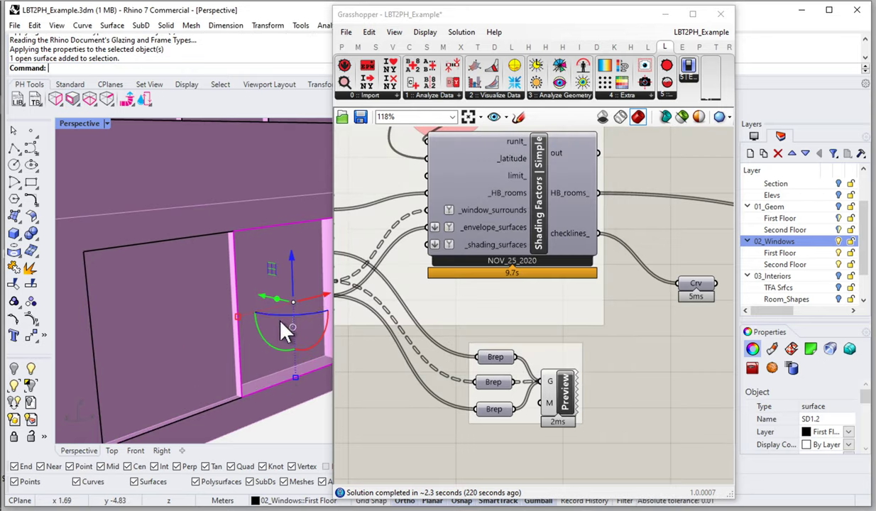
{"action": "right_click_drag", "start_coordinate": [269, 307], "coordinate": [274, 358]}
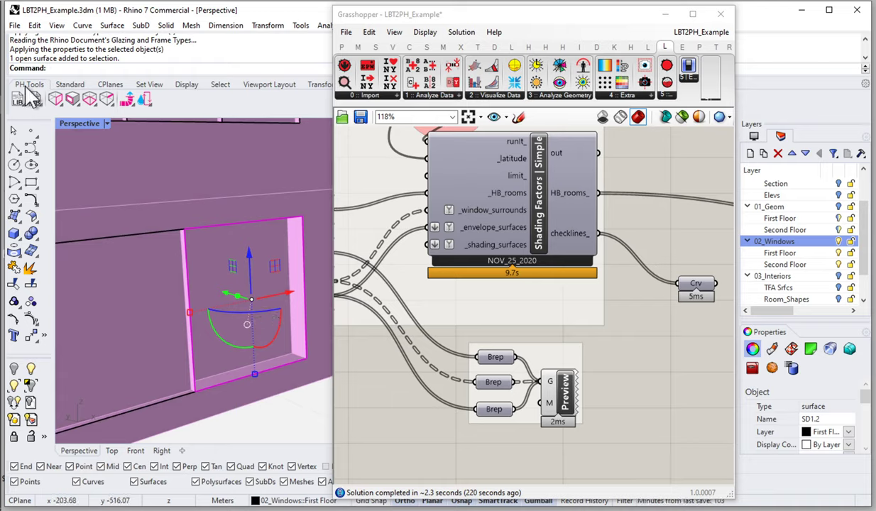
{"action": "left_click", "coordinate": [72, 99]}
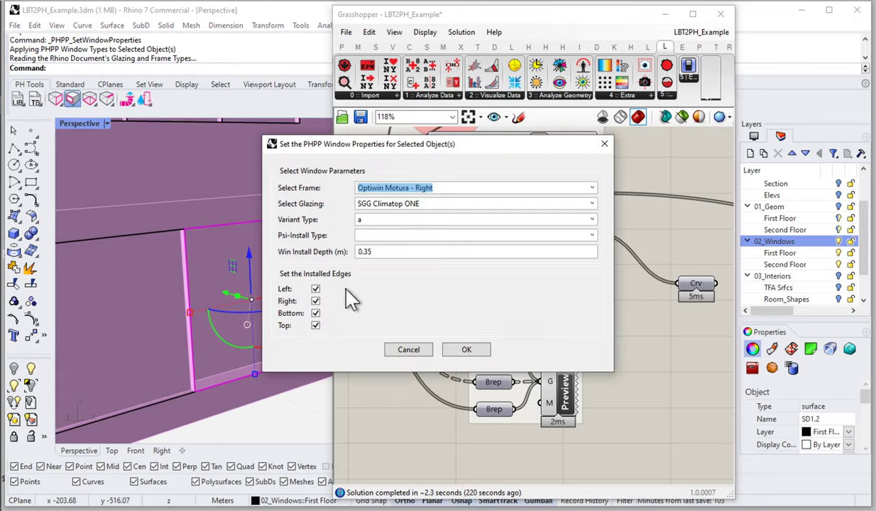
{"action": "left_click", "coordinate": [315, 289]}
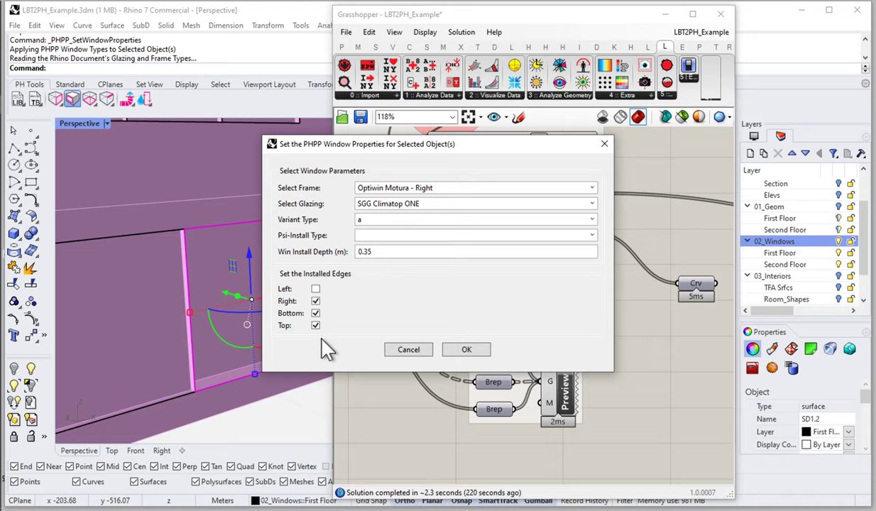
{"action": "left_click", "coordinate": [466, 349]}
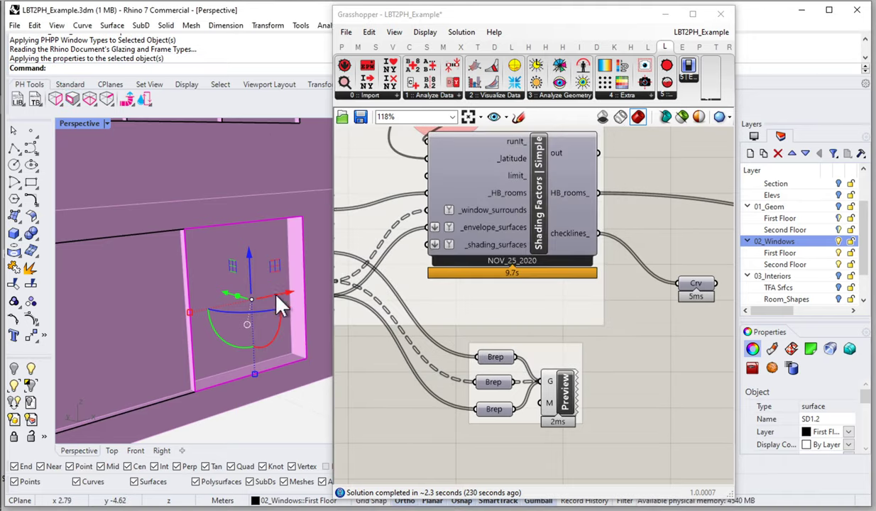
Go to the Geo | First Floor Windows input in the Grasshopper definition and recompute the solution
{"action": "scroll", "coordinate": [455, 334], "scroll_direction": "down", "scroll_amount": 5}
{"action": "right_click_drag", "start_coordinate": [425, 349], "coordinate": [651, 329]}
{"action": "scroll", "coordinate": [494, 330], "scroll_direction": "up", "scroll_amount": 2}
{"action": "scroll", "coordinate": [494, 328], "scroll_direction": "up", "scroll_amount": 5}
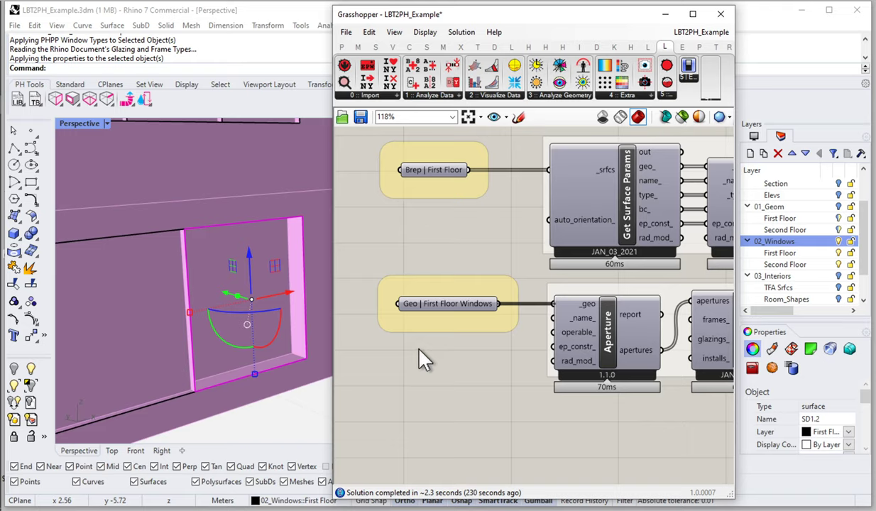
{"action": "scroll", "coordinate": [419, 361], "scroll_direction": "down", "scroll_amount": 1}
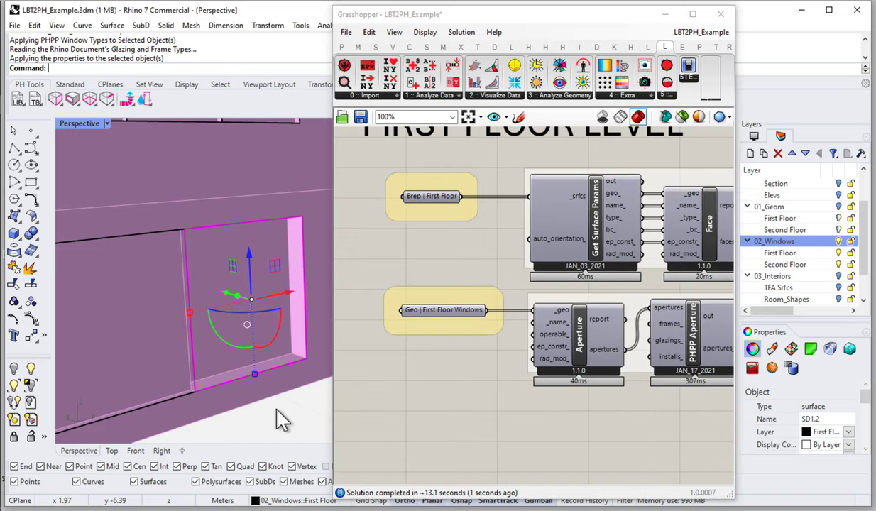
Hide the 02_Windows layer and inspect the reveal at the joint between the two large first-floor window panes
{"action": "key", "text": "Escape"}
{"action": "scroll", "coordinate": [228, 391], "scroll_direction": "up", "scroll_amount": 3}
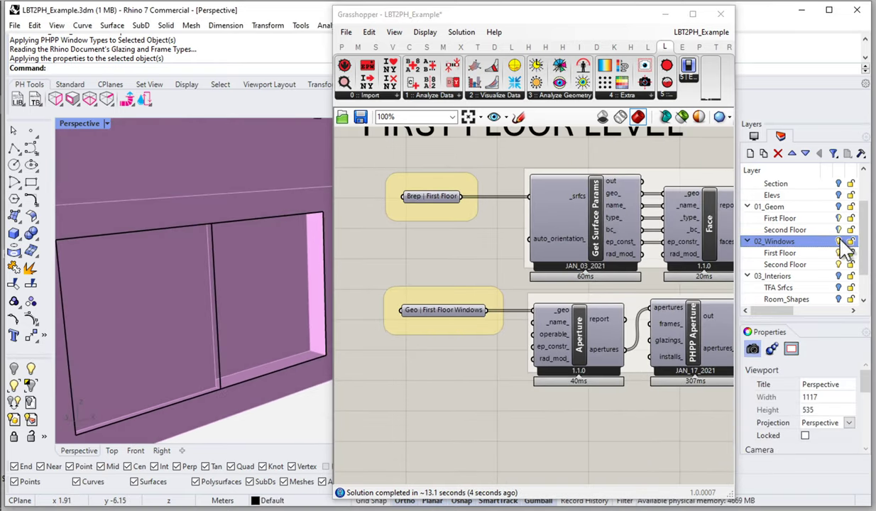
{"action": "scroll", "coordinate": [218, 362], "scroll_direction": "up", "scroll_amount": 5}
{"action": "right_click_drag", "start_coordinate": [215, 363], "coordinate": [258, 380]}
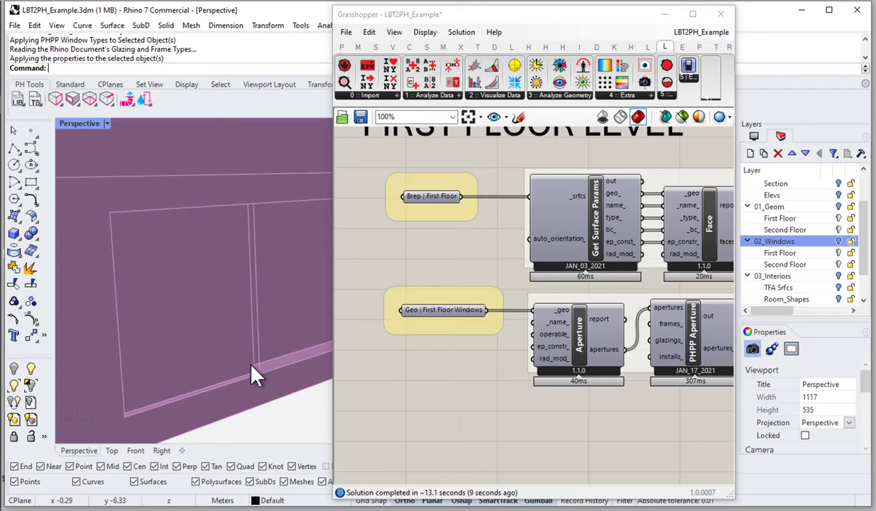
{"action": "scroll", "coordinate": [254, 371], "scroll_direction": "down", "scroll_amount": 3}
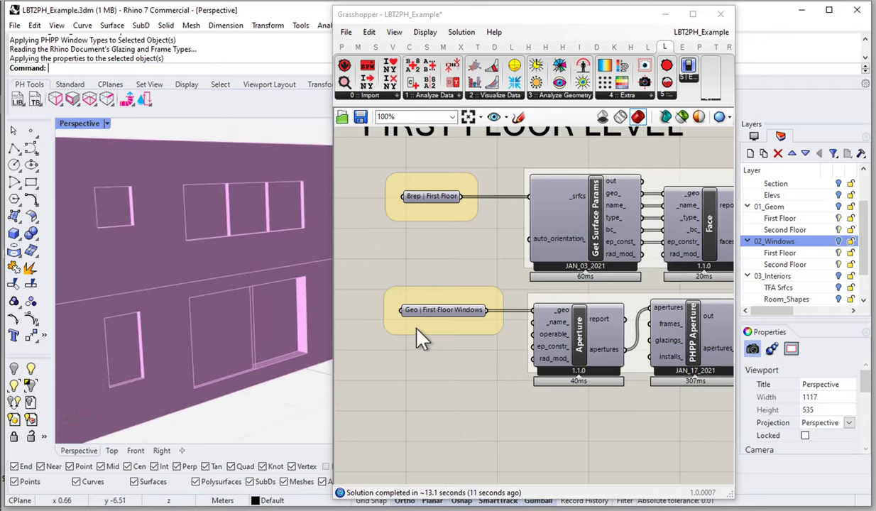
{"action": "scroll", "coordinate": [482, 341], "scroll_direction": "down", "scroll_amount": 5}
{"action": "scroll", "coordinate": [539, 344], "scroll_direction": "up", "scroll_amount": 2}
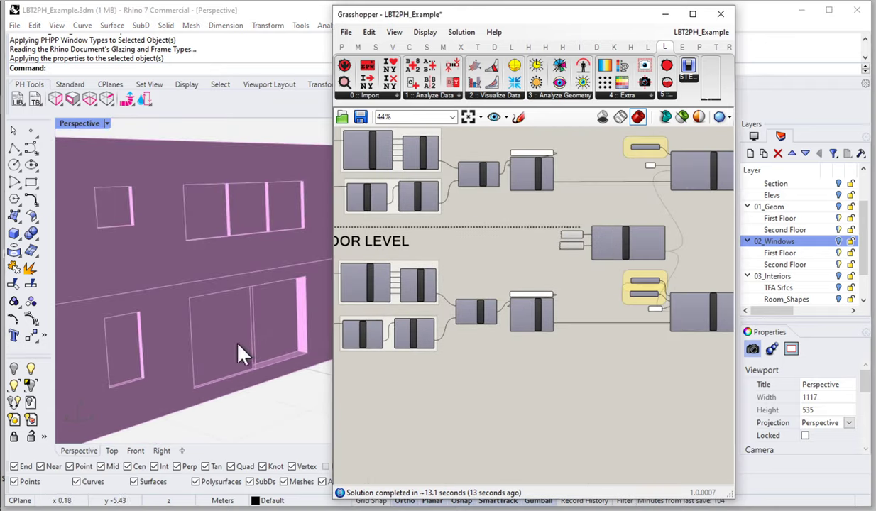
{"action": "scroll", "coordinate": [250, 336], "scroll_direction": "up", "scroll_amount": 4}
{"action": "scroll", "coordinate": [257, 334], "scroll_direction": "down", "scroll_amount": 3}
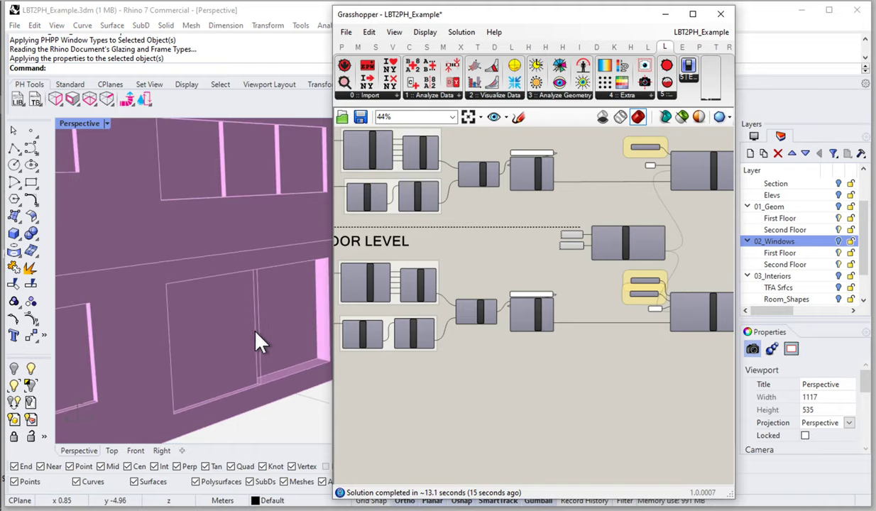
{"action": "scroll", "coordinate": [255, 333], "scroll_direction": "up", "scroll_amount": 2}
{"action": "right_click_drag", "start_coordinate": [550, 345], "coordinate": [423, 346]}
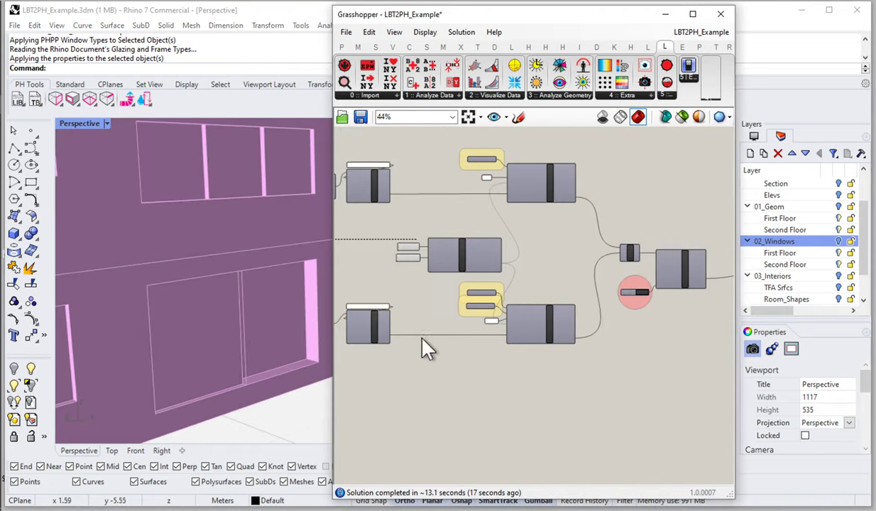
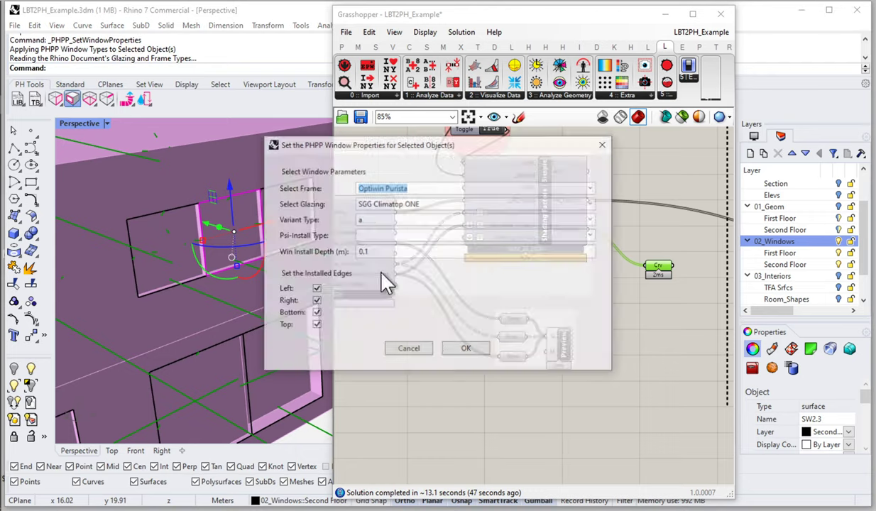
Turn off the left and right installed edges in the PHPP window properties of the second-floor window's middle pane (SW2.3)
{"action": "left_click", "coordinate": [315, 301]}
{"action": "left_click", "coordinate": [315, 288]}
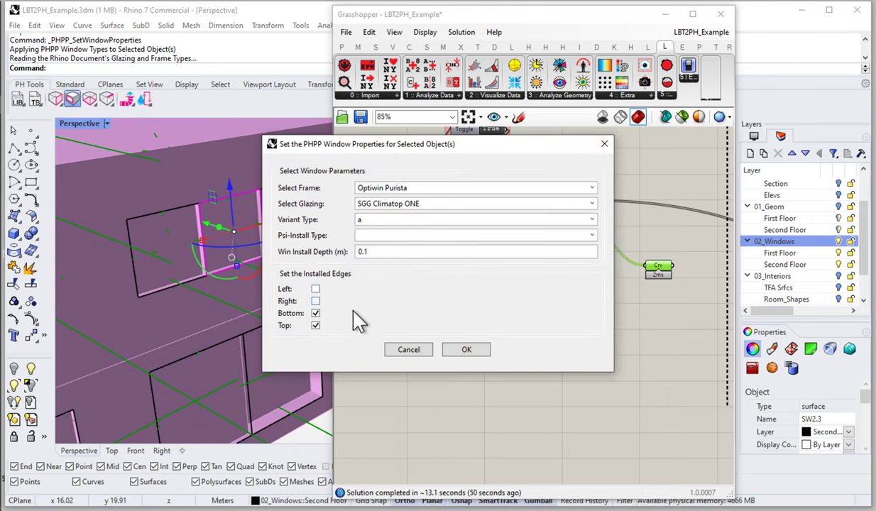
{"action": "left_click", "coordinate": [467, 350]}
Turn off the left installed edge in the PHPP window properties of the second-floor window's right pane (SW2.4)
{"action": "left_click", "coordinate": [282, 192]}
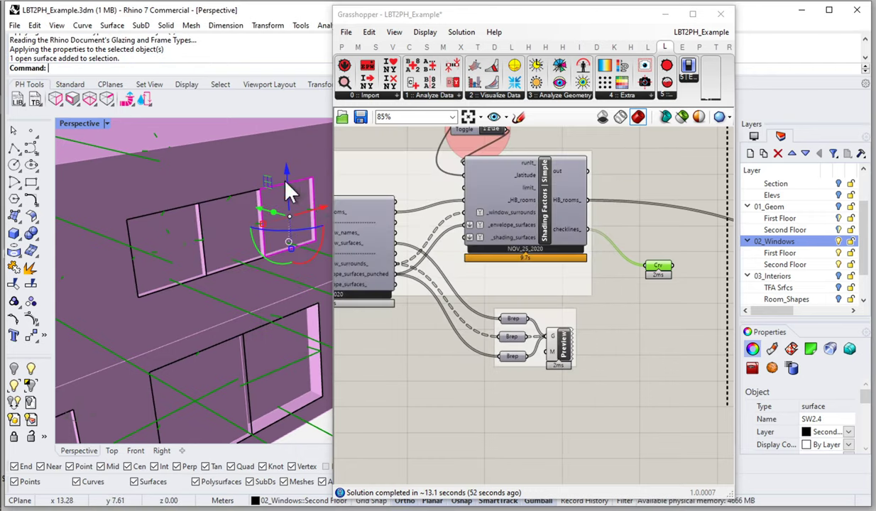
{"action": "left_click", "coordinate": [74, 101]}
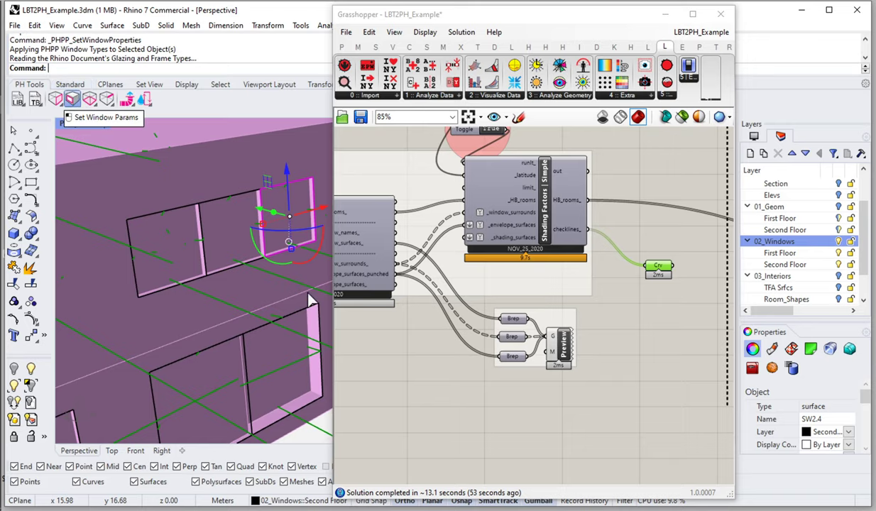
{"action": "left_click", "coordinate": [315, 289]}
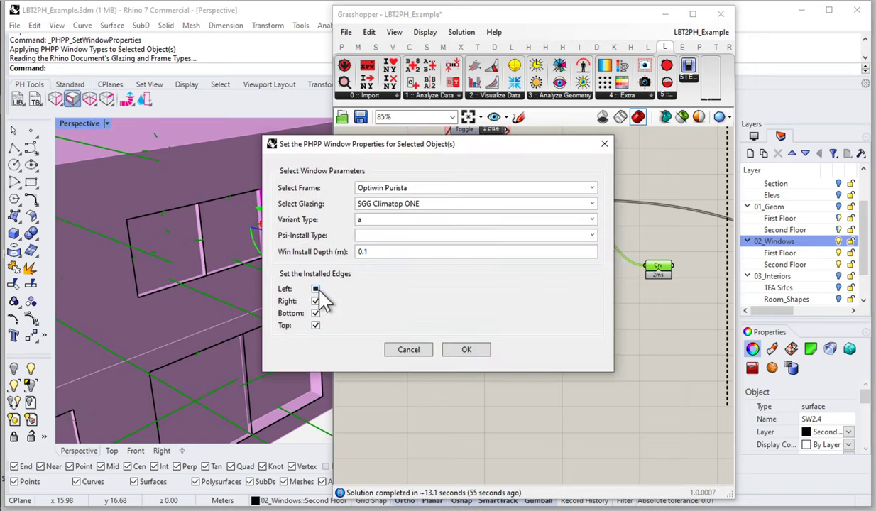
{"action": "left_click", "coordinate": [466, 350]}
Go to the Geo | Second Floor Windows input in the Grasshopper definition and recompute the solution
{"action": "scroll", "coordinate": [397, 352], "scroll_direction": "down", "scroll_amount": 5}
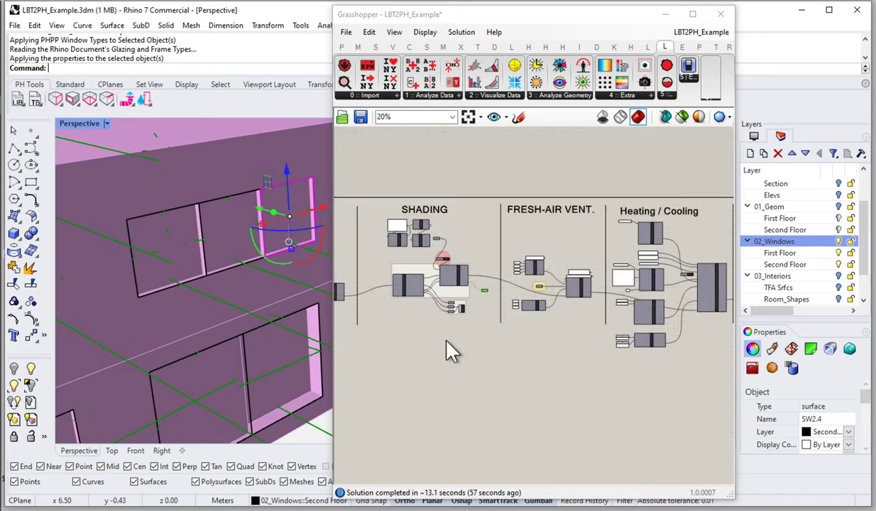
{"action": "right_click_drag", "start_coordinate": [404, 353], "coordinate": [645, 332]}
{"action": "scroll", "coordinate": [518, 274], "scroll_direction": "up", "scroll_amount": 8}
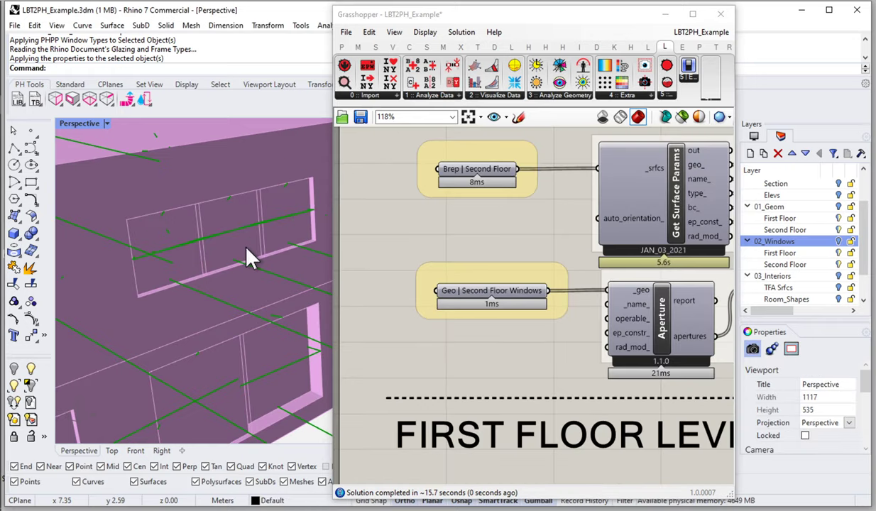
Inspect the rebuilt reveals at the second-floor three-pane window and at the other windows around the building's facades
{"action": "scroll", "coordinate": [213, 234], "scroll_direction": "down", "scroll_amount": 5}
{"action": "right_click_drag", "start_coordinate": [201, 230], "coordinate": [224, 271]}
{"action": "scroll", "coordinate": [226, 213], "scroll_direction": "up", "scroll_amount": 8}
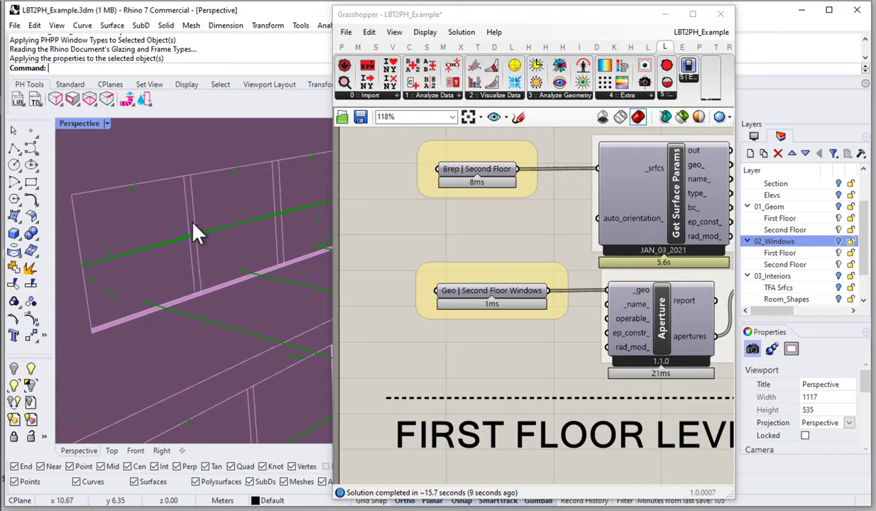
{"action": "scroll", "coordinate": [184, 213], "scroll_direction": "down", "scroll_amount": 5}
{"action": "right_click_drag", "start_coordinate": [210, 244], "coordinate": [191, 250]}
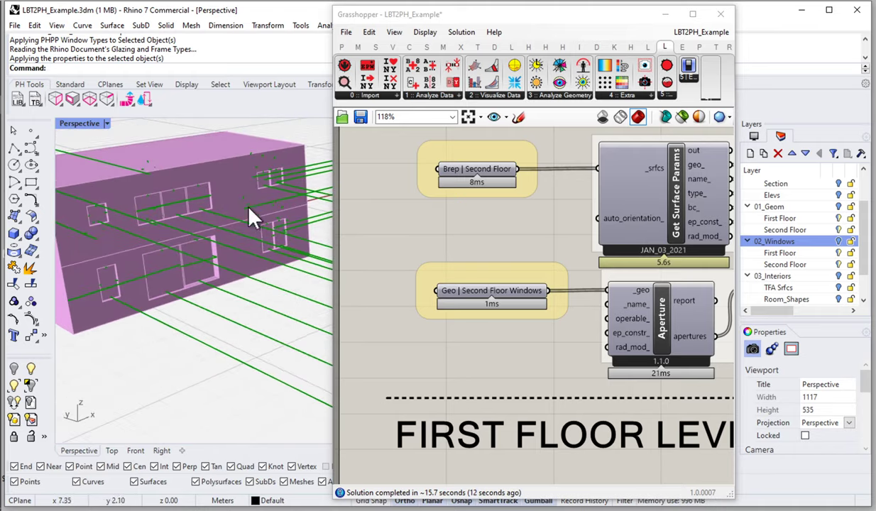
{"action": "scroll", "coordinate": [259, 178], "scroll_direction": "up", "scroll_amount": 5}
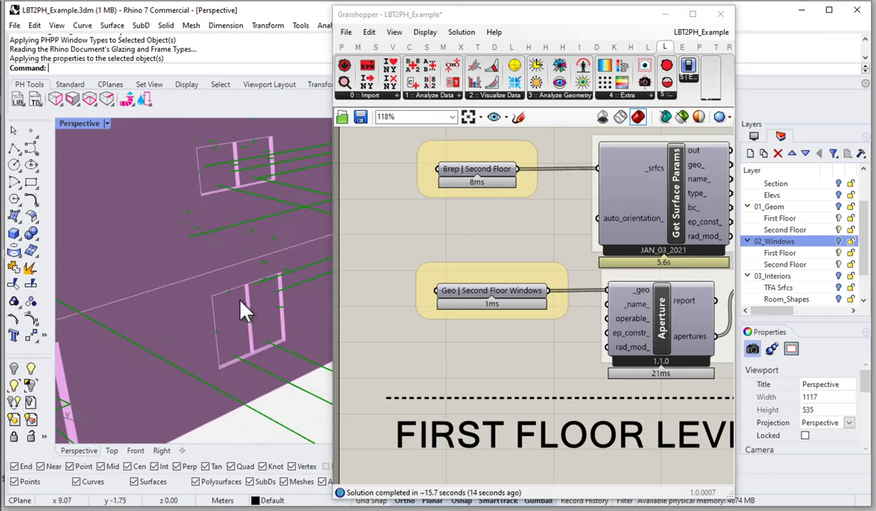
{"action": "scroll", "coordinate": [241, 310], "scroll_direction": "down", "scroll_amount": 5}
{"action": "right_click_drag", "start_coordinate": [246, 306], "coordinate": [284, 231]}
{"action": "scroll", "coordinate": [285, 231], "scroll_direction": "up", "scroll_amount": 5}
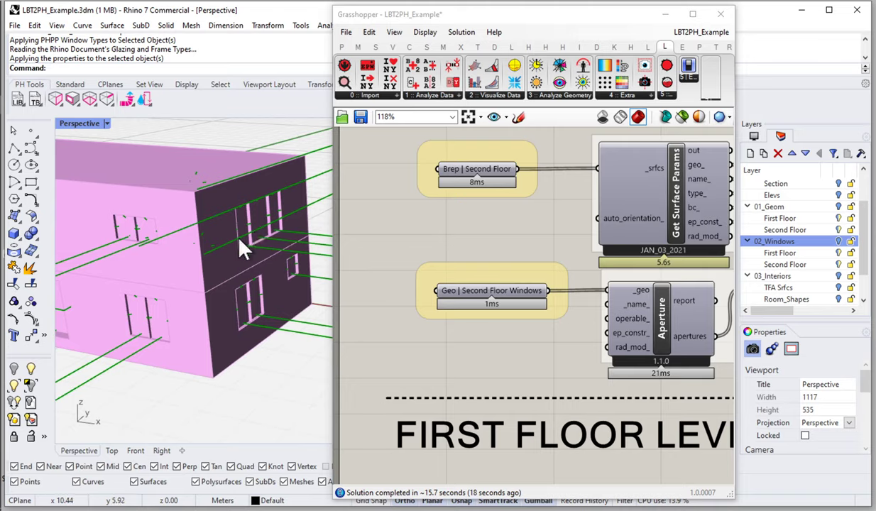
{"action": "scroll", "coordinate": [232, 227], "scroll_direction": "down", "scroll_amount": 5}
{"action": "right_click_drag", "start_coordinate": [244, 267], "coordinate": [253, 271]}
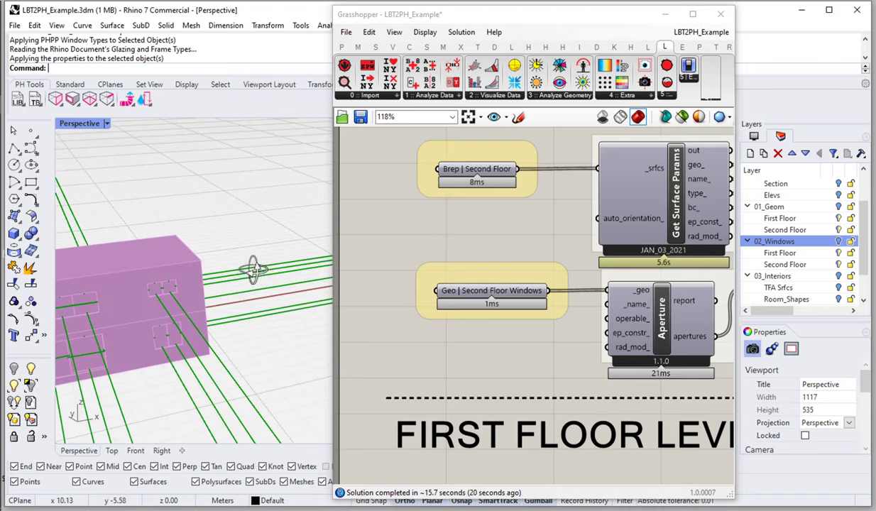
{"action": "scroll", "coordinate": [227, 321], "scroll_direction": "up", "scroll_amount": 2}
{"action": "right_click_drag", "start_coordinate": [151, 336], "coordinate": [248, 293]}
{"action": "scroll", "coordinate": [245, 293], "scroll_direction": "up", "scroll_amount": 5}
{"action": "scroll", "coordinate": [241, 293], "scroll_direction": "down", "scroll_amount": 5}
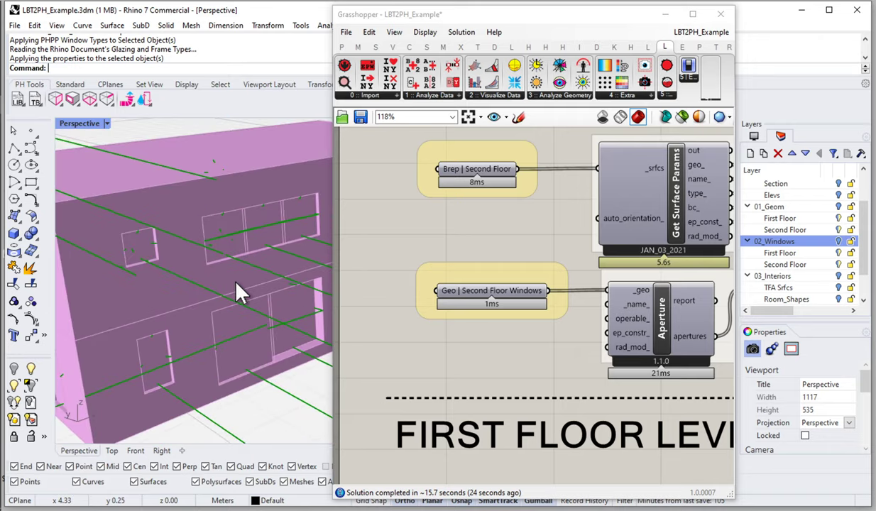
Go to the Shading Factors component, lock the Grasshopper solver and minimise the Grasshopper window
{"action": "scroll", "coordinate": [458, 291], "scroll_direction": "down", "scroll_amount": 5}
{"action": "right_click_drag", "start_coordinate": [568, 319], "coordinate": [505, 297]}
{"action": "right_click_drag", "start_coordinate": [669, 332], "coordinate": [539, 305]}
{"action": "scroll", "coordinate": [476, 249], "scroll_direction": "up", "scroll_amount": 5}
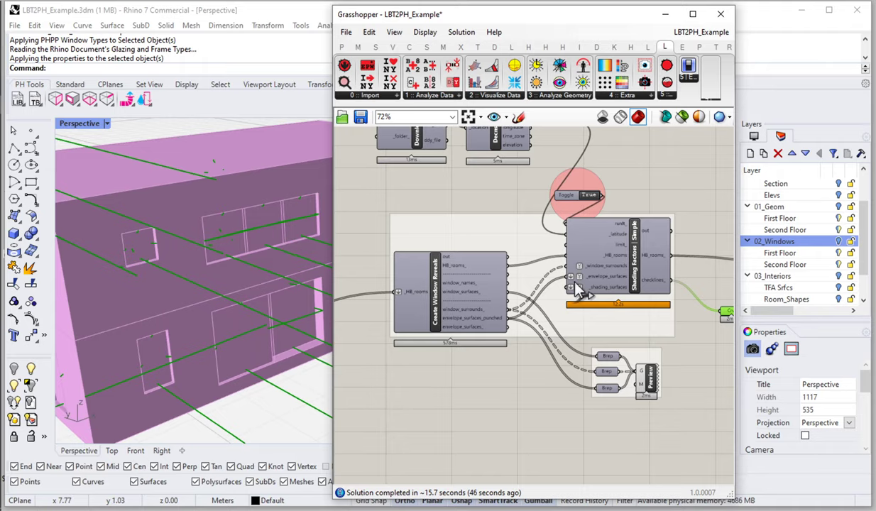
{"action": "scroll", "coordinate": [607, 286], "scroll_direction": "up", "scroll_amount": 3}
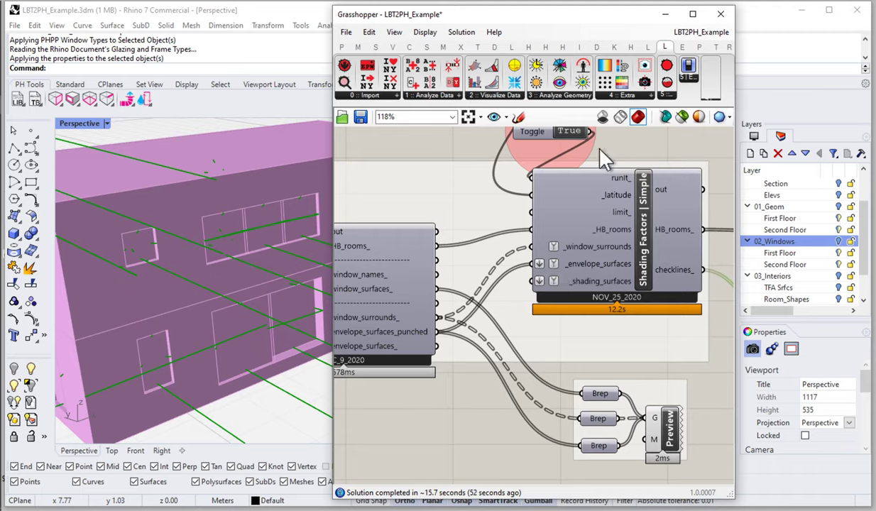
{"action": "right_click", "coordinate": [680, 154]}
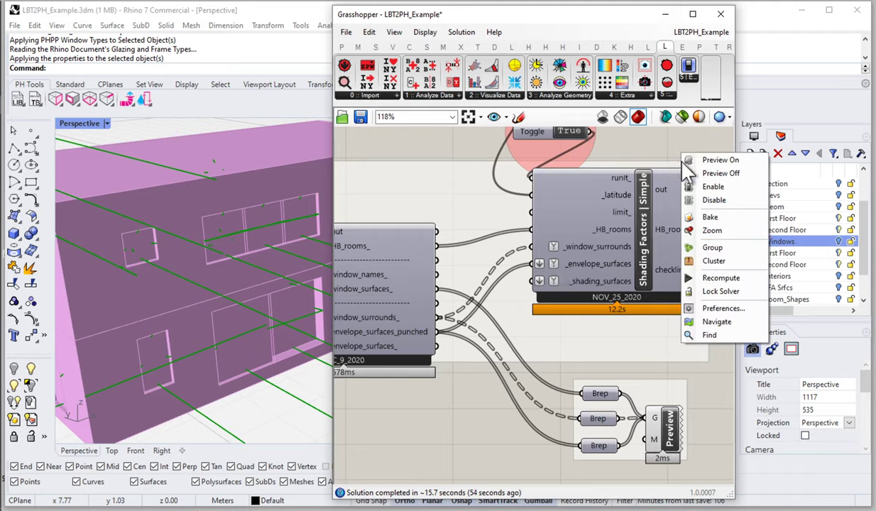
{"action": "left_click", "coordinate": [710, 291]}
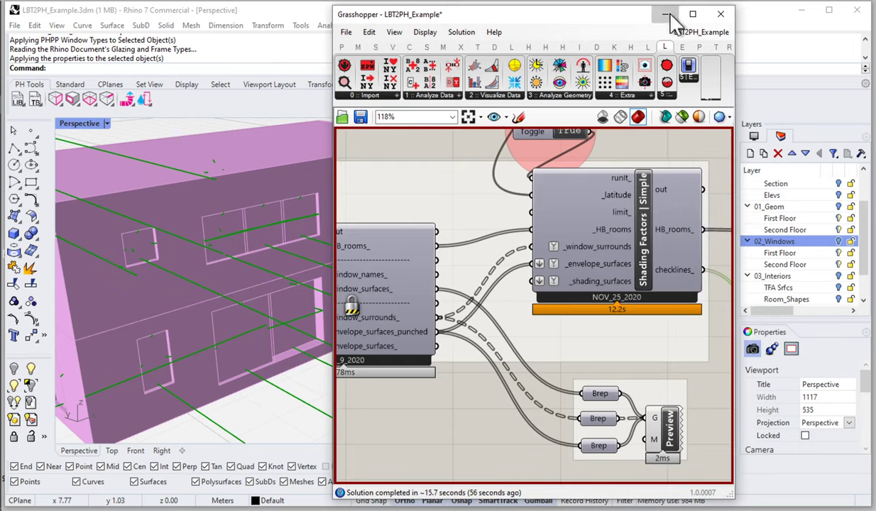
{"action": "left_click", "coordinate": [665, 14]}
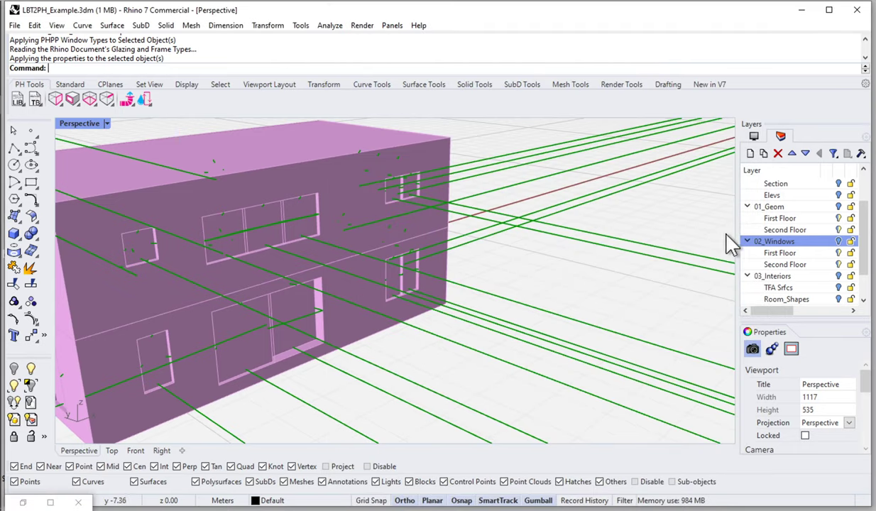
Enlarge the layer list and collapse the 02_Windows, 03_Interiors and 04_Systems layers
{"action": "left_click_drag", "start_coordinate": [736, 235], "coordinate": [682, 241]}
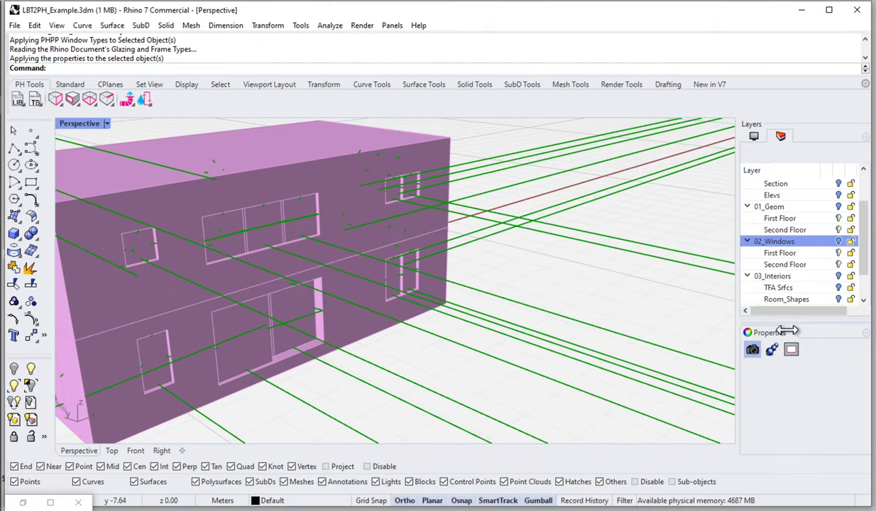
{"action": "left_click_drag", "start_coordinate": [786, 319], "coordinate": [735, 380]}
{"action": "left_click", "coordinate": [692, 288]}
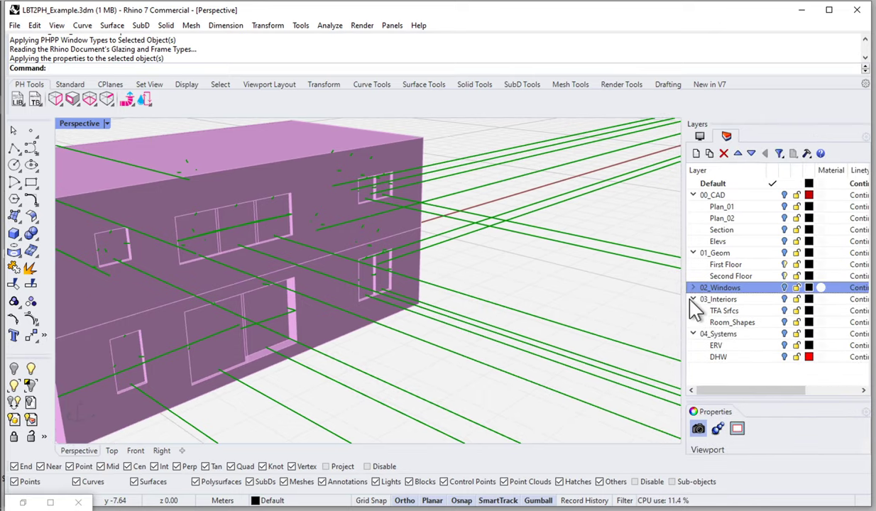
{"action": "left_click", "coordinate": [693, 298]}
{"action": "left_click", "coordinate": [693, 310]}
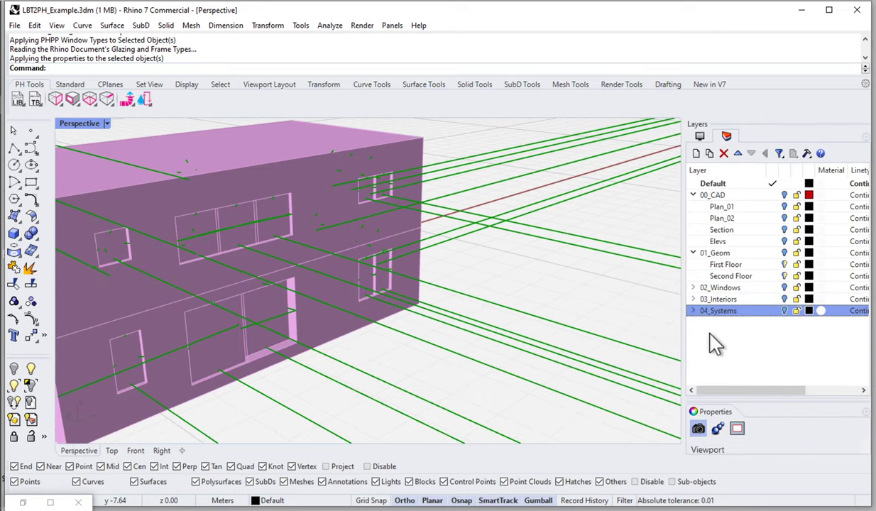
Create a 05_Shading layer with the sublayers Bldg and Context, and make Bldg the current layer
{"action": "left_click", "coordinate": [696, 153]}
{"action": "type", "text": "05"}
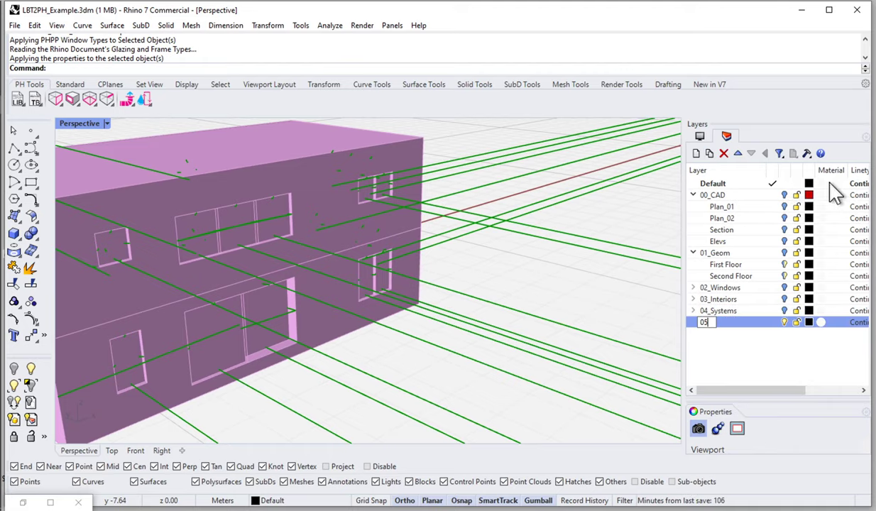
{"action": "type", "text": "_Shading"}
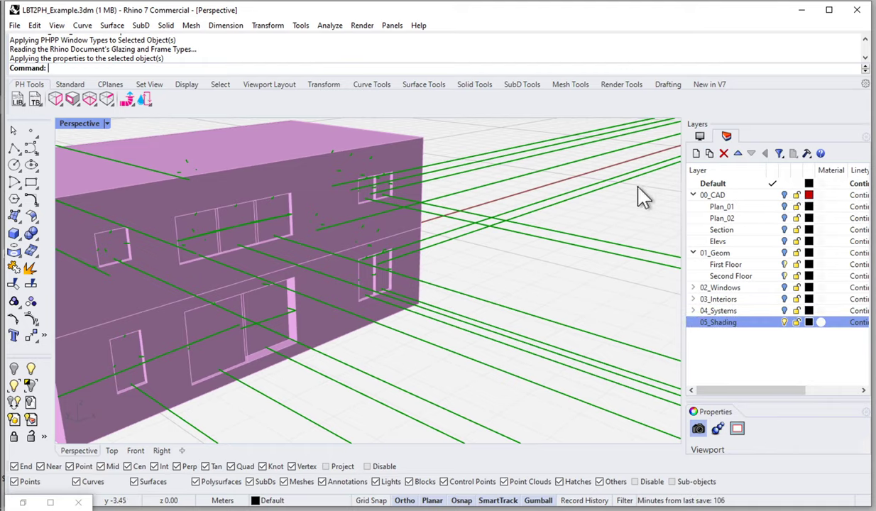
{"action": "left_click", "coordinate": [709, 153]}
{"action": "type", "text": "Bldg"}
{"action": "key", "text": "Return"}
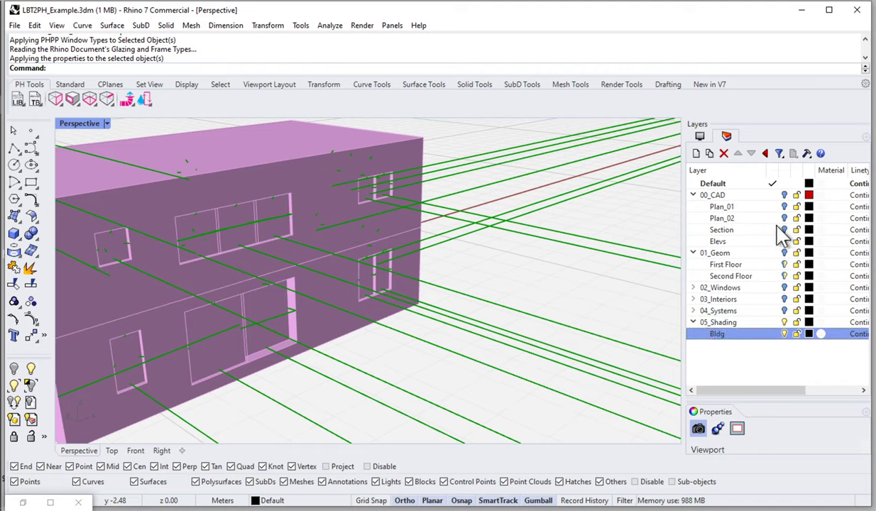
{"action": "left_click", "coordinate": [695, 153]}
{"action": "type", "text": "Context"}
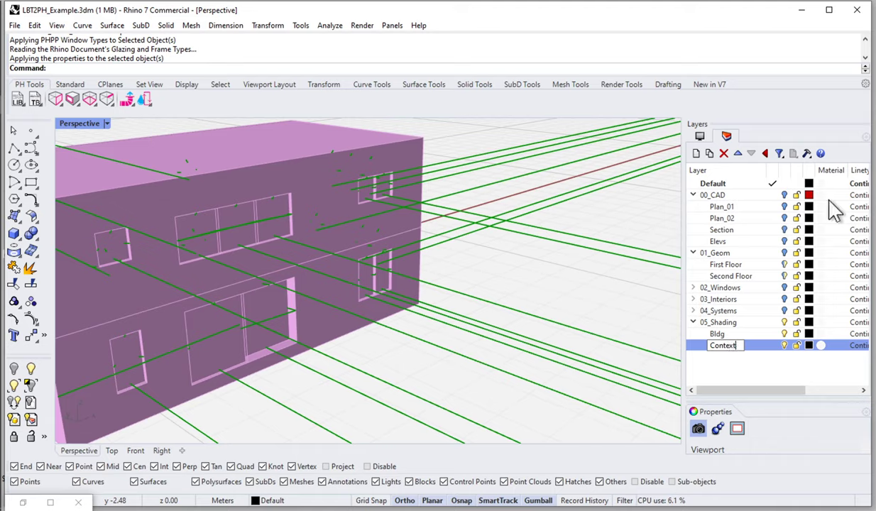
{"action": "key", "text": "Return"}
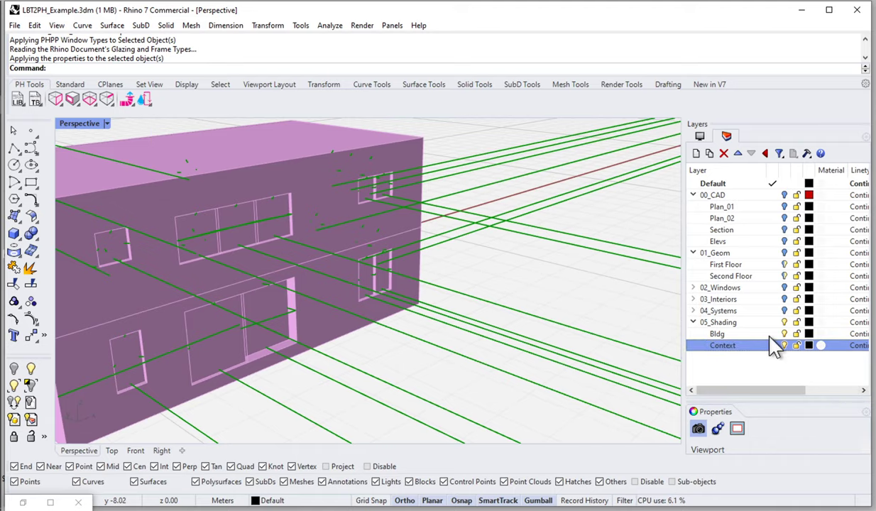
{"action": "left_click", "coordinate": [769, 334]}
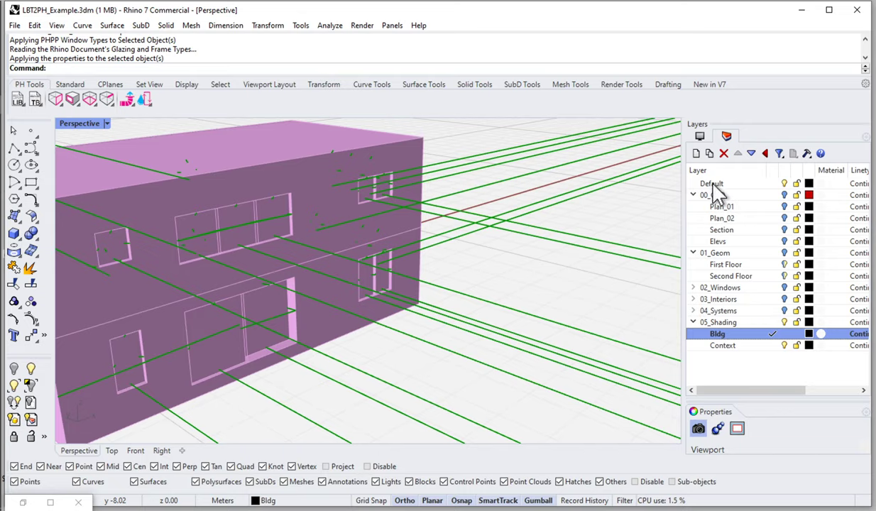
Turn on the Section layer and its parent 00_CAD to show the roof section linework
{"action": "scroll", "coordinate": [411, 279], "scroll_direction": "down", "scroll_amount": 3}
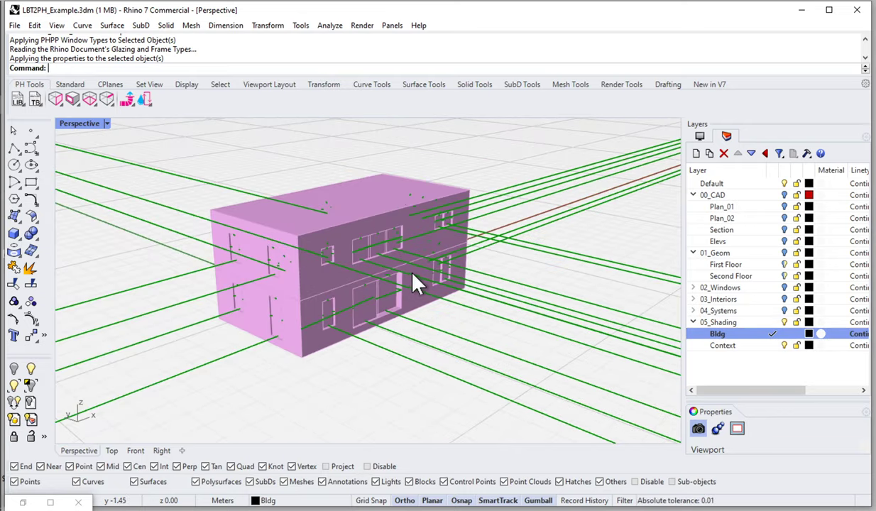
{"action": "right_click_drag", "start_coordinate": [410, 280], "coordinate": [394, 165]}
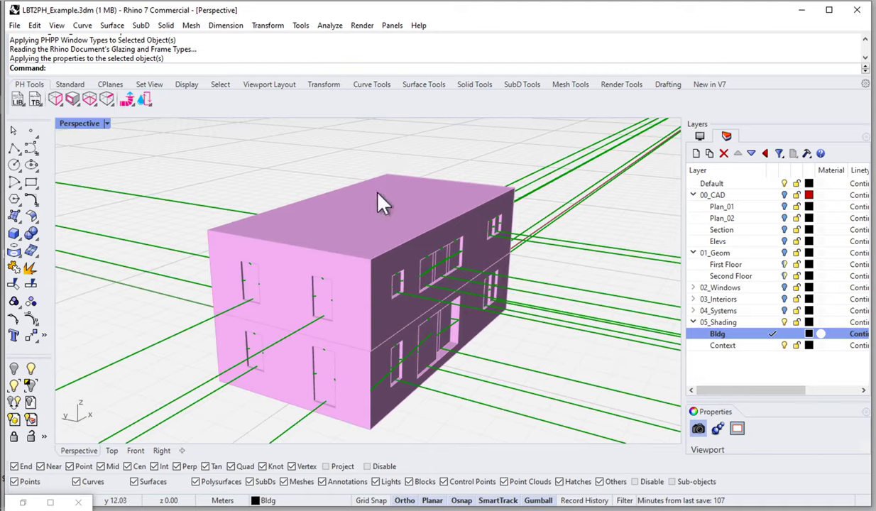
{"action": "left_click", "coordinate": [788, 232]}
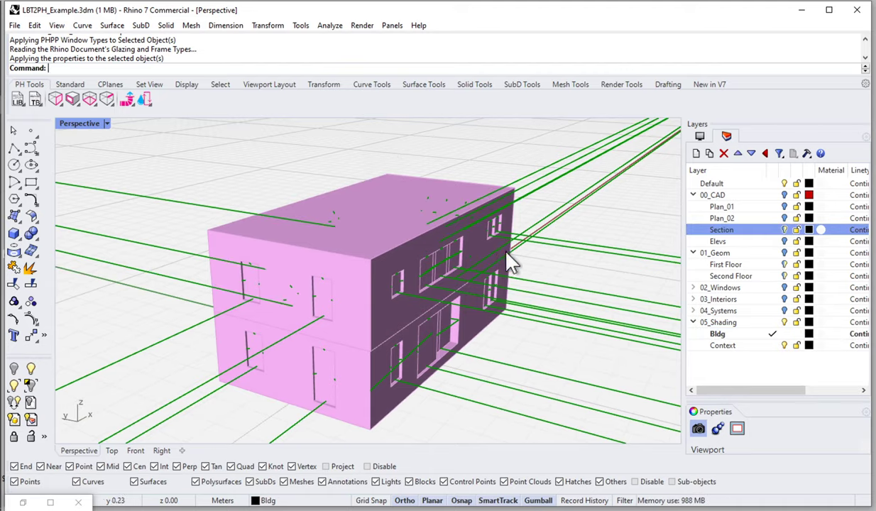
{"action": "left_click", "coordinate": [786, 196]}
{"action": "right_click_drag", "start_coordinate": [495, 265], "coordinate": [502, 244]}
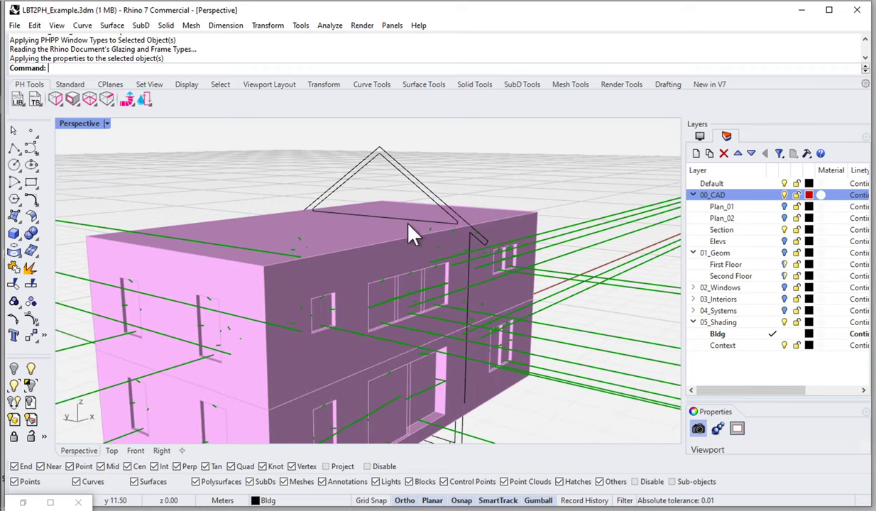
Set the construction plane to World Top
{"action": "left_click", "coordinate": [21, 221]}
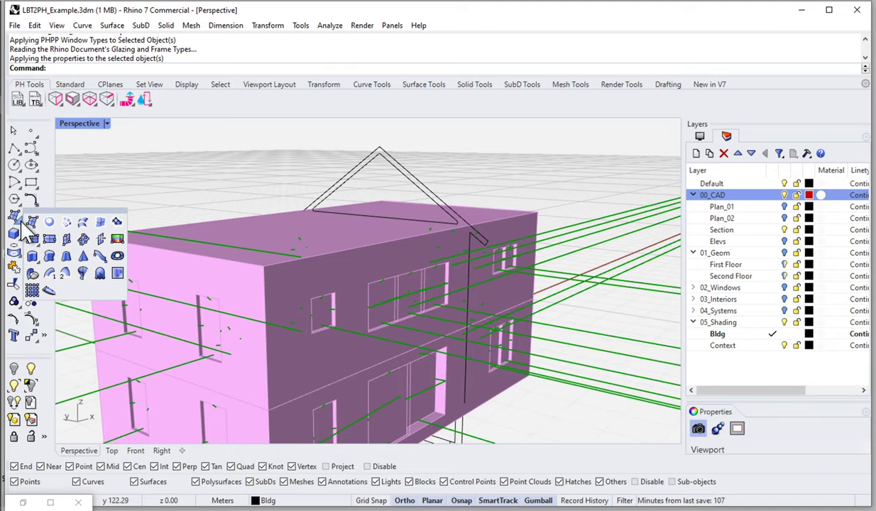
{"action": "left_click", "coordinate": [116, 86]}
{"action": "left_click", "coordinate": [314, 98]}
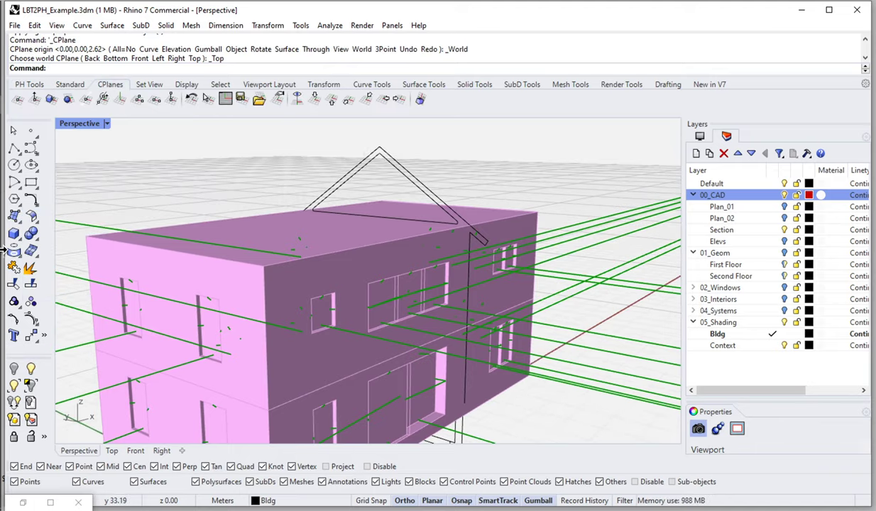
Draw a three-point plane surface from the section's eave end to the roof ridge, extending past the building's end wall
{"action": "mouse_move", "coordinate": [2, 249]}
{"action": "left_click", "coordinate": [14, 217]}
{"action": "left_click", "coordinate": [51, 244]}
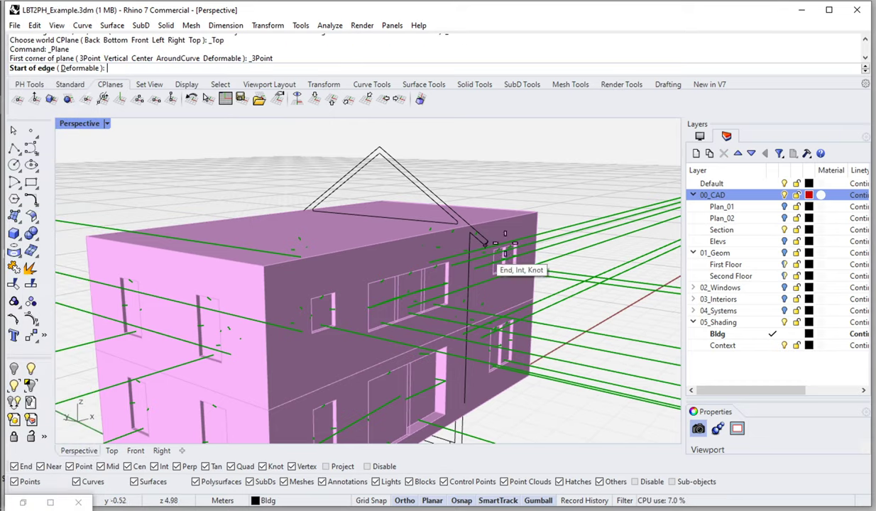
{"action": "left_click", "coordinate": [487, 241]}
{"action": "left_click", "coordinate": [380, 145]}
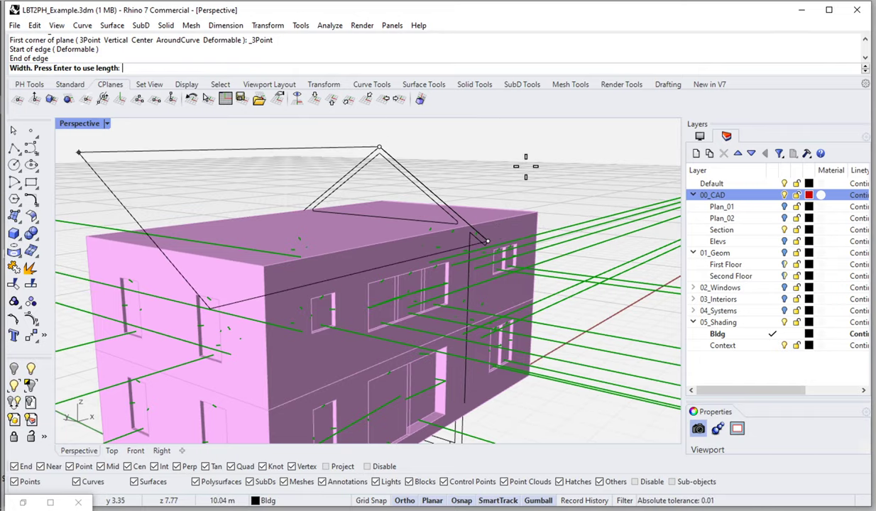
{"action": "right_click_drag", "start_coordinate": [531, 171], "coordinate": [438, 229]}
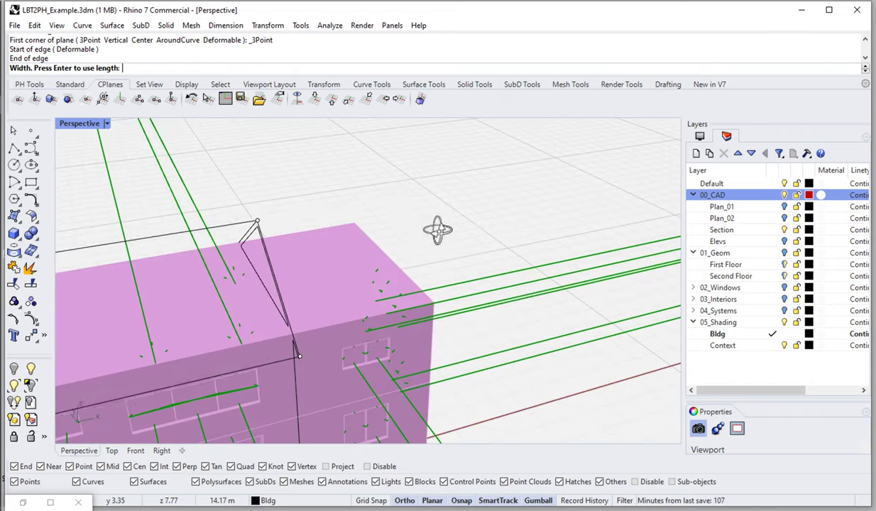
{"action": "scroll", "coordinate": [469, 235], "scroll_direction": "down", "scroll_amount": 3}
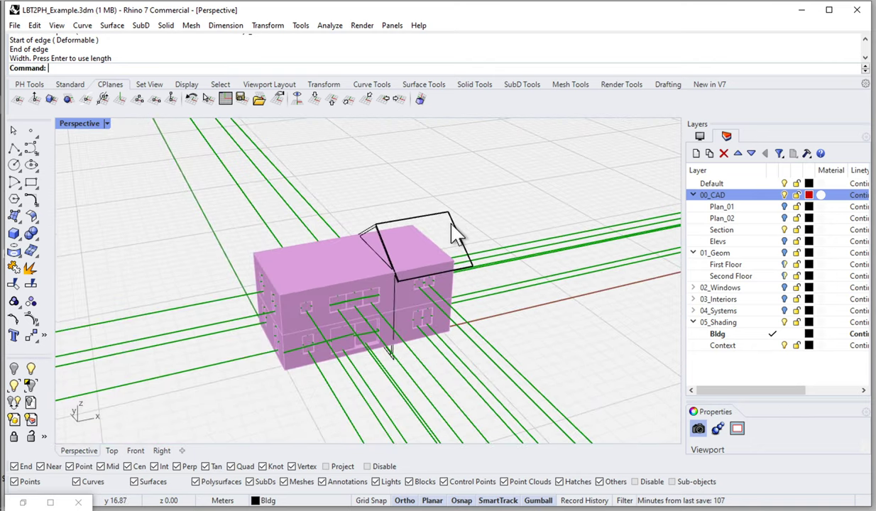
Select the new roof surface and set the Perspective viewport to Shaded display
{"action": "left_click", "coordinate": [455, 231]}
{"action": "left_click", "coordinate": [391, 251]}
{"action": "scroll", "coordinate": [391, 251], "scroll_direction": "up", "scroll_amount": 3}
{"action": "left_click", "coordinate": [103, 126]}
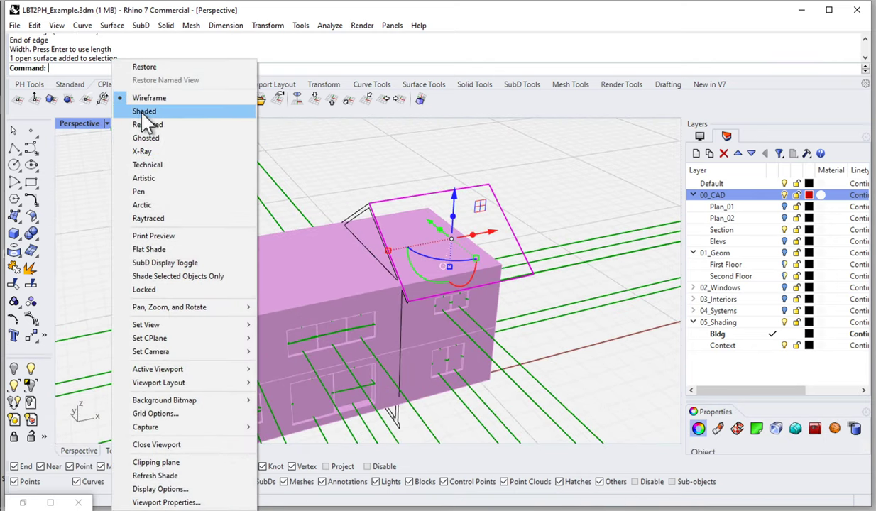
{"action": "left_click", "coordinate": [146, 111]}
{"action": "right_click_drag", "start_coordinate": [391, 251], "coordinate": [412, 226]}
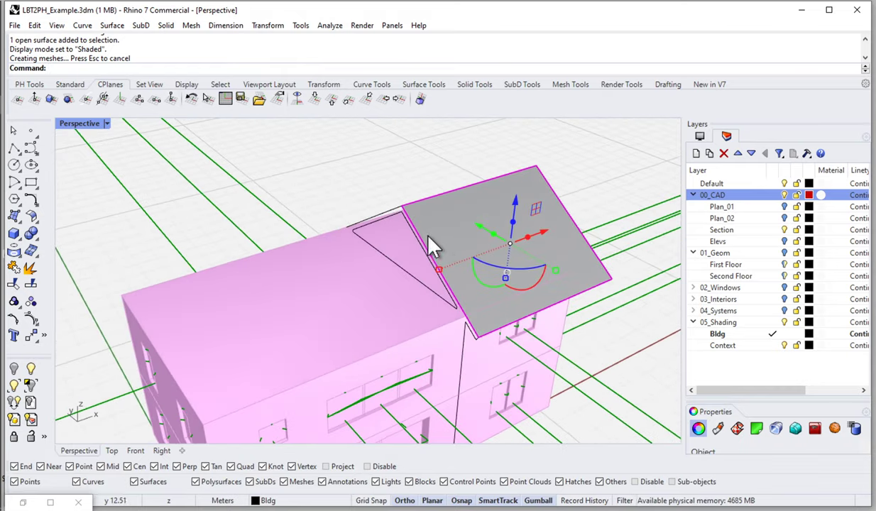
Start a Scale1D of the roof surface along its ridge, from the outer ridge corner with the section-end corner as reference
{"action": "scroll", "coordinate": [409, 224], "scroll_direction": "up", "scroll_amount": 2}
{"action": "type", "text": "sc"}
{"action": "key", "text": "Return"}
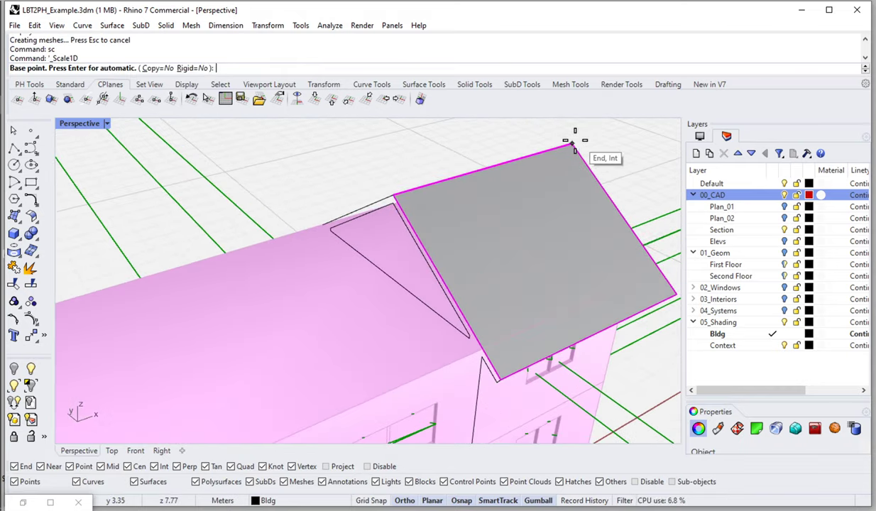
{"action": "left_click", "coordinate": [572, 145]}
{"action": "left_click", "coordinate": [394, 195]}
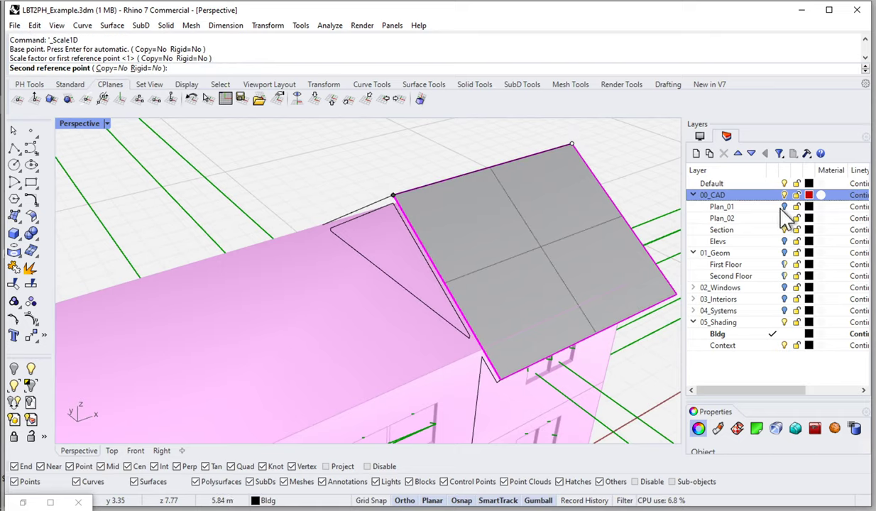
Show the Elevs linework under 00_CAD and hide the Section layer
{"action": "left_click", "coordinate": [785, 243]}
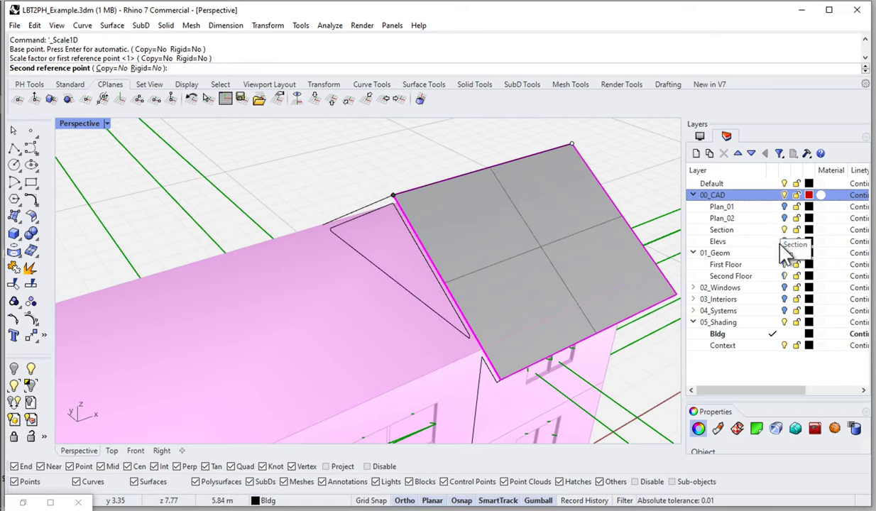
{"action": "left_click", "coordinate": [784, 242]}
{"action": "left_click", "coordinate": [784, 195]}
{"action": "scroll", "coordinate": [369, 284], "scroll_direction": "down", "scroll_amount": 5}
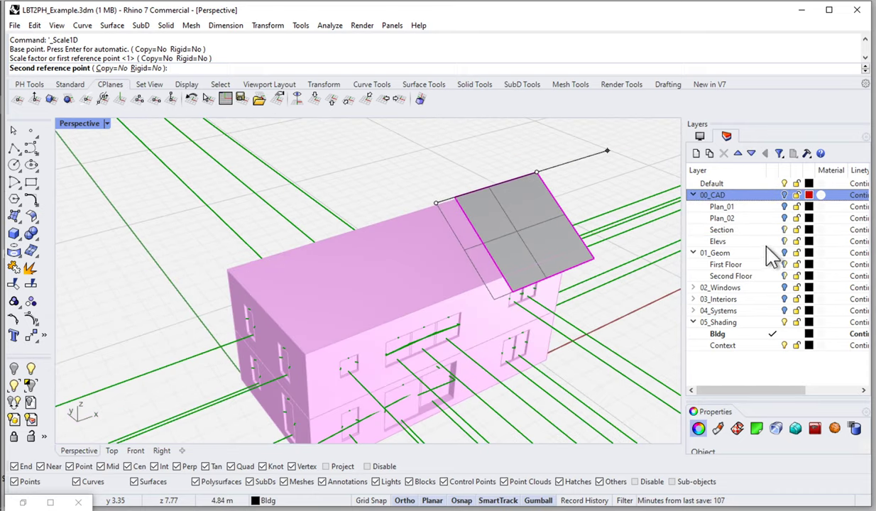
{"action": "left_click", "coordinate": [785, 195]}
{"action": "left_click", "coordinate": [763, 230]}
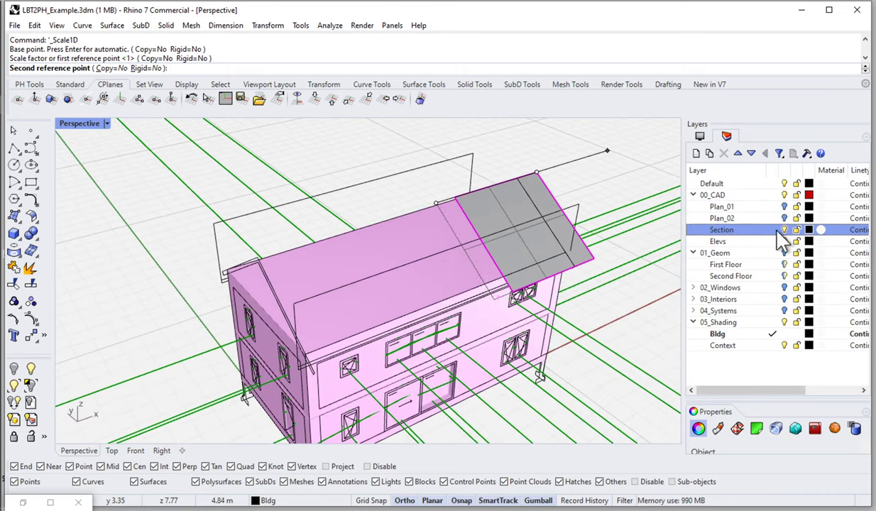
Stretch the roof surface along the ridge to the far roof end in the elevation linework
{"action": "right_click_drag", "start_coordinate": [352, 255], "coordinate": [383, 167]}
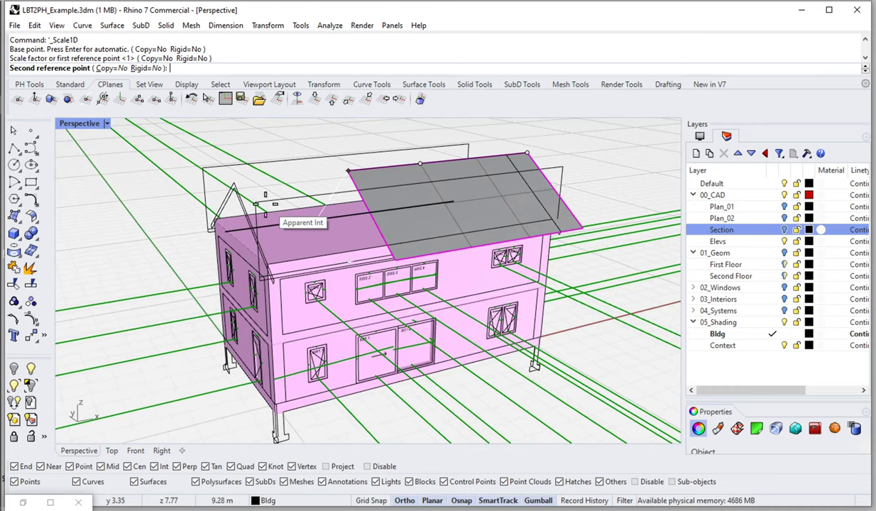
{"action": "left_click", "coordinate": [204, 172]}
Scale the roof surface in one direction from the far gable corner so its overextended end meets the elevation's roof end
{"action": "right_click_drag", "start_coordinate": [205, 172], "coordinate": [397, 211]}
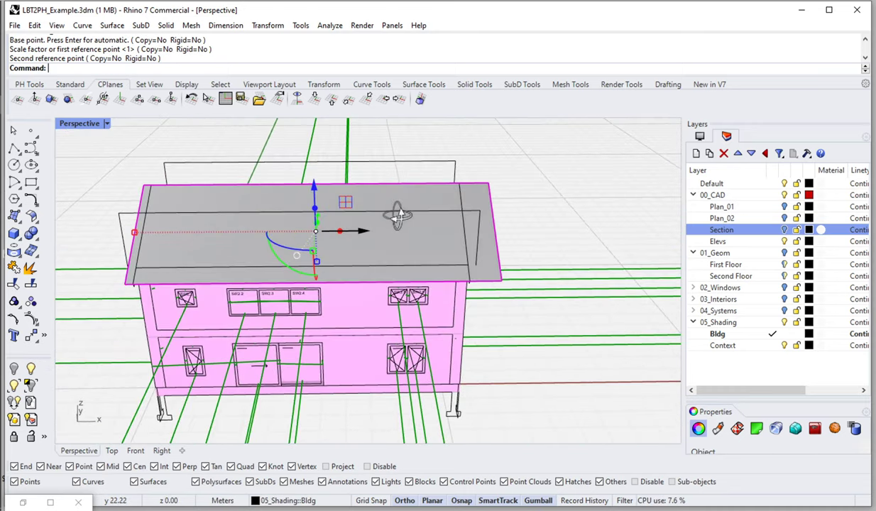
{"action": "scroll", "coordinate": [469, 190], "scroll_direction": "up", "scroll_amount": 3}
{"action": "scroll", "coordinate": [471, 184], "scroll_direction": "down", "scroll_amount": 3}
{"action": "type", "text": "sc"}
{"action": "key", "text": "Return"}
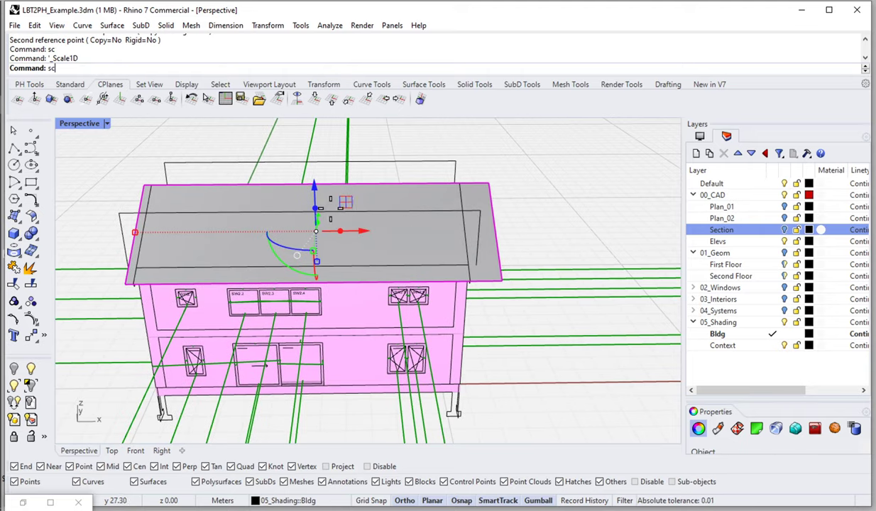
{"action": "left_click", "coordinate": [145, 185]}
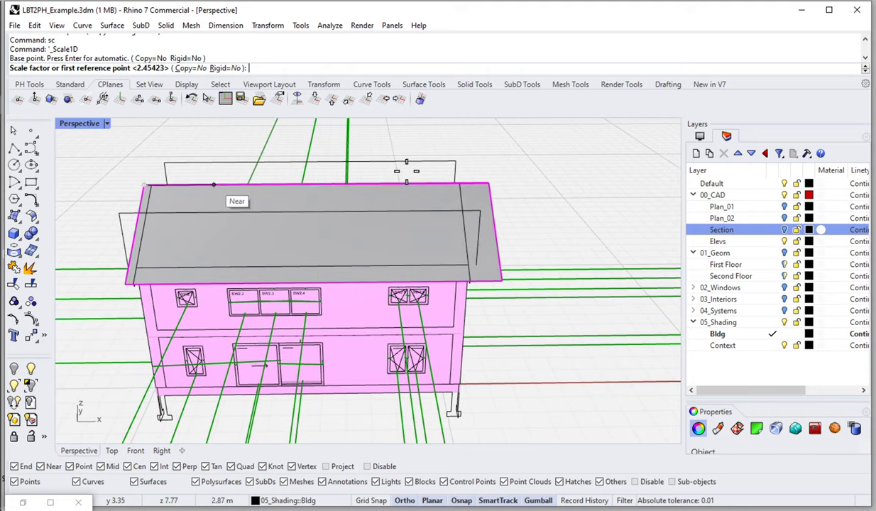
{"action": "left_click", "coordinate": [466, 183]}
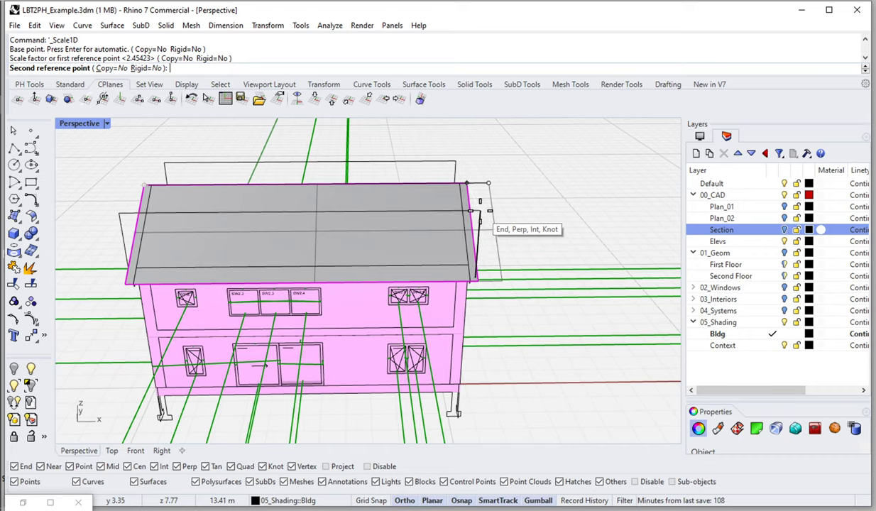
{"action": "left_click", "coordinate": [477, 277]}
{"action": "right_click_drag", "start_coordinate": [485, 220], "coordinate": [366, 229]}
{"action": "key", "text": "Escape"}
Rotate a copy of the roof surface half a turn about its vertical axis to make the opposite slope
{"action": "left_click", "coordinate": [379, 239]}
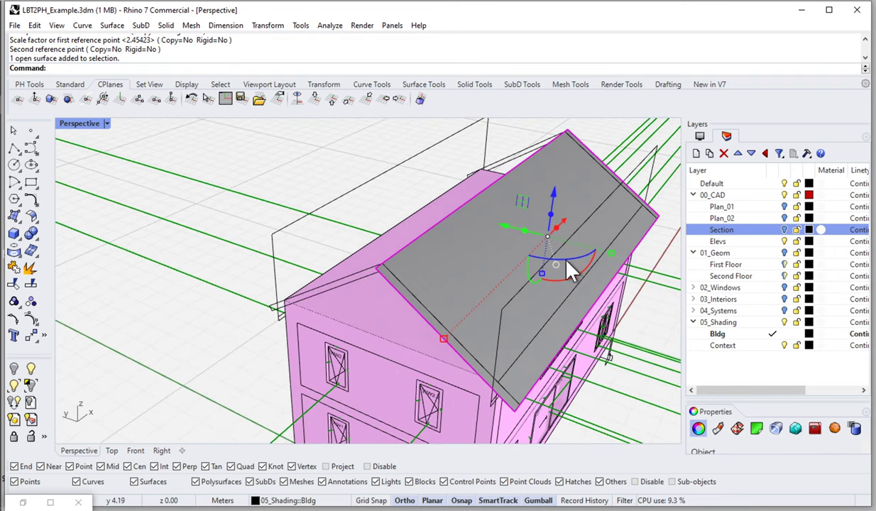
{"action": "left_click_drag", "start_coordinate": [571, 260], "coordinate": [575, 219]}
{"action": "key", "text": "alt"}
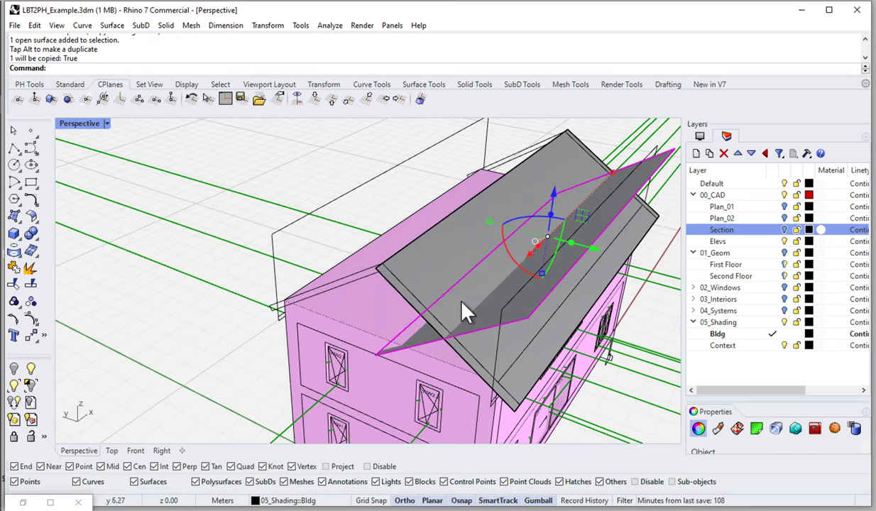
Hide the 00_CAD linework and move the copied slope so its ridge corner meets the original roof surface's ridge corner
{"action": "left_click", "coordinate": [784, 242]}
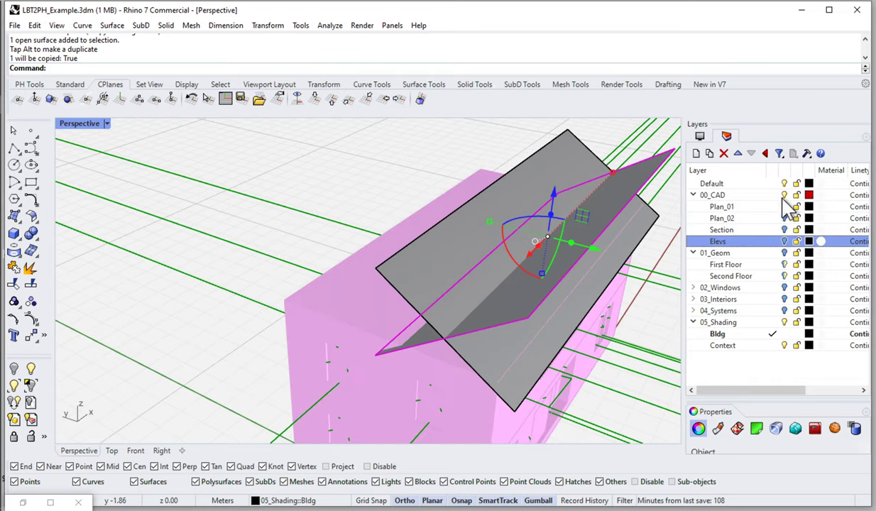
{"action": "left_click", "coordinate": [712, 195]}
{"action": "type", "text": "M"}
{"action": "key", "text": "Return"}
{"action": "left_click", "coordinate": [527, 318]}
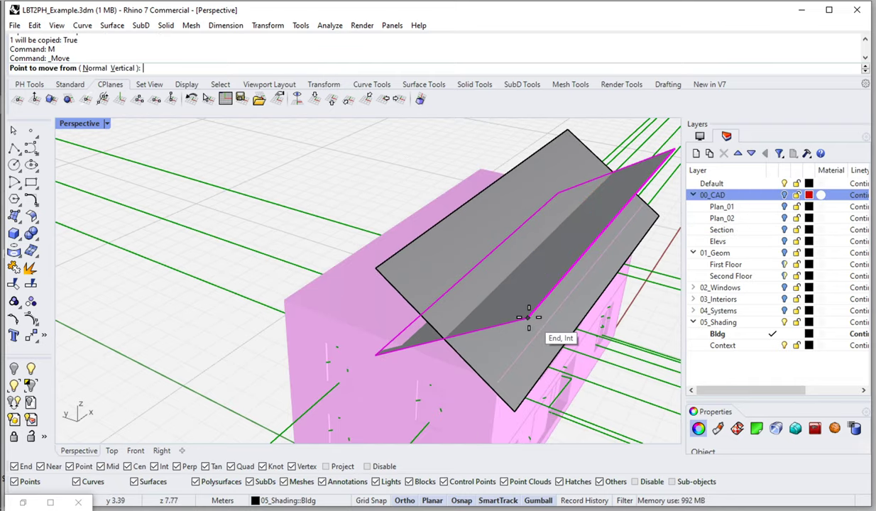
{"action": "left_click", "coordinate": [375, 268]}
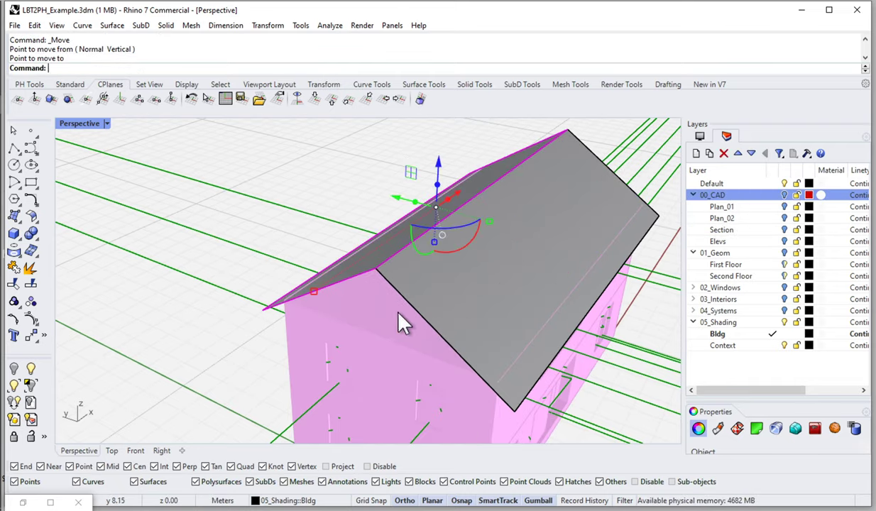
{"action": "key", "text": "Escape"}
Select both roof slope surfaces above the building
{"action": "right_click_drag", "start_coordinate": [442, 307], "coordinate": [568, 227]}
{"action": "scroll", "coordinate": [558, 245], "scroll_direction": "up", "scroll_amount": 6}
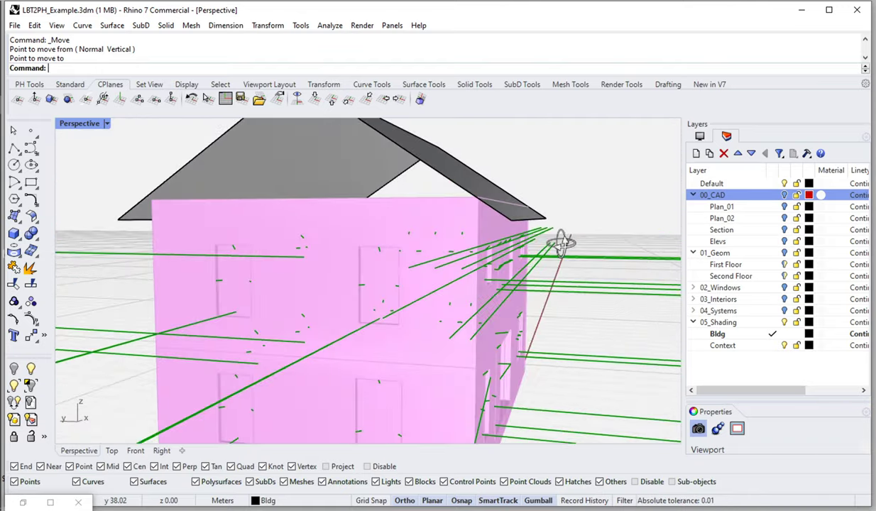
{"action": "scroll", "coordinate": [525, 238], "scroll_direction": "up", "scroll_amount": 4}
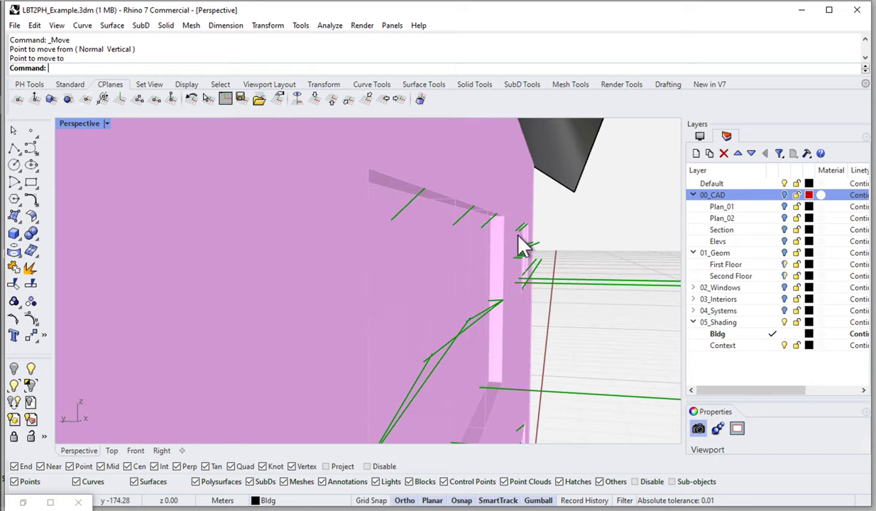
{"action": "scroll", "coordinate": [538, 225], "scroll_direction": "down", "scroll_amount": 1}
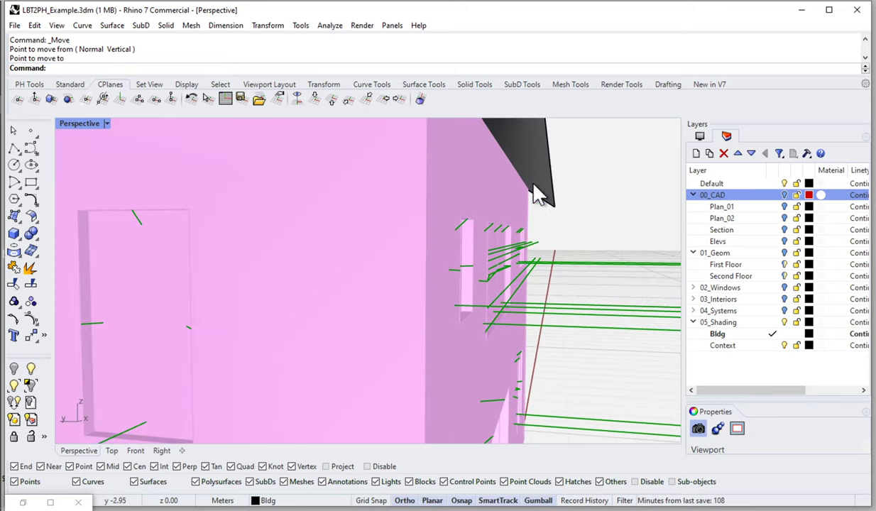
{"action": "scroll", "coordinate": [532, 270], "scroll_direction": "down", "scroll_amount": 8}
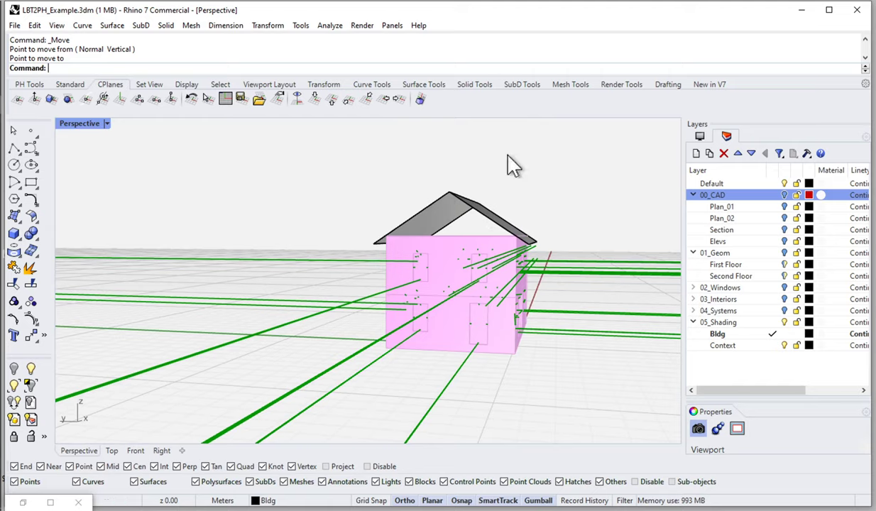
{"action": "left_click", "coordinate": [430, 203]}
{"action": "right_click_drag", "start_coordinate": [500, 203], "coordinate": [481, 221]}
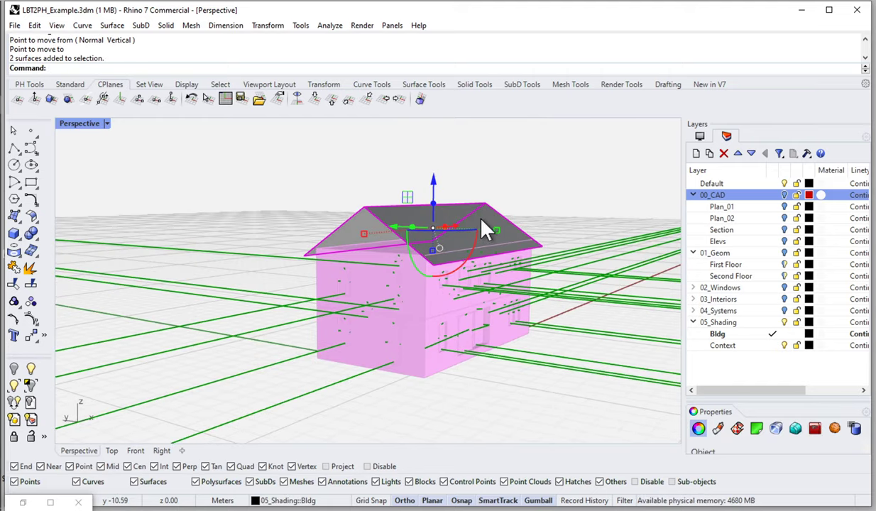
Switch to Grasshopper and add a Brep parameter below the Create Window Reveals component
{"action": "left_click", "coordinate": [24, 504]}
{"action": "right_click_drag", "start_coordinate": [480, 319], "coordinate": [609, 384]}
{"action": "double_click", "coordinate": [480, 392]}
{"action": "type", "text": "bre"}
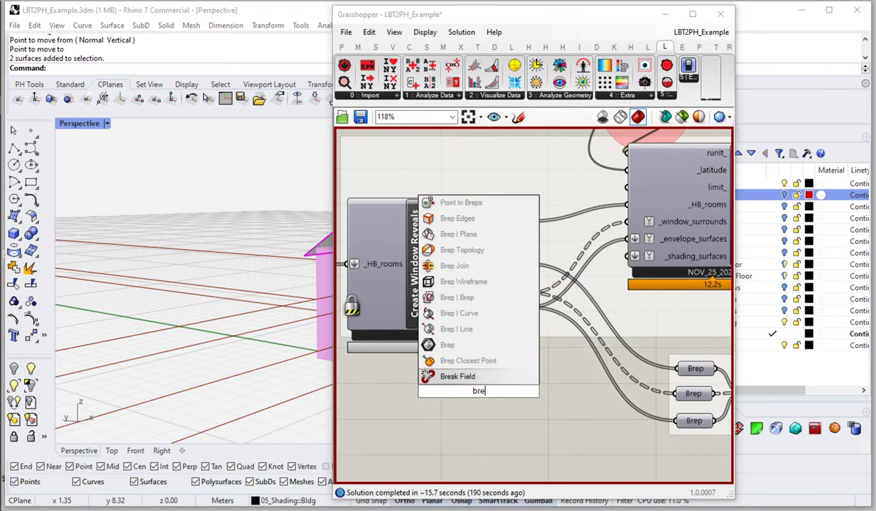
{"action": "left_click", "coordinate": [471, 340]}
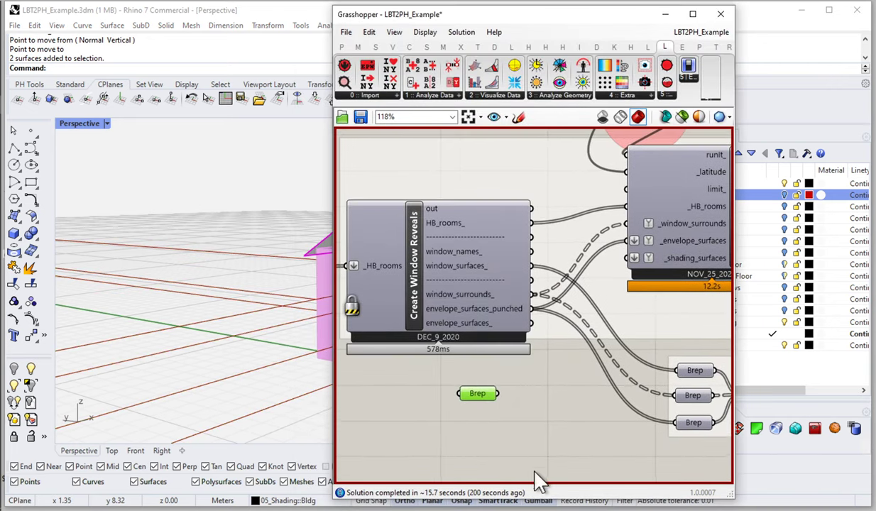
Set the selected roof surfaces as multiple Breps in the new parameter and rename it "Brep | Roof"
{"action": "right_click", "coordinate": [488, 399]}
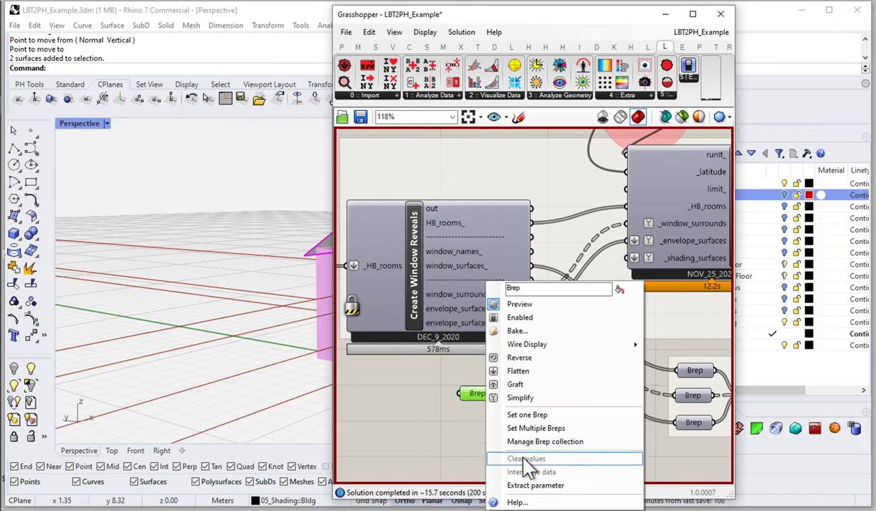
{"action": "left_click", "coordinate": [525, 427]}
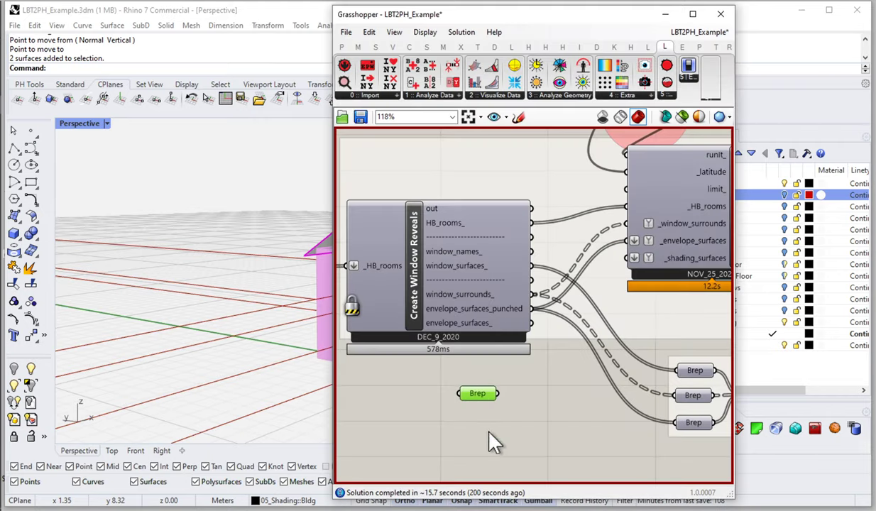
{"action": "right_click", "coordinate": [472, 393]}
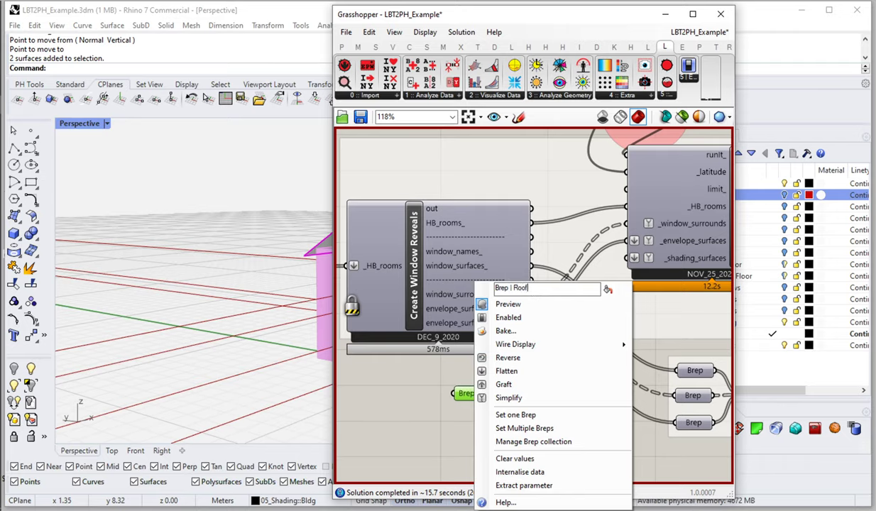
{"action": "type", "text": "| Roof"}
{"action": "key", "text": "Return"}
Wire Brep | Roof into the _shading_surfaces input of Shading Factors | Simple and group it with a rectangle outline
{"action": "right_click_drag", "start_coordinate": [568, 421], "coordinate": [508, 416]}
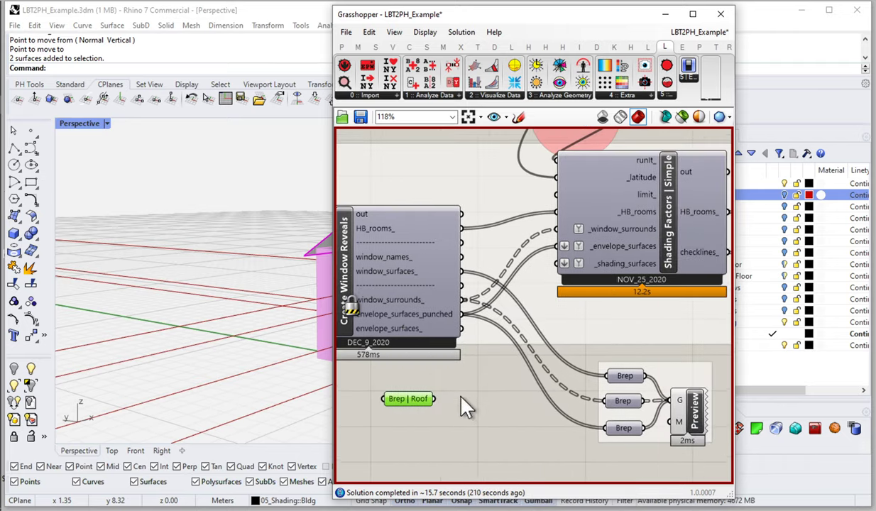
{"action": "mouse_move", "coordinate": [435, 399]}
{"action": "left_mouse_down"}
{"action": "mouse_move", "coordinate": [522, 359]}
{"action": "mouse_move", "coordinate": [556, 263]}
{"action": "left_mouse_up"}
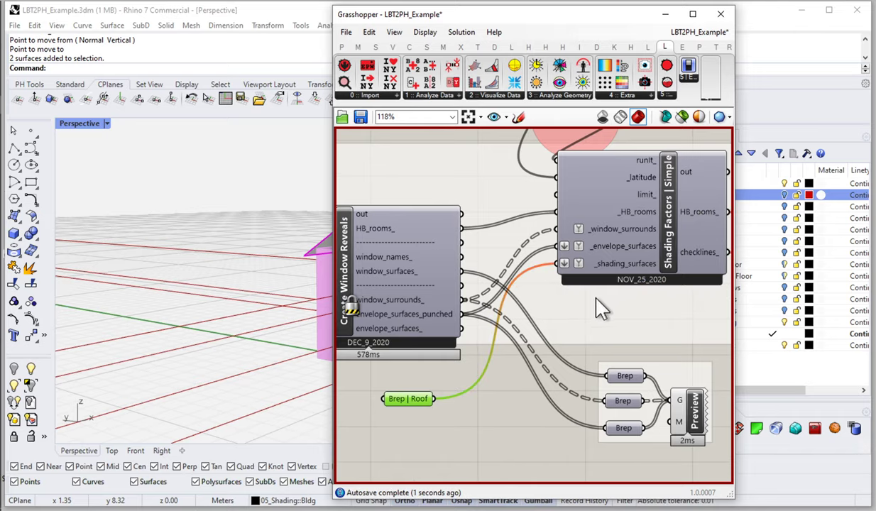
{"action": "left_click_drag", "start_coordinate": [405, 399], "coordinate": [428, 400]}
{"action": "key", "text": "ctrl+g"}
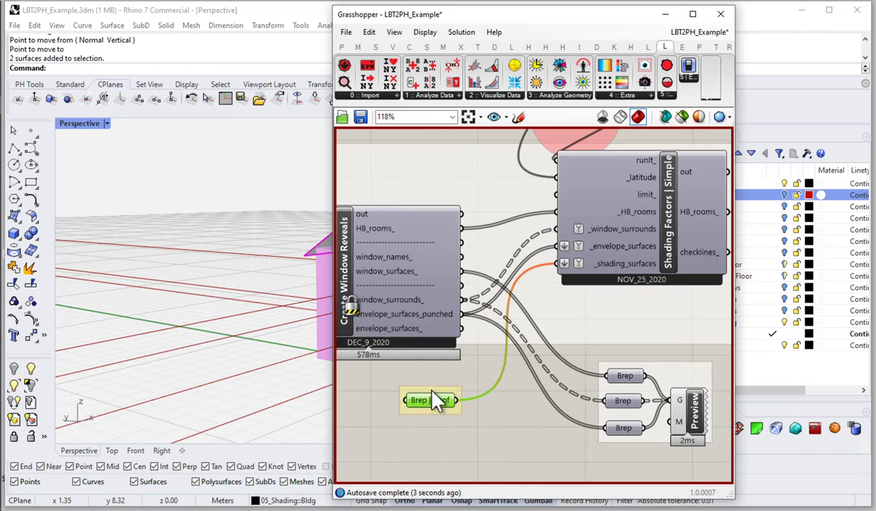
{"action": "scroll", "coordinate": [430, 403], "scroll_direction": "up", "scroll_amount": 3}
{"action": "right_click", "coordinate": [432, 403]}
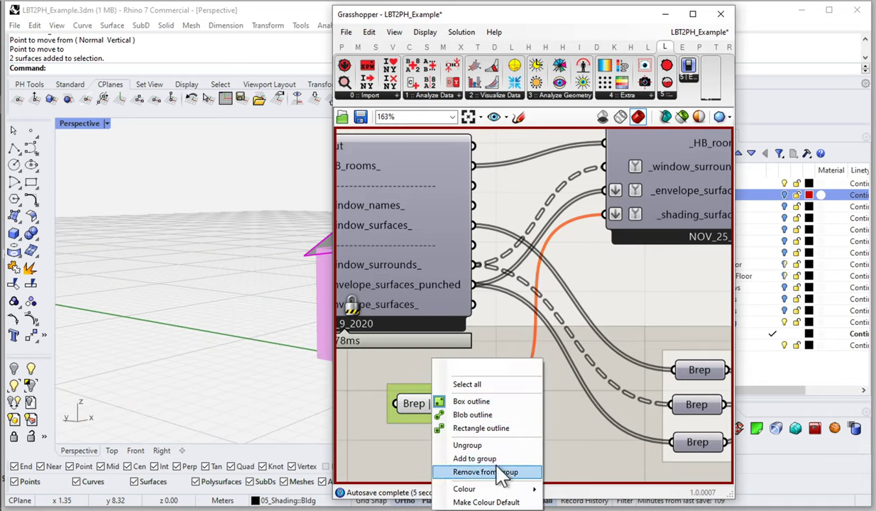
{"action": "left_click", "coordinate": [495, 429]}
{"action": "scroll", "coordinate": [458, 371], "scroll_direction": "down", "scroll_amount": 3}
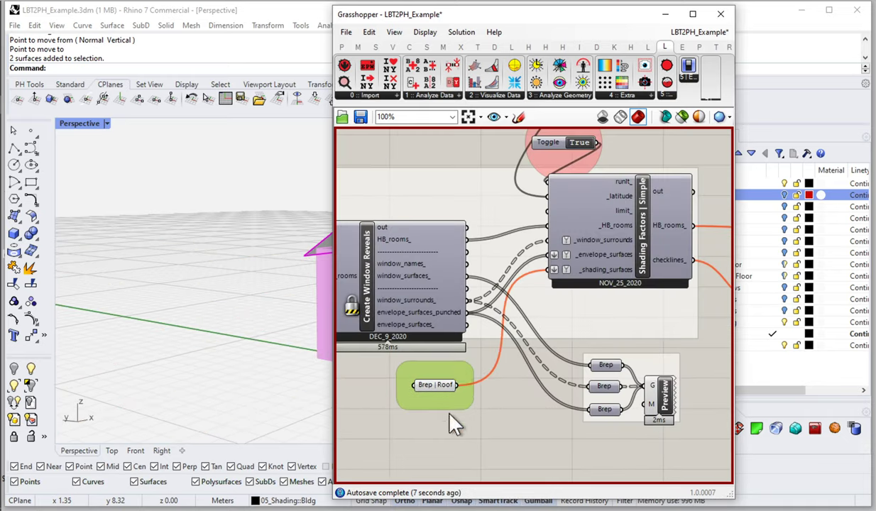
Turn off the preview of the Brep | Roof parameter
{"action": "left_click_drag", "start_coordinate": [454, 405], "coordinate": [451, 404]}
{"action": "right_click", "coordinate": [514, 401]}
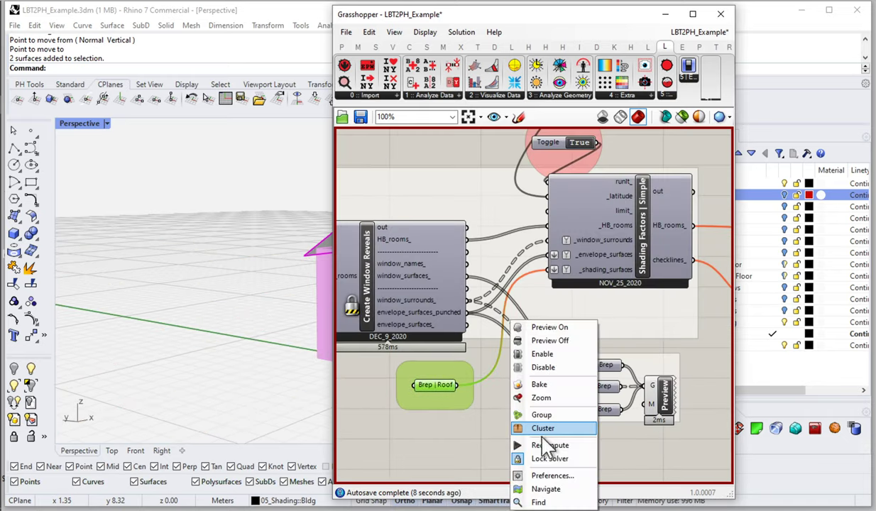
{"action": "left_click", "coordinate": [559, 341]}
Unlock the solver to recompute the shading factors with the roof surfaces included
{"action": "right_click_drag", "start_coordinate": [653, 229], "coordinate": [576, 260]}
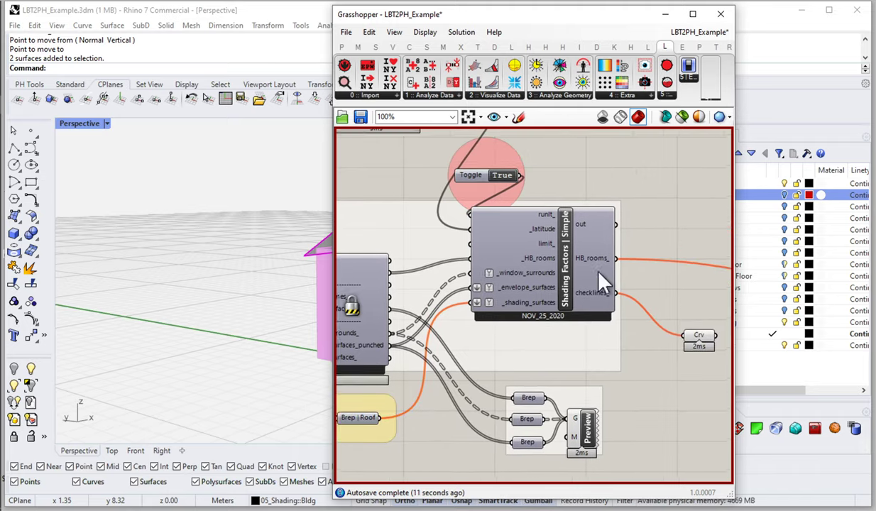
{"action": "right_click", "coordinate": [623, 159]}
{"action": "left_click", "coordinate": [674, 279]}
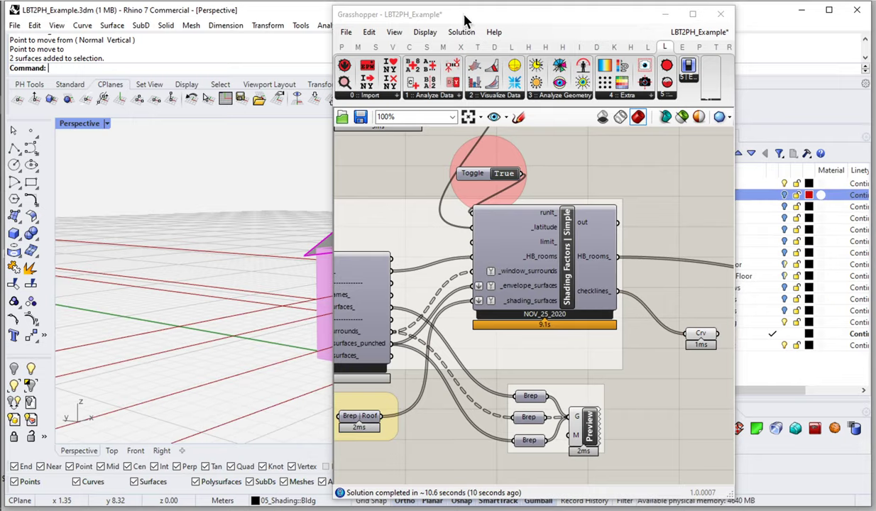
Highlight the checklines Crv output and examine the shading check lines between the windows and the roof overhang
{"action": "left_click_drag", "start_coordinate": [529, 23], "coordinate": [202, 20]}
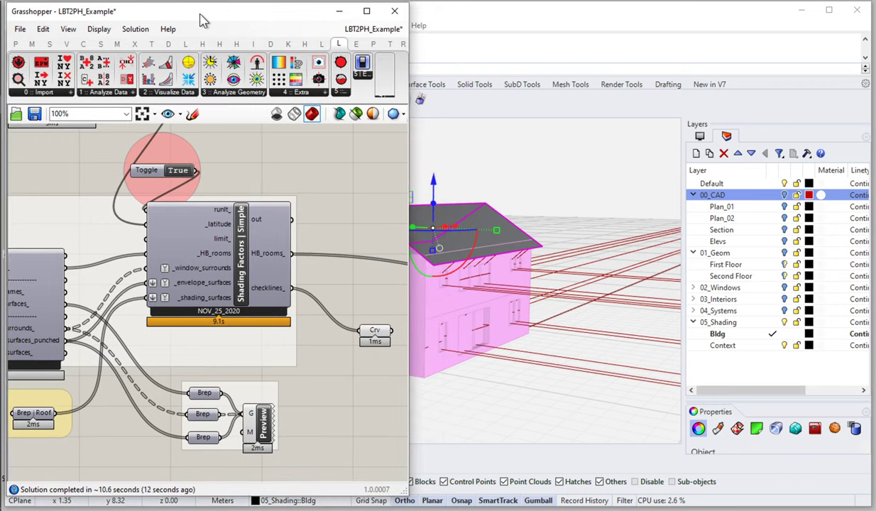
{"action": "left_click", "coordinate": [376, 335]}
{"action": "scroll", "coordinate": [462, 247], "scroll_direction": "up", "scroll_amount": 6}
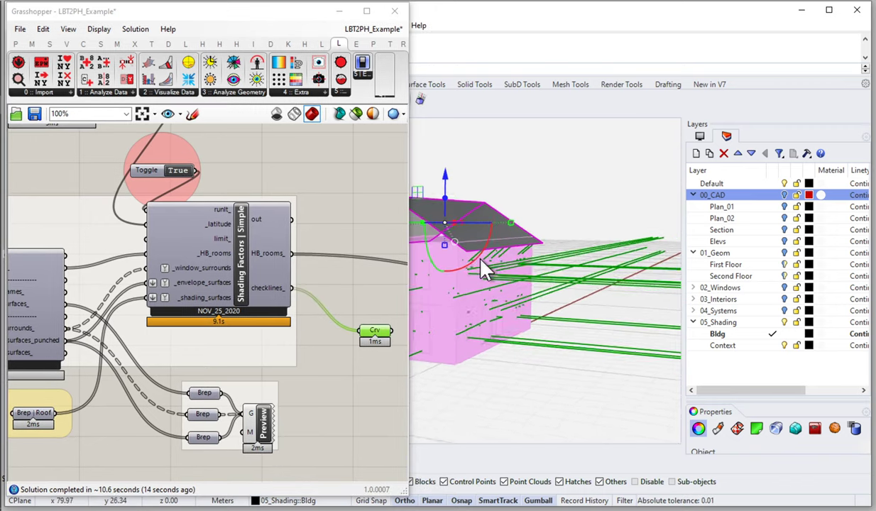
{"action": "right_click_drag", "start_coordinate": [527, 266], "coordinate": [545, 233]}
{"action": "right_click_drag", "start_coordinate": [612, 155], "coordinate": [637, 206]}
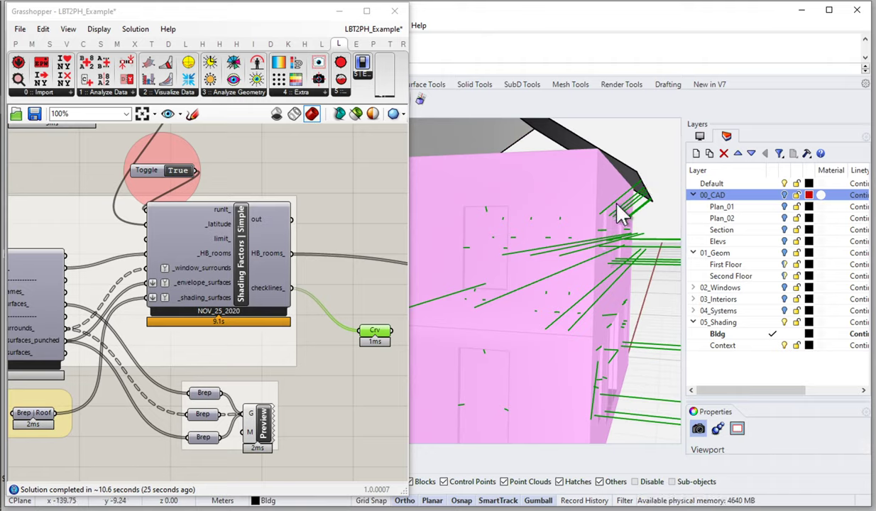
{"action": "right_click_drag", "start_coordinate": [623, 224], "coordinate": [529, 245]}
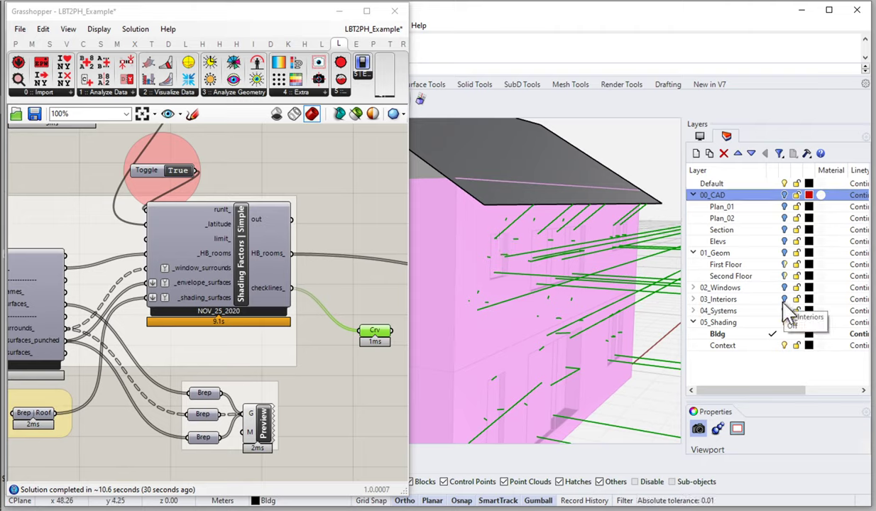
{"action": "left_click", "coordinate": [692, 287]}
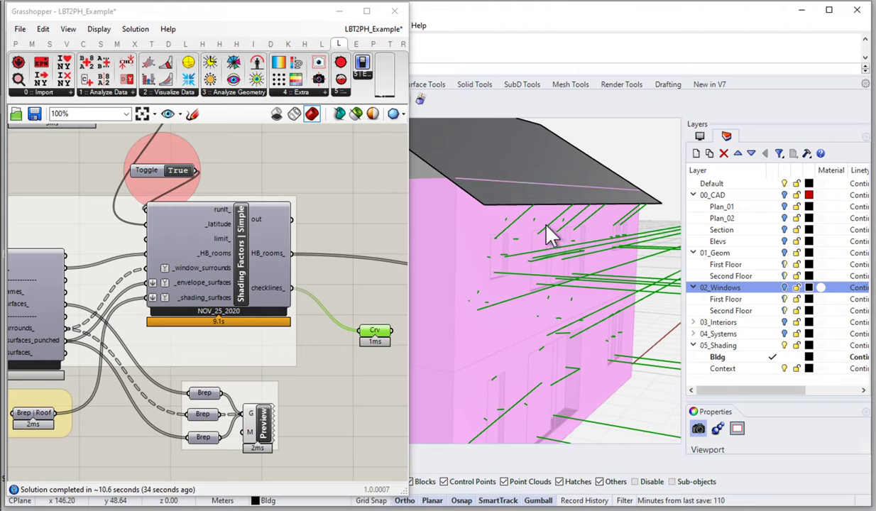
{"action": "key", "text": "Left"}
{"action": "scroll", "coordinate": [550, 235], "scroll_direction": "down", "scroll_amount": 5}
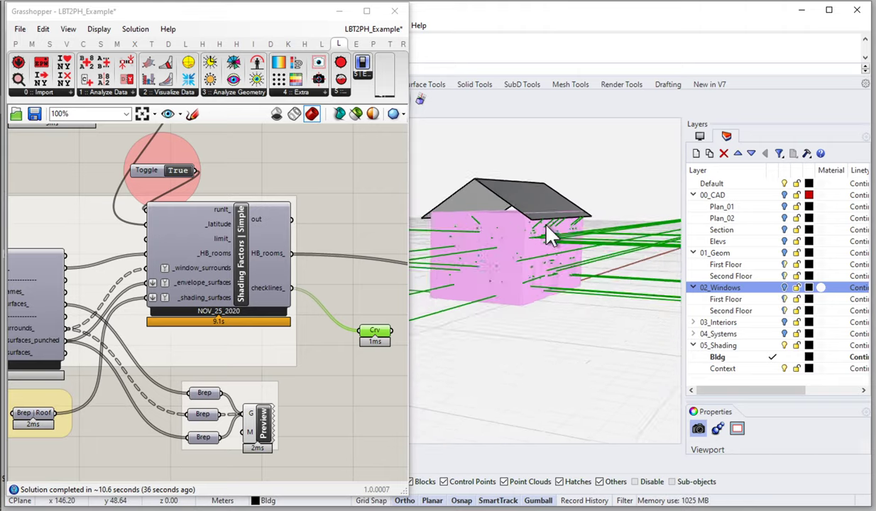
{"action": "scroll", "coordinate": [557, 279], "scroll_direction": "up", "scroll_amount": 5}
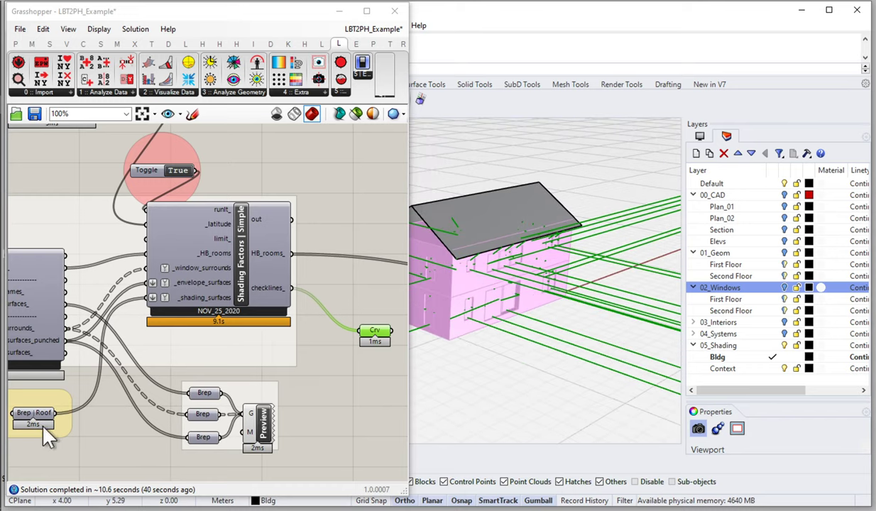
Narrow the Grasshopper window and place it beside the house, make the Context layer under 05_Shading current, and show the Standard tools
{"action": "right_click_drag", "start_coordinate": [117, 437], "coordinate": [214, 386]}
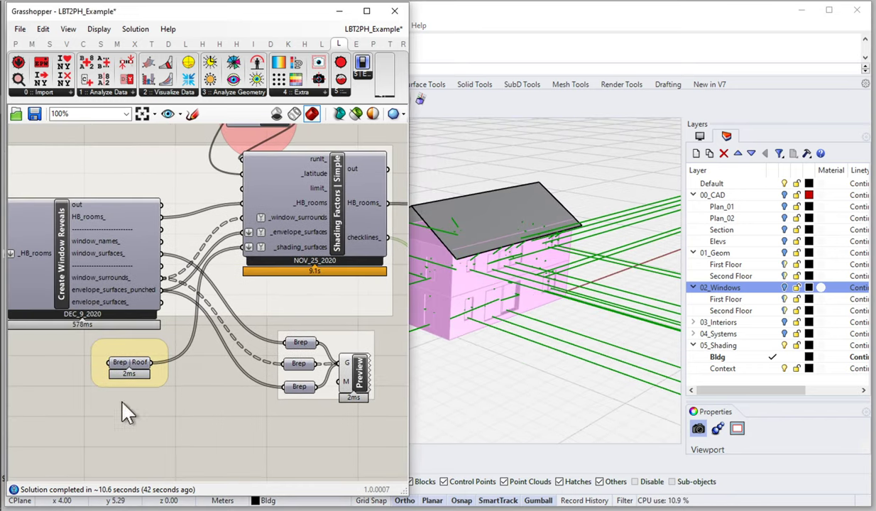
{"action": "right_click_drag", "start_coordinate": [610, 381], "coordinate": [590, 315]}
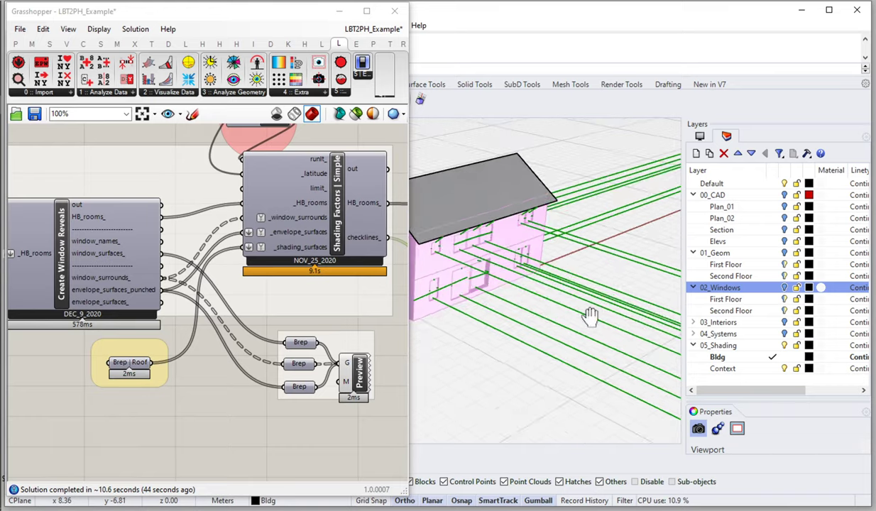
{"action": "left_click_drag", "start_coordinate": [409, 271], "coordinate": [272, 258]}
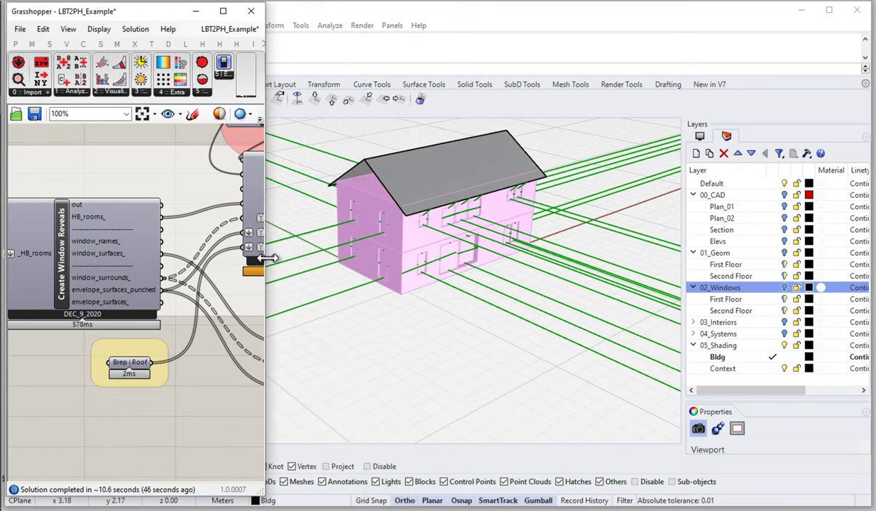
{"action": "scroll", "coordinate": [511, 291], "scroll_direction": "up", "scroll_amount": 3}
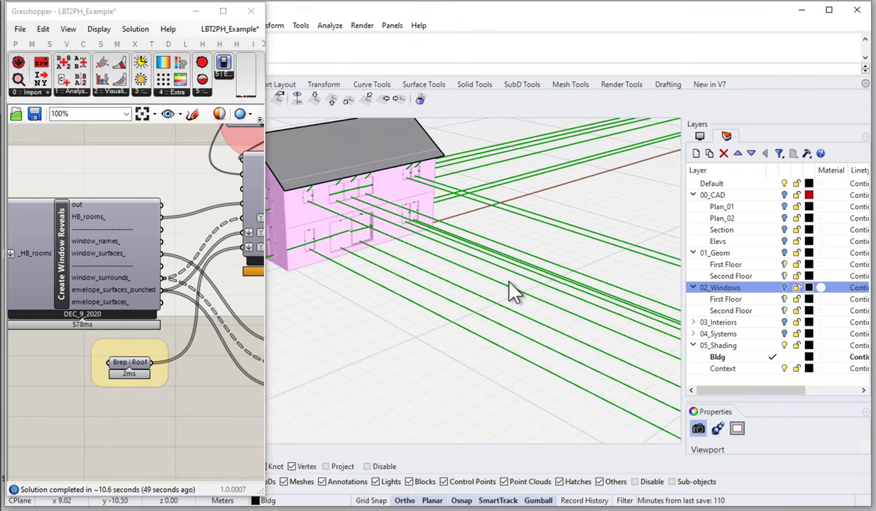
{"action": "mouse_move", "coordinate": [511, 291]}
{"action": "right_mouse_down"}
{"action": "mouse_move", "coordinate": [524, 293]}
{"action": "mouse_move", "coordinate": [504, 275]}
{"action": "right_mouse_up"}
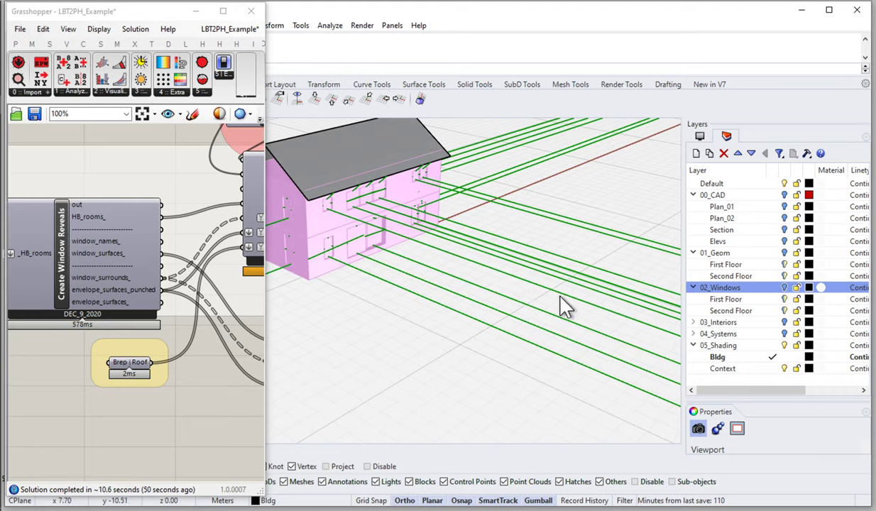
{"action": "left_click", "coordinate": [772, 368]}
{"action": "left_click_drag", "start_coordinate": [131, 14], "coordinate": [134, 101]}
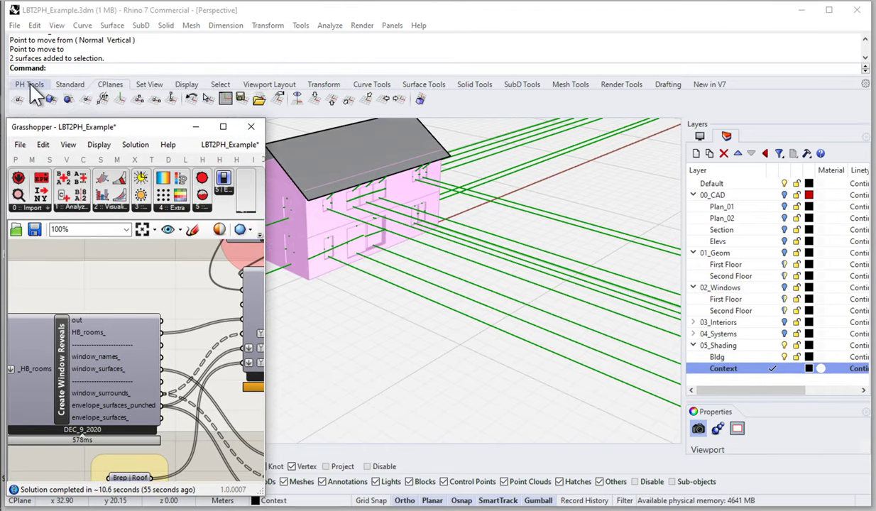
{"action": "left_click", "coordinate": [70, 84]}
{"action": "left_click_drag", "start_coordinate": [63, 135], "coordinate": [131, 132]}
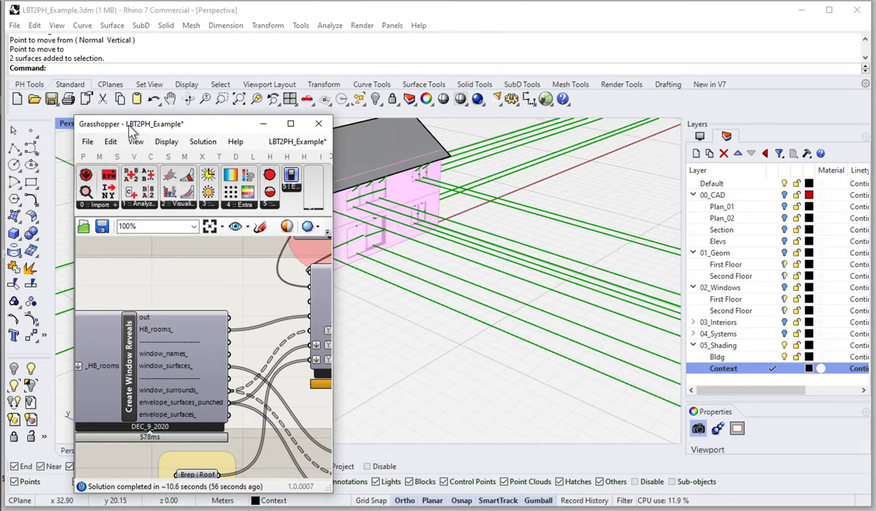
Draw a box in front of the house as a neighbouring building and raise its top face
{"action": "left_click", "coordinate": [13, 233]}
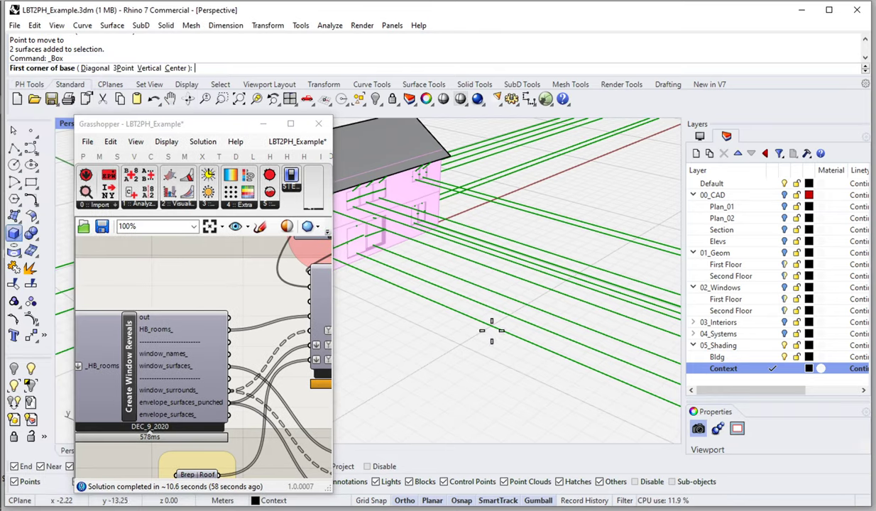
{"action": "left_click", "coordinate": [397, 371]}
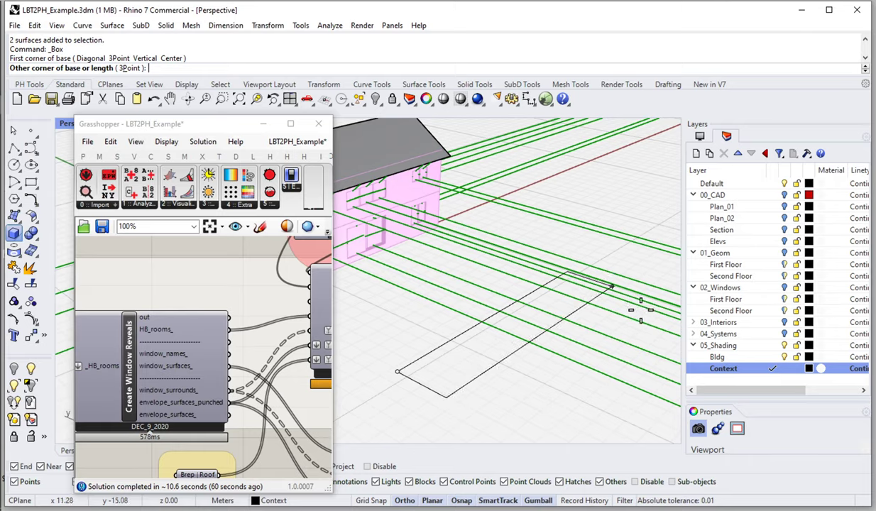
{"action": "left_click", "coordinate": [659, 319]}
{"action": "left_click", "coordinate": [612, 234]}
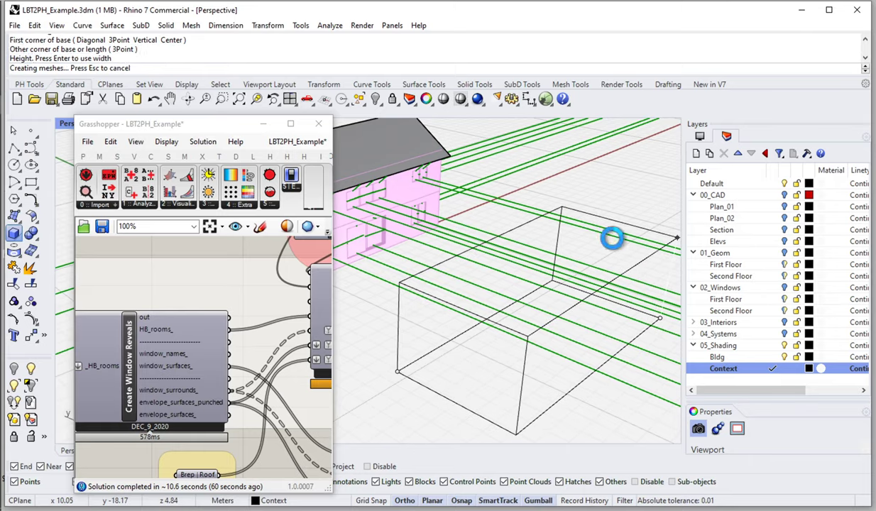
{"action": "right_click_drag", "start_coordinate": [416, 304], "coordinate": [492, 301]}
{"action": "left_click", "coordinate": [559, 229], "text": "ctrl+shift"}
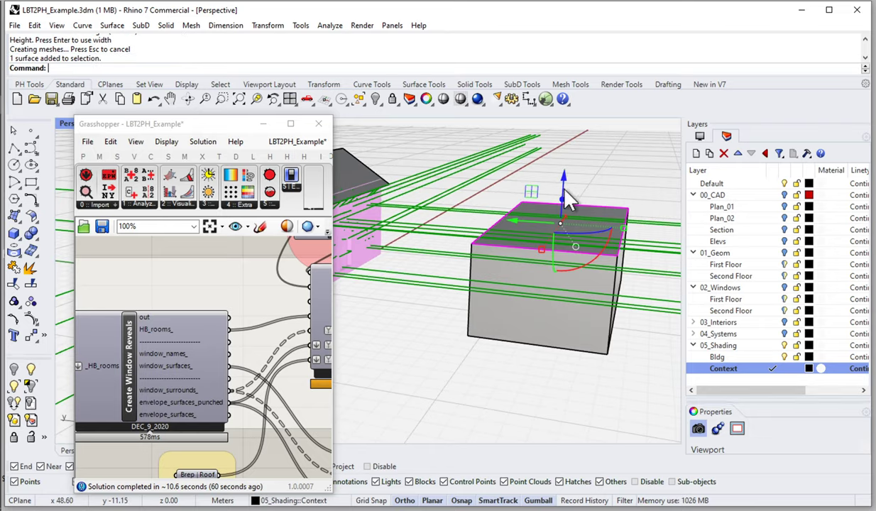
{"action": "left_click_drag", "start_coordinate": [563, 179], "coordinate": [622, 195]}
{"action": "key", "text": "Escape"}
Select the neighbouring box and add a Brep parameter named "Brep | Neighbor" below Brep | Roof
{"action": "left_click", "coordinate": [577, 288]}
{"action": "right_click_drag", "start_coordinate": [176, 424], "coordinate": [184, 333]}
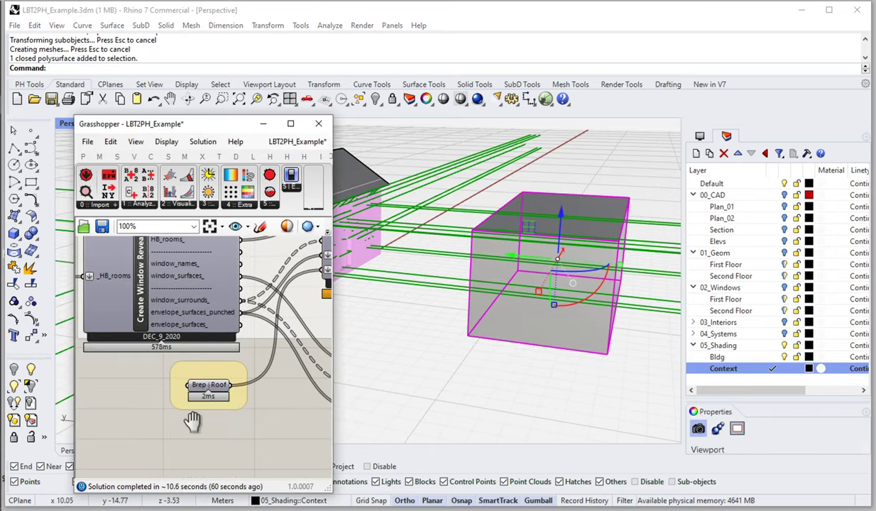
{"action": "double_click", "coordinate": [193, 437]}
{"action": "type", "text": "b"}
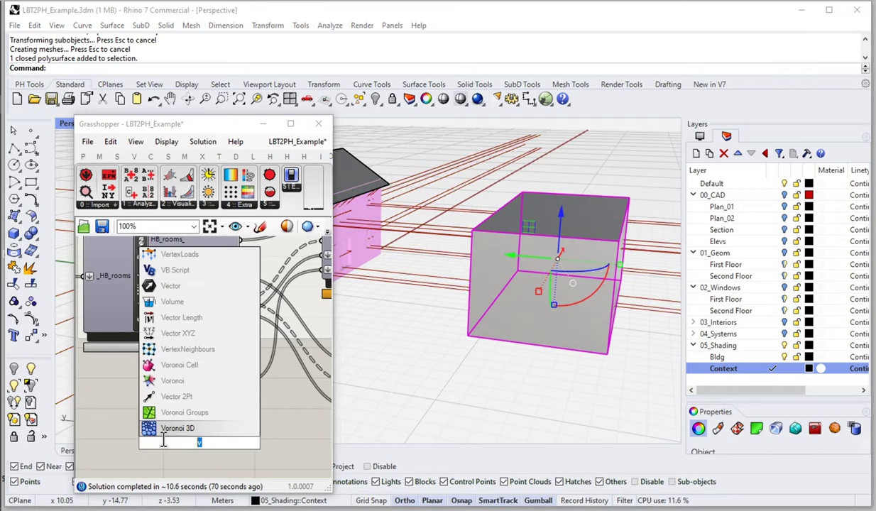
{"action": "type", "text": "rep"}
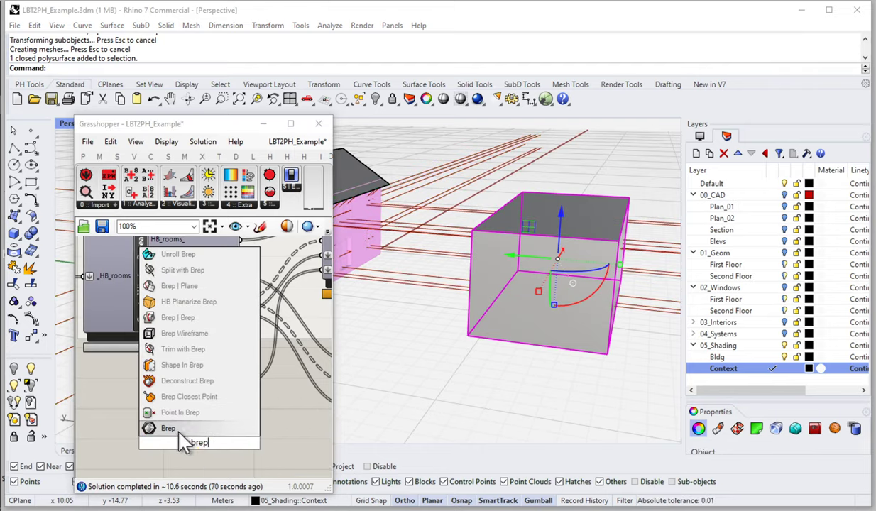
{"action": "key", "text": "Return"}
{"action": "right_click", "coordinate": [201, 446]}
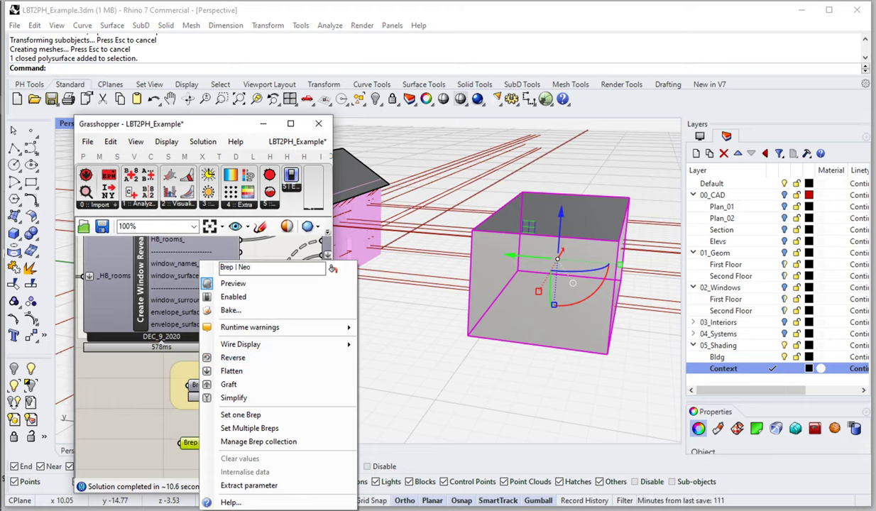
{"action": "type", "text": "| Neigh"}
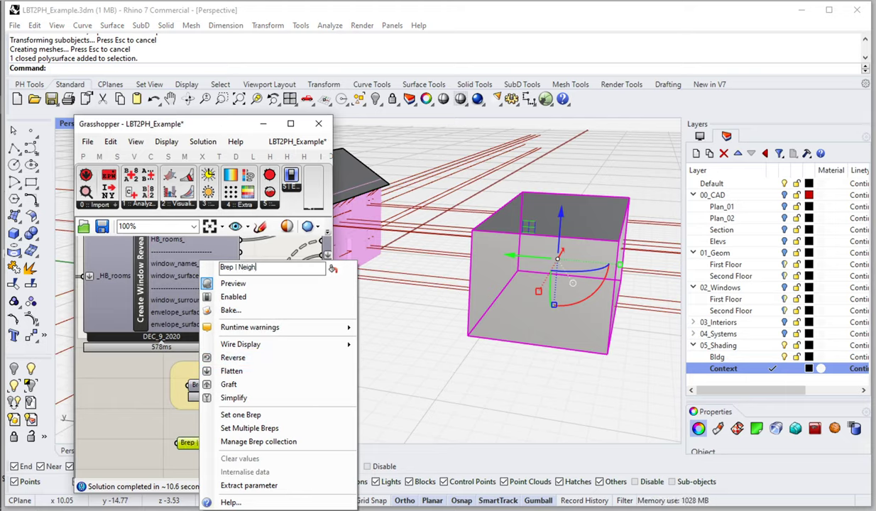
{"action": "key", "text": "Return"}
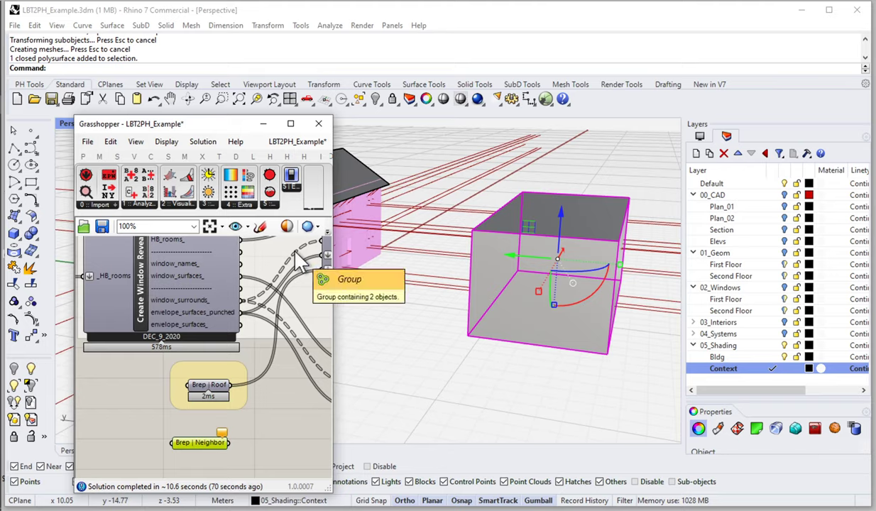
Assign the selected box to the Brep | Neighbor parameter
{"action": "right_click", "coordinate": [187, 447]}
{"action": "left_click", "coordinate": [237, 438]}
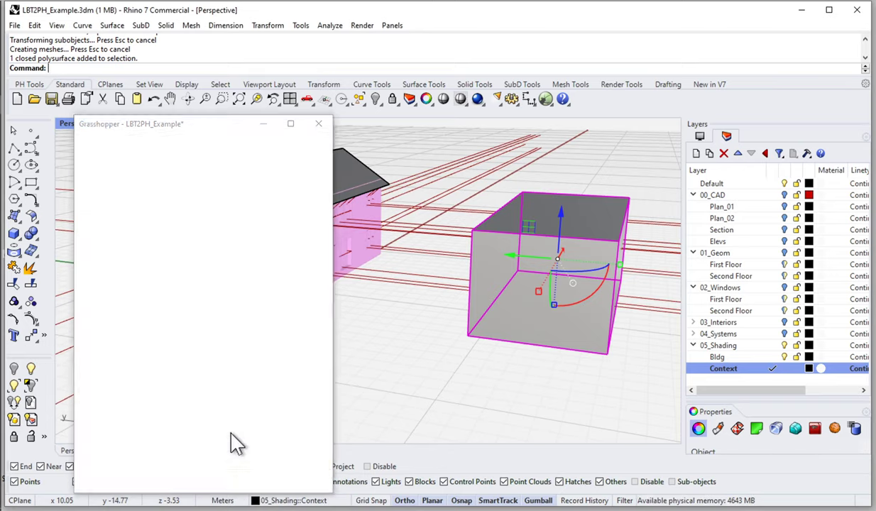
{"action": "left_click_drag", "start_coordinate": [226, 418], "coordinate": [185, 412]}
{"action": "left_click", "coordinate": [208, 418]}
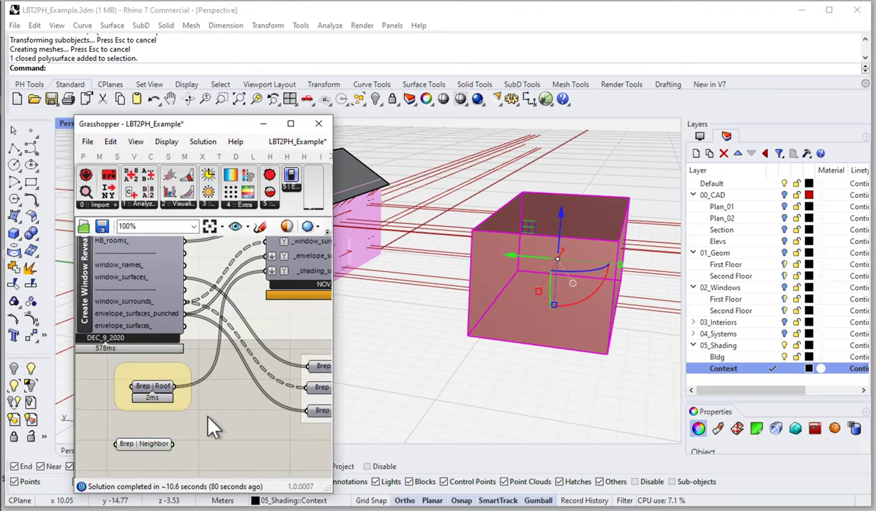
{"action": "double_click", "coordinate": [209, 419]}
{"action": "type", "text": "merge"}
{"action": "left_click", "coordinate": [203, 401]}
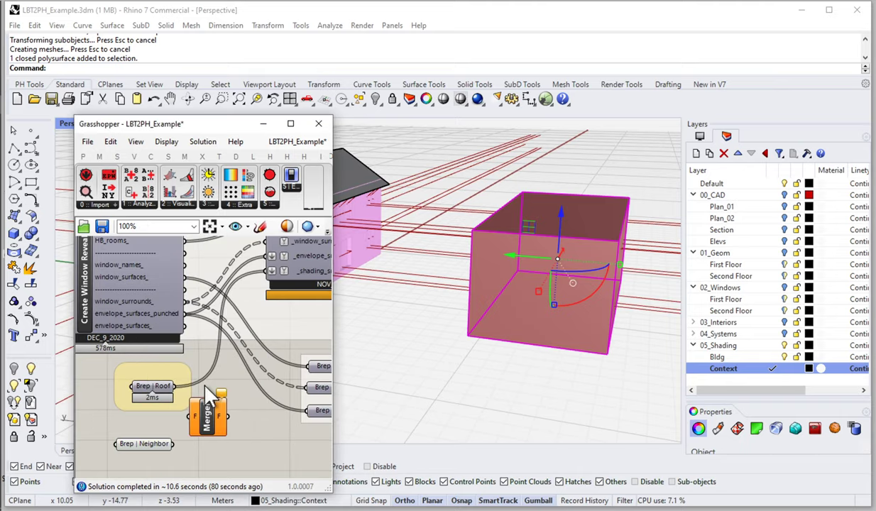
{"action": "left_click", "coordinate": [213, 420]}
Add a Merge component combining Brep | Roof in D1 and Brep | Neighbor in D2, and feed its result into _shading_surfaces
{"action": "double_click", "coordinate": [219, 410]}
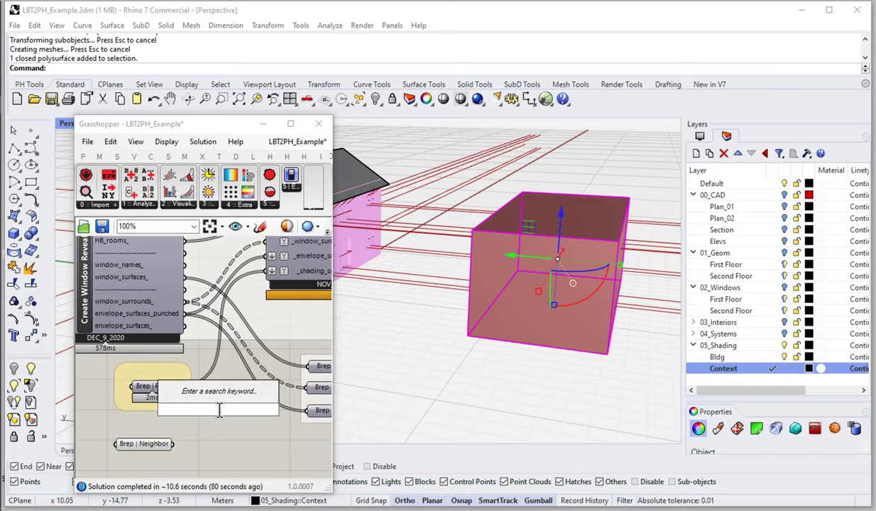
{"action": "type", "text": "merg"}
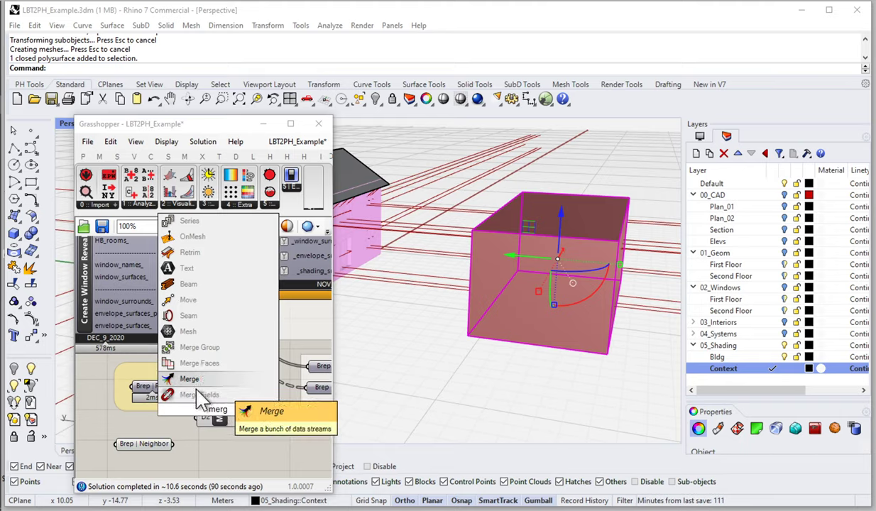
{"action": "key", "text": "Return"}
{"action": "left_click_drag", "start_coordinate": [198, 408], "coordinate": [202, 402]}
{"action": "left_click_drag", "start_coordinate": [174, 444], "coordinate": [204, 434]}
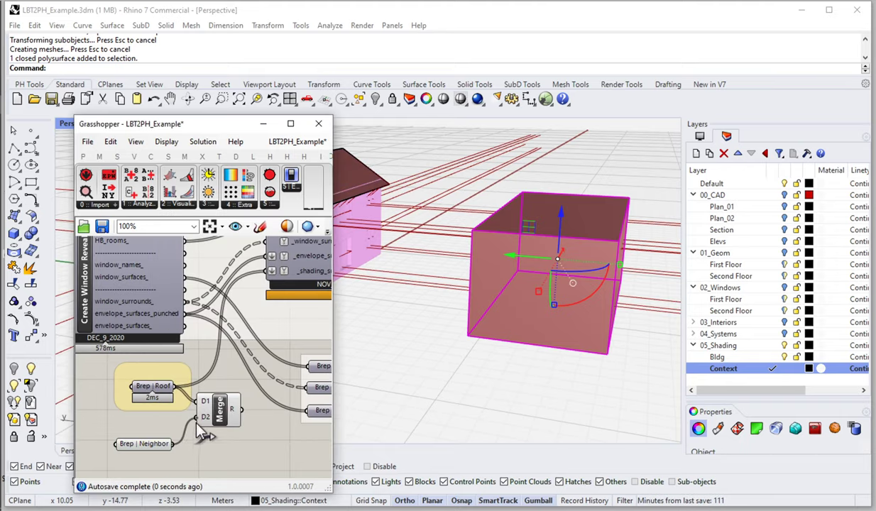
{"action": "left_click_drag", "start_coordinate": [136, 444], "coordinate": [144, 436]}
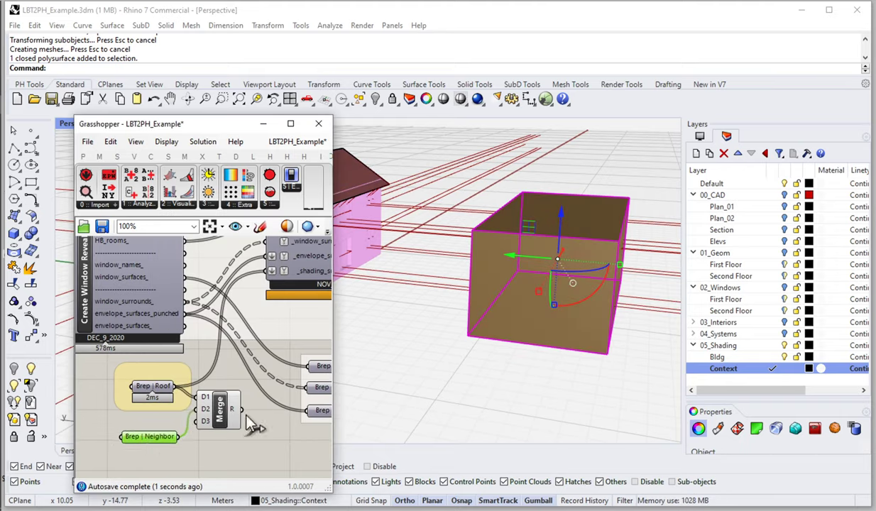
{"action": "right_click_drag", "start_coordinate": [252, 409], "coordinate": [202, 455]}
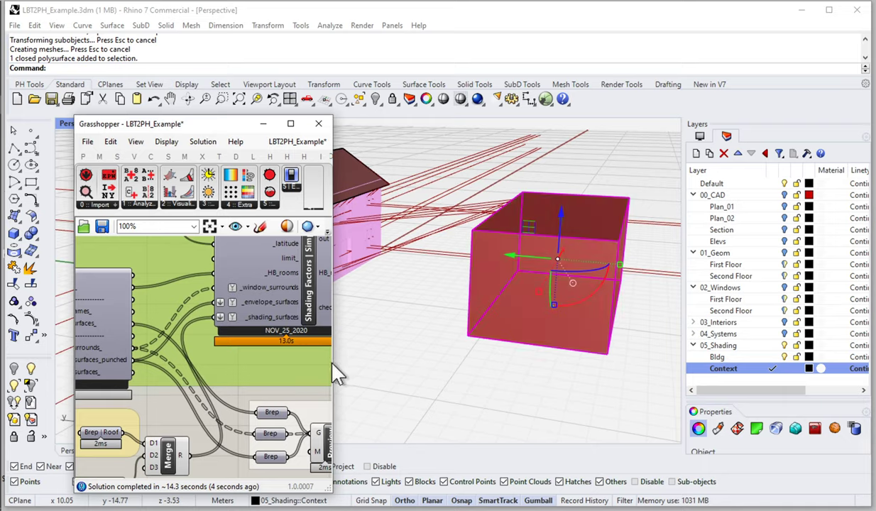
Highlight the checklines Crv output and narrow the Grasshopper window to examine the check lines between the house and the neighbouring box
{"action": "right_click_drag", "start_coordinate": [276, 379], "coordinate": [250, 422]}
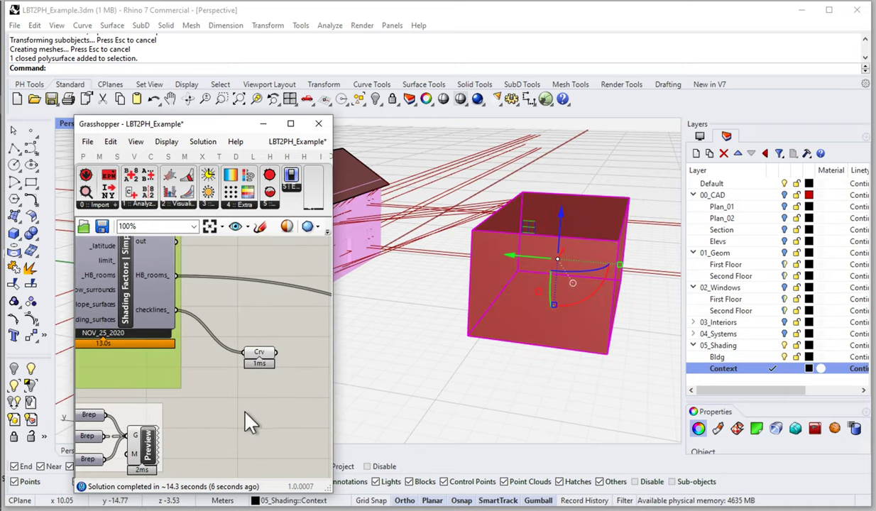
{"action": "left_click", "coordinate": [260, 360]}
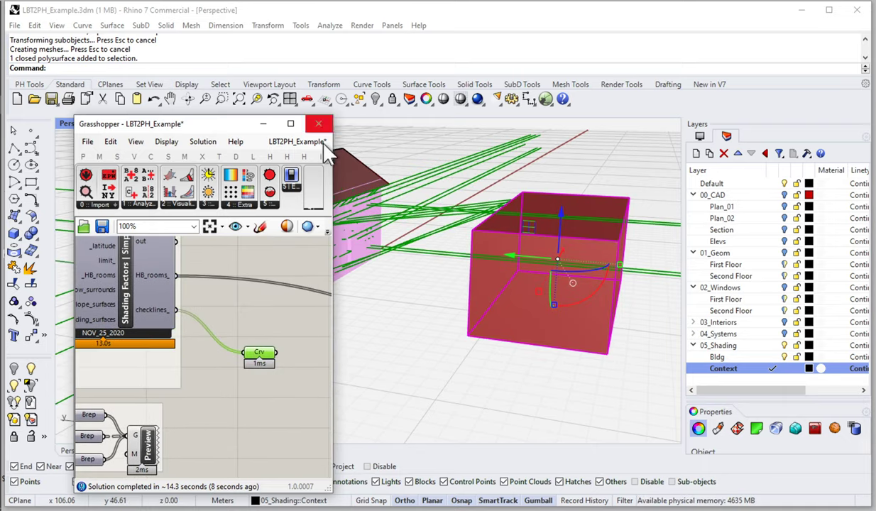
{"action": "left_click_drag", "start_coordinate": [334, 144], "coordinate": [194, 144]}
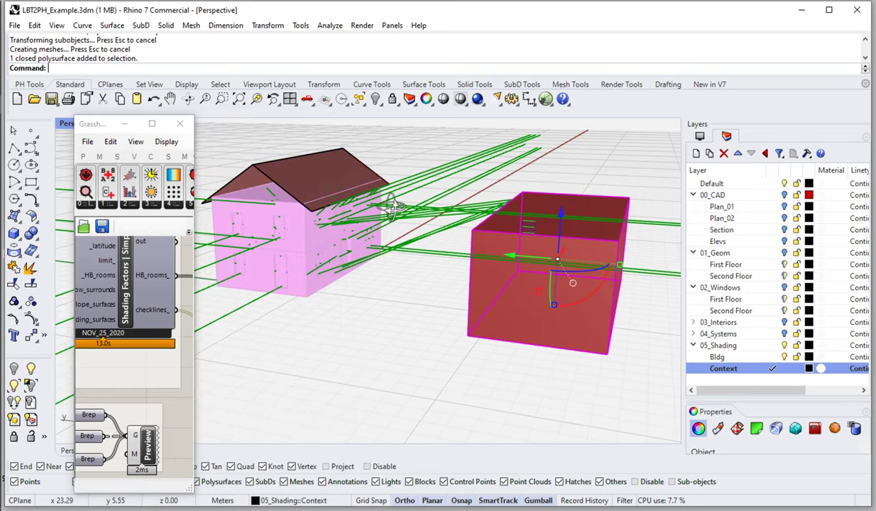
Examine the check lines between the house windows and the neighbouring box from several angles, including from above
{"action": "right_click_drag", "start_coordinate": [376, 201], "coordinate": [409, 204]}
{"action": "scroll", "coordinate": [408, 204], "scroll_direction": "up", "scroll_amount": 5}
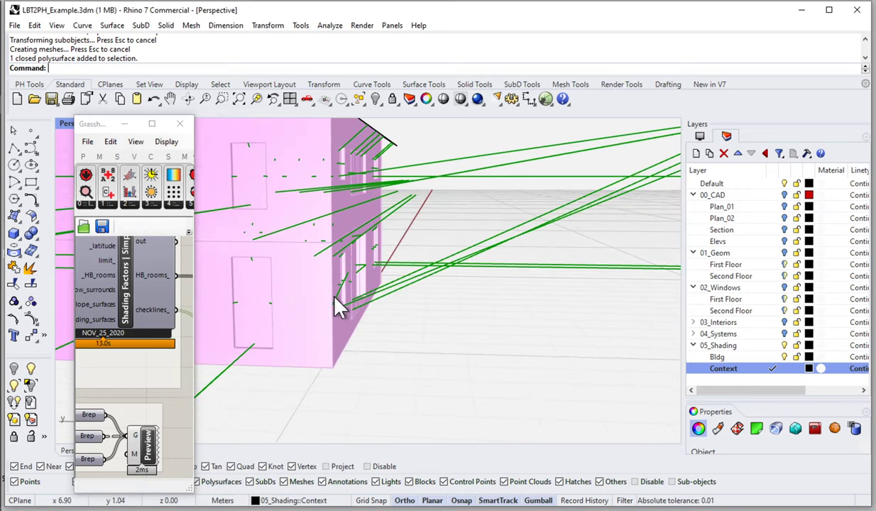
{"action": "scroll", "coordinate": [339, 307], "scroll_direction": "down", "scroll_amount": 3}
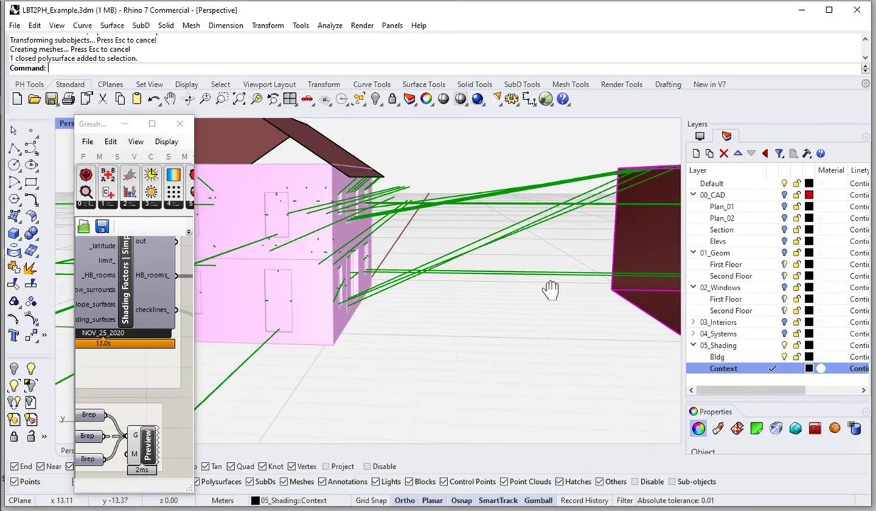
{"action": "right_click_drag", "start_coordinate": [560, 290], "coordinate": [465, 173], "text": "shift"}
{"action": "mouse_move", "coordinate": [552, 257]}
{"action": "right_mouse_down"}
{"action": "mouse_move", "coordinate": [553, 276]}
{"action": "mouse_move", "coordinate": [570, 268]}
{"action": "mouse_move", "coordinate": [570, 299]}
{"action": "right_mouse_up"}
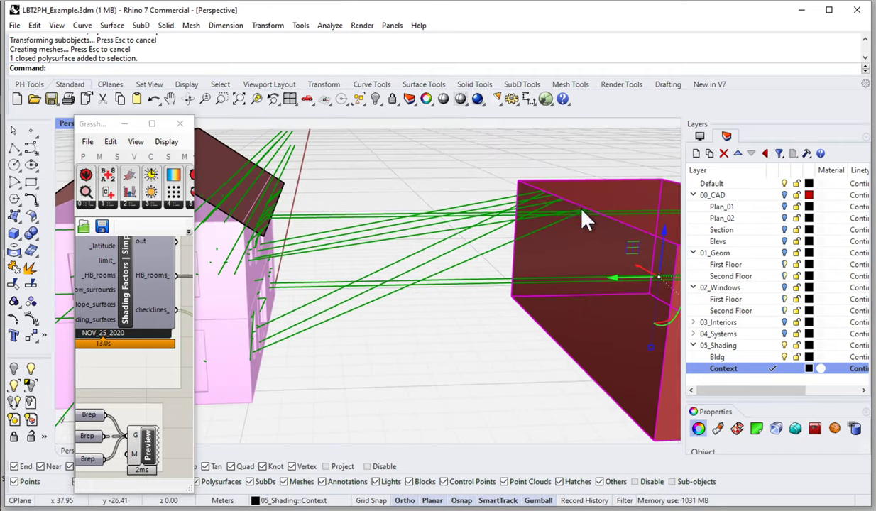
{"action": "mouse_move", "coordinate": [602, 226]}
{"action": "right_mouse_down"}
{"action": "mouse_move", "coordinate": [581, 209]}
{"action": "mouse_move", "coordinate": [547, 233]}
{"action": "mouse_move", "coordinate": [576, 260]}
{"action": "mouse_move", "coordinate": [417, 274]}
{"action": "mouse_move", "coordinate": [386, 342]}
{"action": "right_mouse_up"}
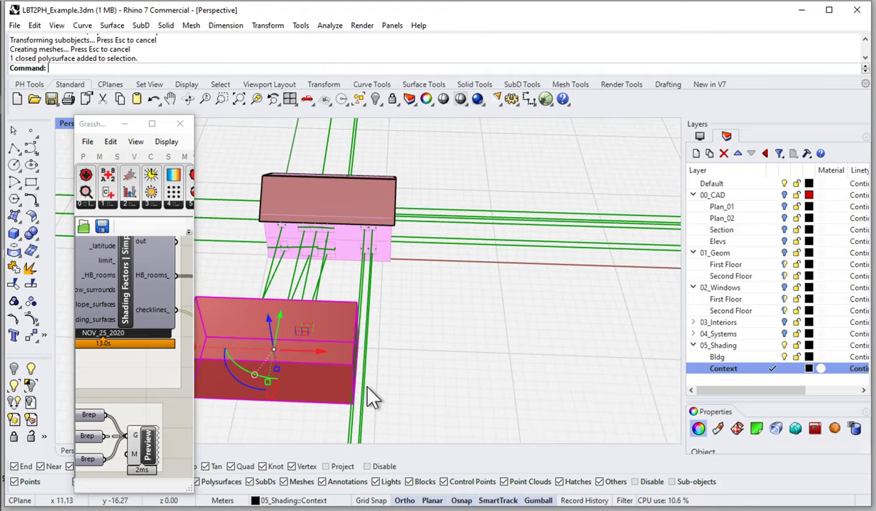
{"action": "scroll", "coordinate": [374, 291], "scroll_direction": "up", "scroll_amount": 4}
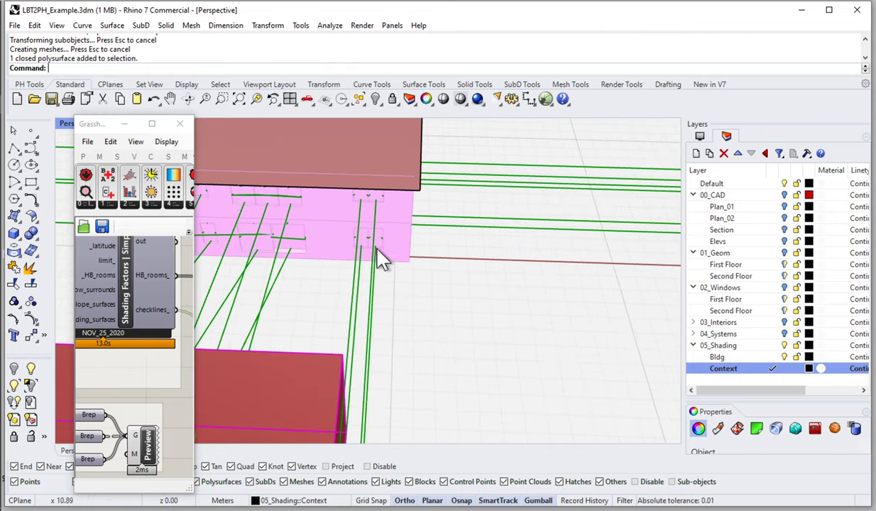
{"action": "scroll", "coordinate": [397, 287], "scroll_direction": "down", "scroll_amount": 3}
{"action": "mouse_move", "coordinate": [397, 283]}
{"action": "right_mouse_down"}
{"action": "mouse_move", "coordinate": [408, 371]}
{"action": "mouse_move", "coordinate": [404, 289]}
{"action": "mouse_move", "coordinate": [304, 263]}
{"action": "right_mouse_up"}
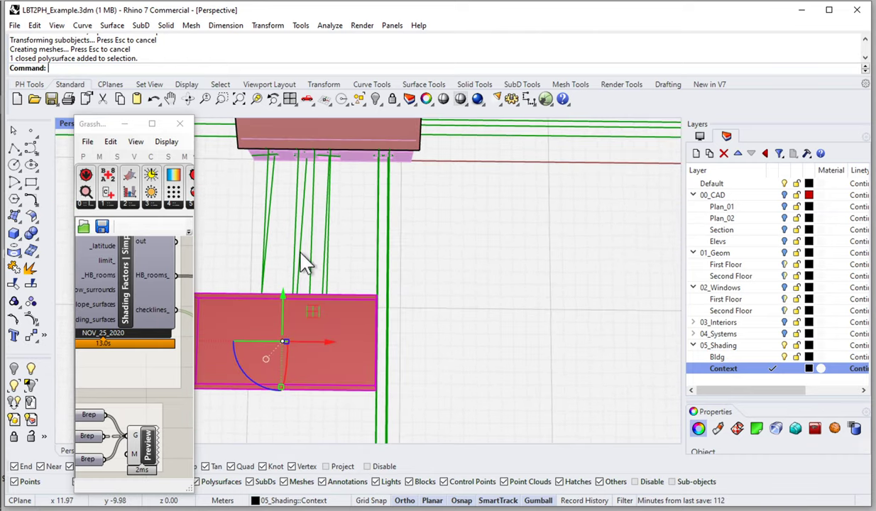
Shift the neighbouring box sideways along its long axis and inspect the recalculated check lines at the house windows
{"action": "left_click_drag", "start_coordinate": [330, 348], "coordinate": [371, 360]}
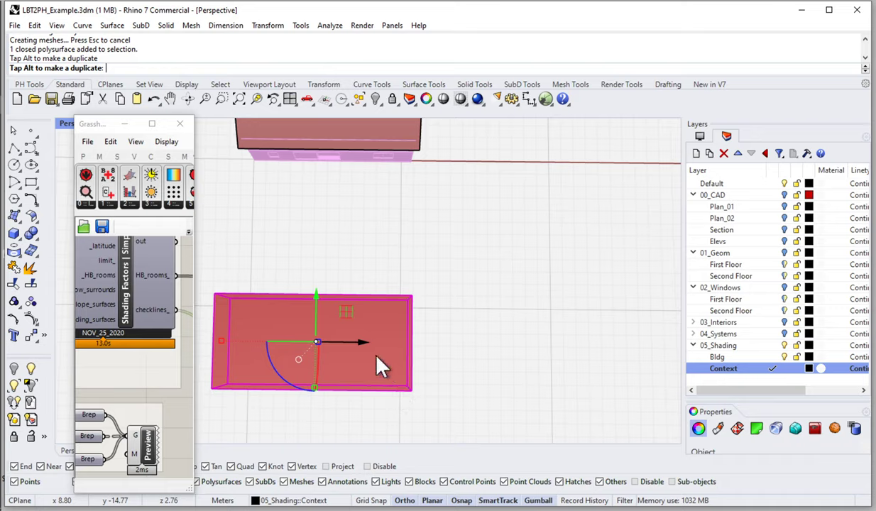
{"action": "left_click_drag", "start_coordinate": [377, 357], "coordinate": [377, 357]}
{"action": "right_click_drag", "start_coordinate": [382, 345], "coordinate": [483, 235]}
{"action": "scroll", "coordinate": [499, 244], "scroll_direction": "up", "scroll_amount": 3}
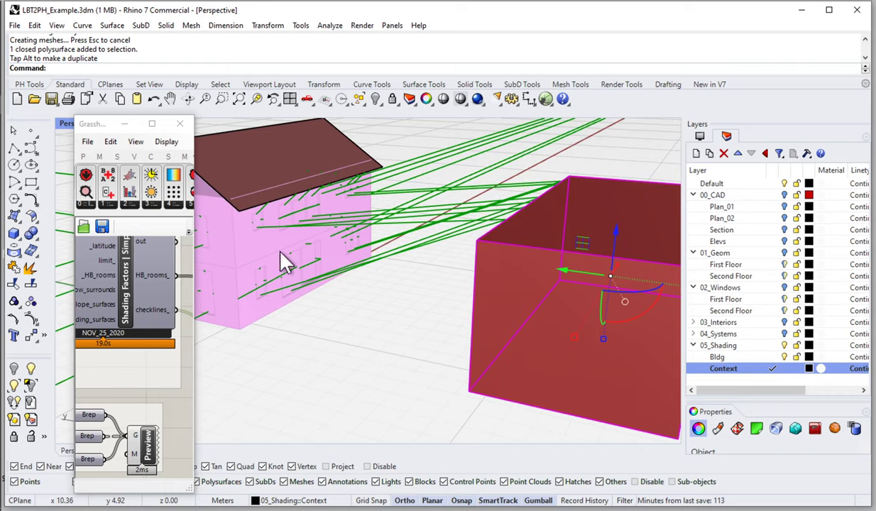
{"action": "scroll", "coordinate": [285, 259], "scroll_direction": "up", "scroll_amount": 5}
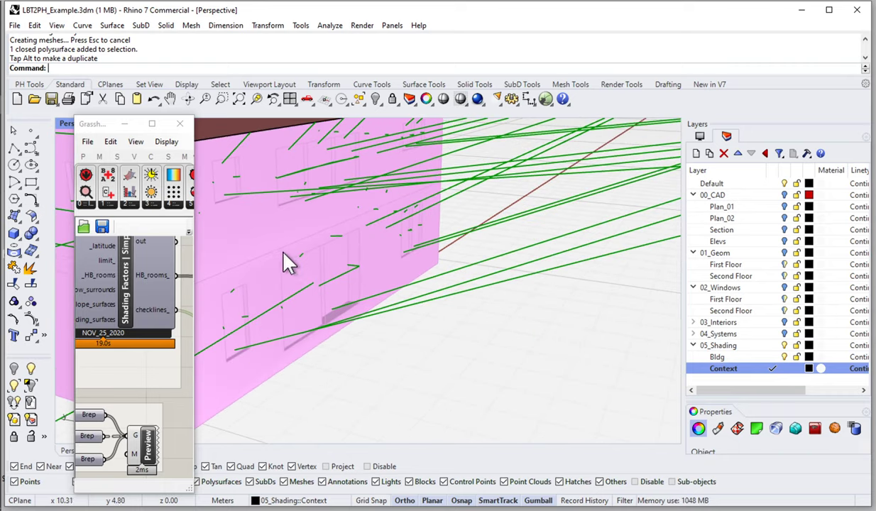
Show the 02_Windows layer and widen the Grasshopper window slightly
{"action": "left_click", "coordinate": [783, 287]}
{"action": "scroll", "coordinate": [434, 299], "scroll_direction": "down", "scroll_amount": 2}
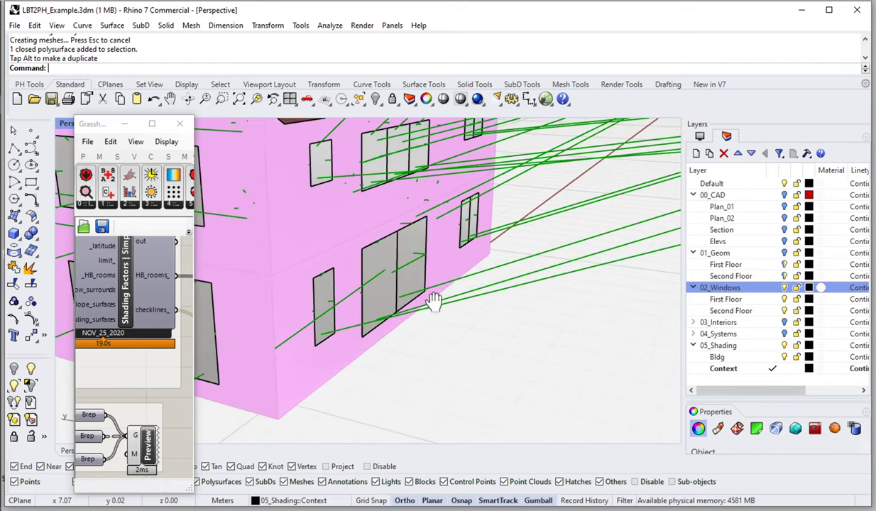
{"action": "left_click_drag", "start_coordinate": [195, 349], "coordinate": [225, 348]}
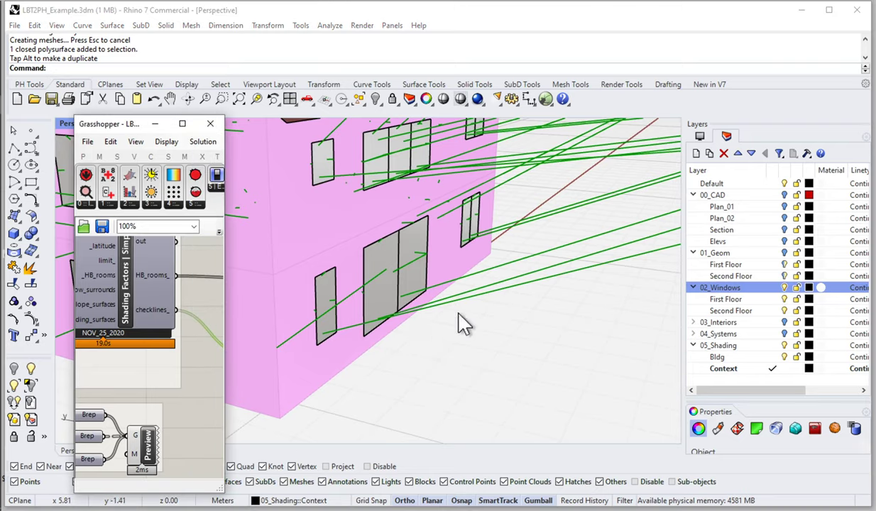
Draw a three-point plane along the top edge of the large double ground-floor window, projecting outward as a narrow overhang
{"action": "scroll", "coordinate": [440, 323], "scroll_direction": "up", "scroll_amount": 3}
{"action": "scroll", "coordinate": [352, 257], "scroll_direction": "up", "scroll_amount": 3}
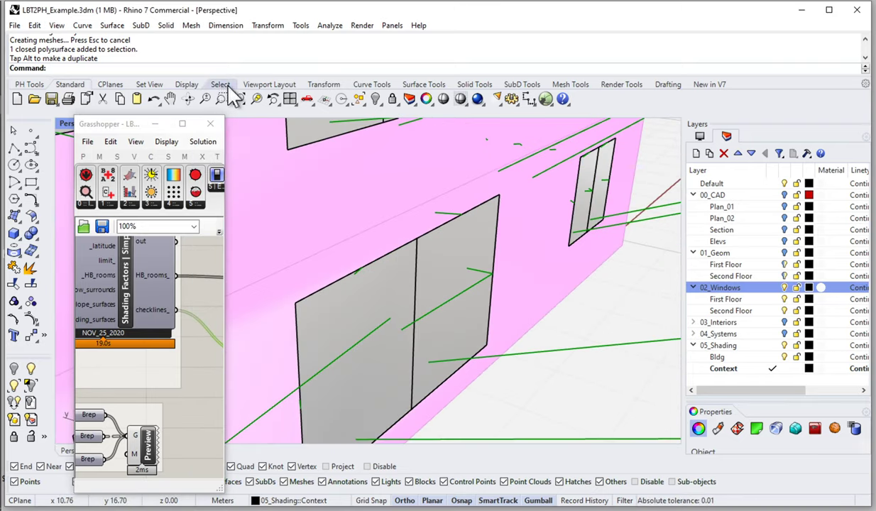
{"action": "left_click", "coordinate": [435, 86]}
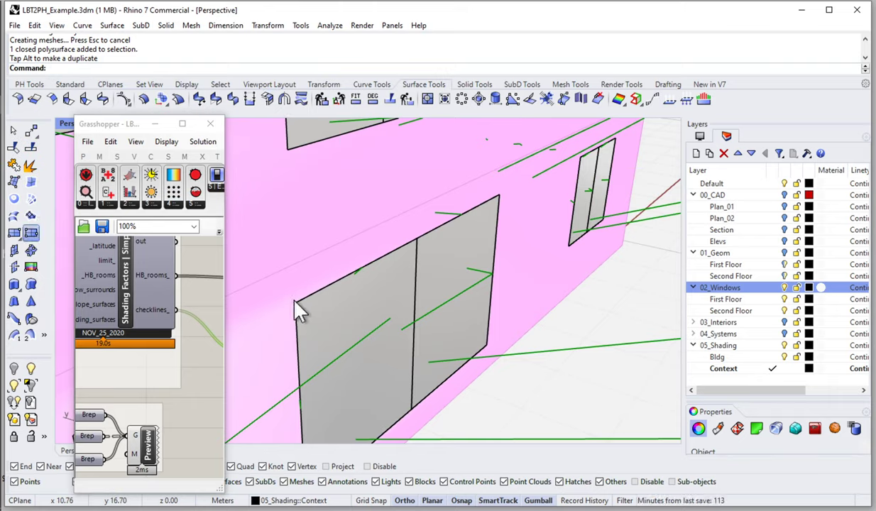
{"action": "left_click", "coordinate": [30, 234]}
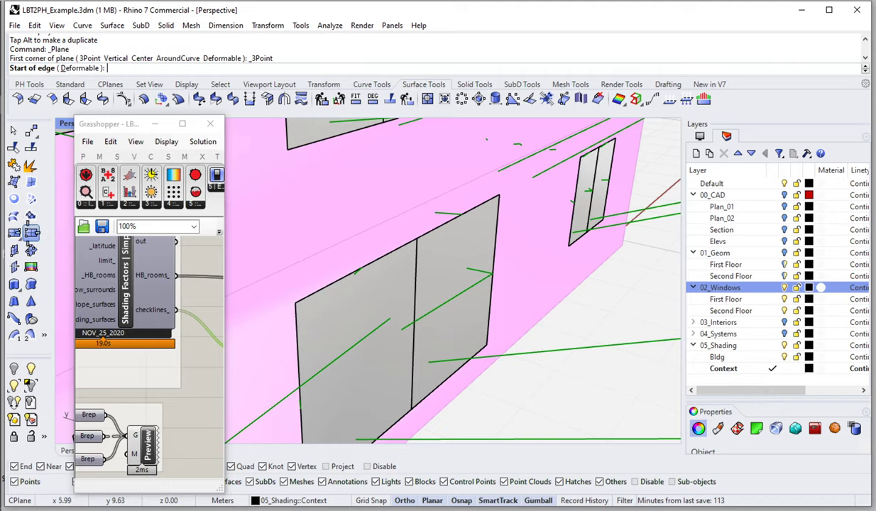
{"action": "left_click", "coordinate": [295, 303]}
{"action": "left_click", "coordinate": [500, 198]}
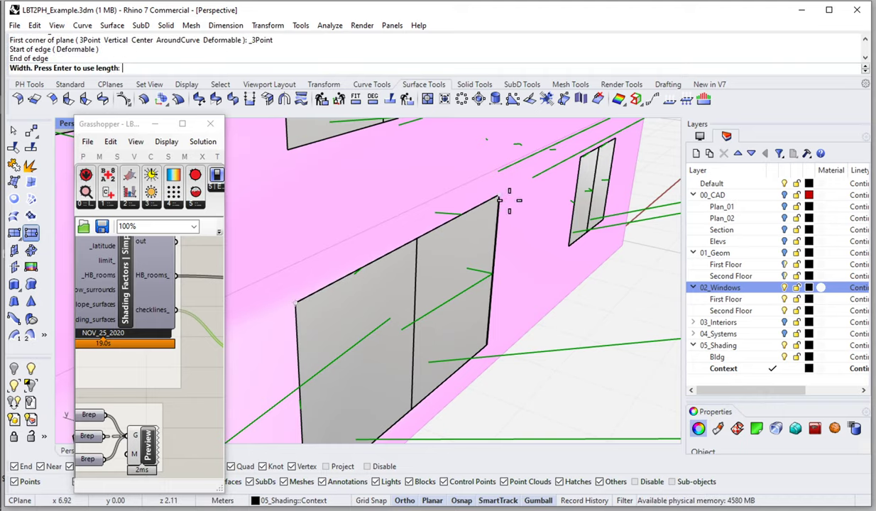
{"action": "left_click", "coordinate": [509, 231]}
{"action": "left_click", "coordinate": [488, 213]}
{"action": "right_click_drag", "start_coordinate": [488, 212], "coordinate": [457, 236]}
Widen the Grasshopper window and add a Brep parameter named "Brep | Overhang" below Brep | Neighbor
{"action": "left_click_drag", "start_coordinate": [225, 383], "coordinate": [417, 383]}
{"action": "right_click_drag", "start_coordinate": [206, 392], "coordinate": [159, 428]}
{"action": "double_click", "coordinate": [168, 415]}
{"action": "type", "text": "brep"}
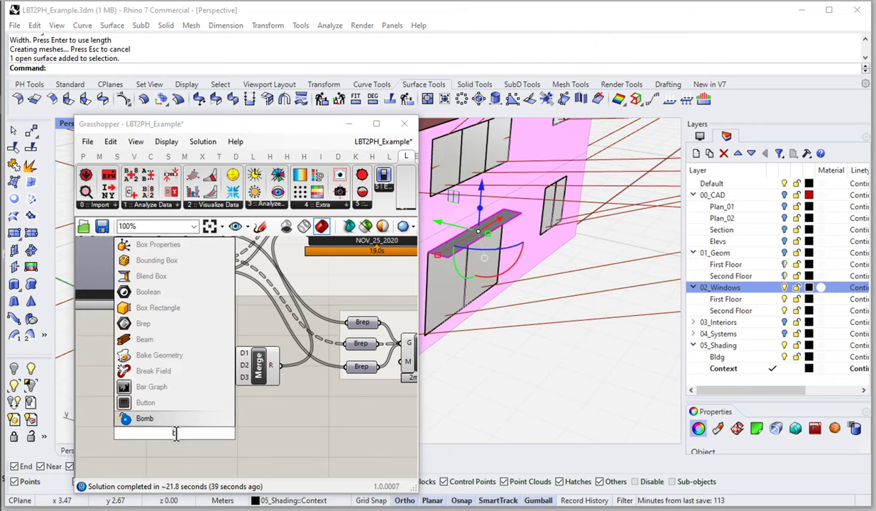
{"action": "left_click", "coordinate": [169, 411]}
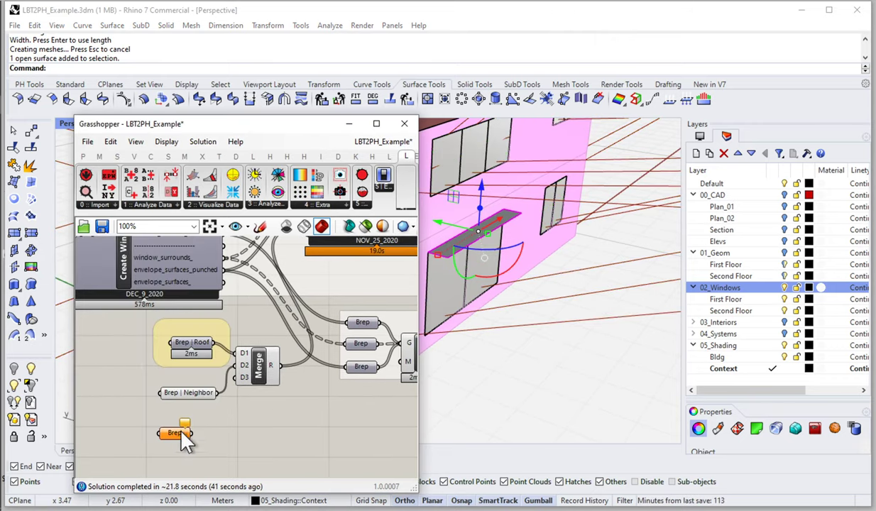
{"action": "right_click", "coordinate": [169, 418]}
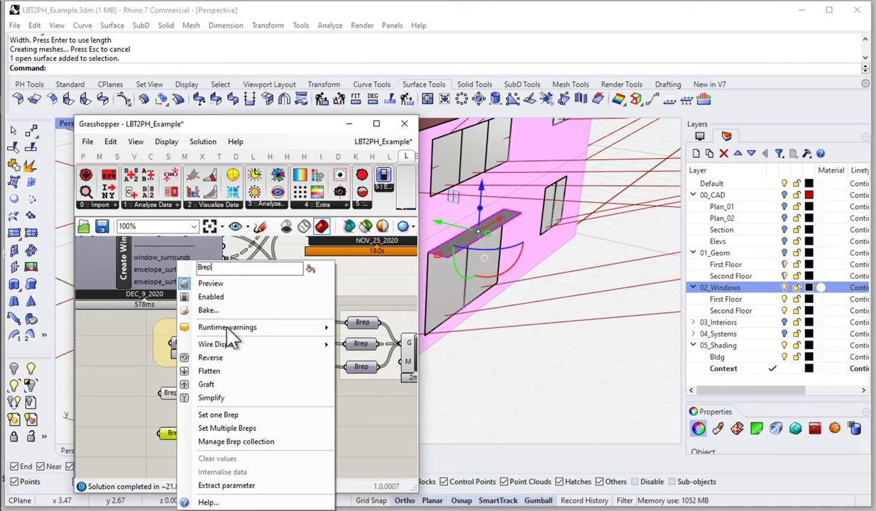
{"action": "type", "text": "|"}
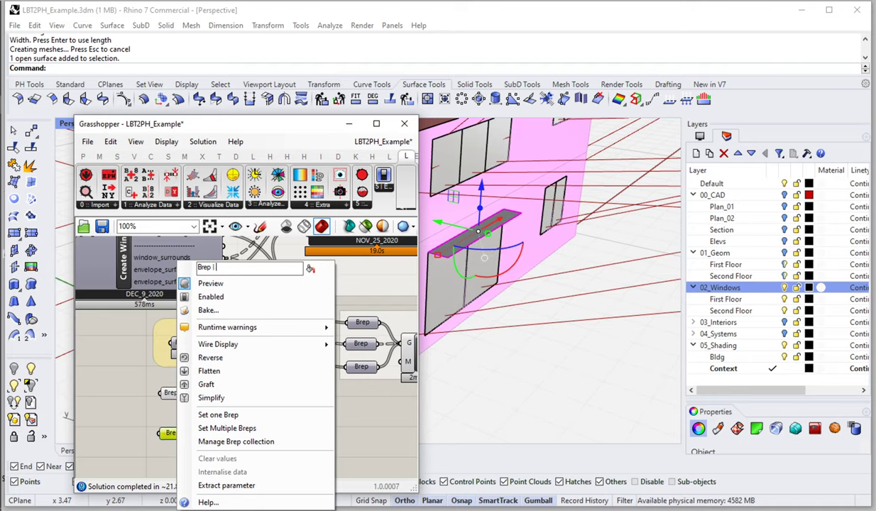
{"action": "type", "text": " PverhaOverhang"}
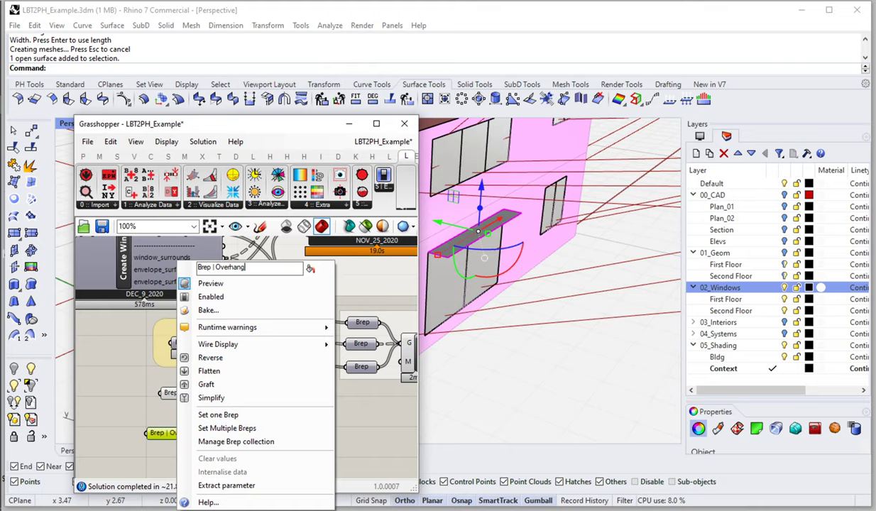
{"action": "key", "text": "Return"}
Assign the selected overhang surface to Brep | Overhang and connect the parameter to the Merge component's D3 input
{"action": "right_click", "coordinate": [178, 436]}
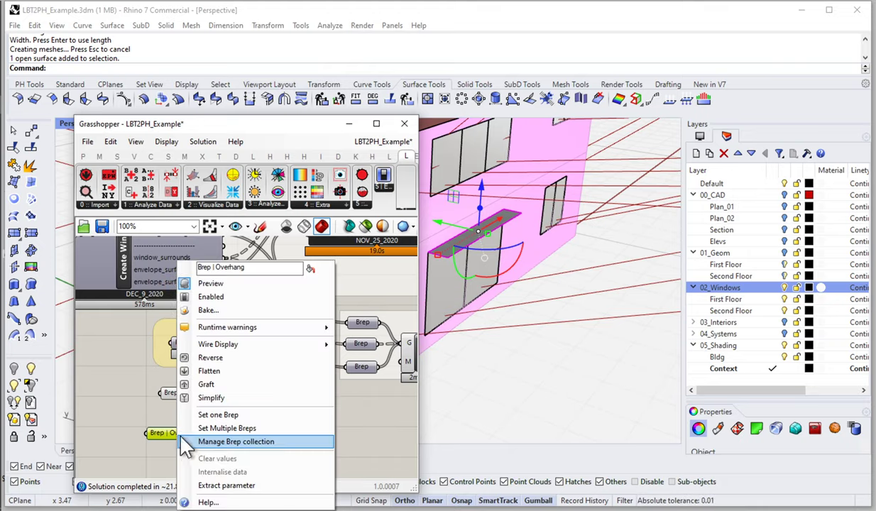
{"action": "left_click", "coordinate": [234, 426]}
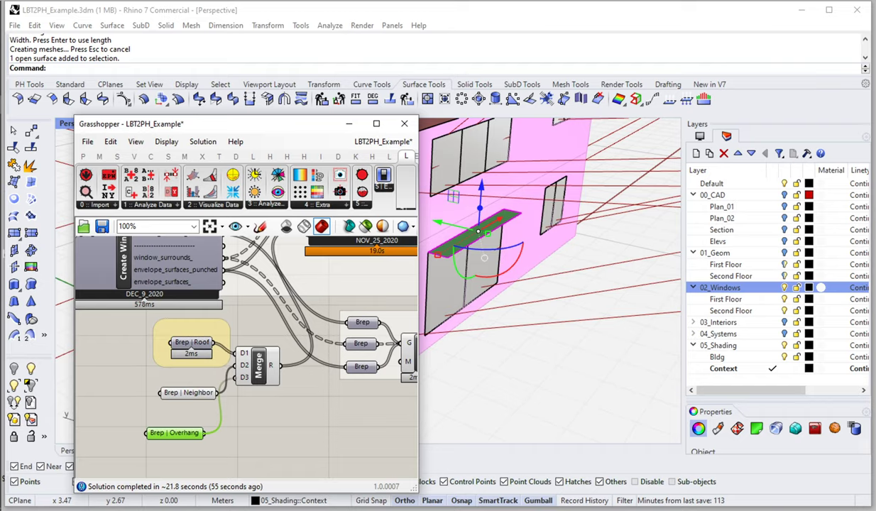
{"action": "left_click_drag", "start_coordinate": [204, 432], "coordinate": [245, 371]}
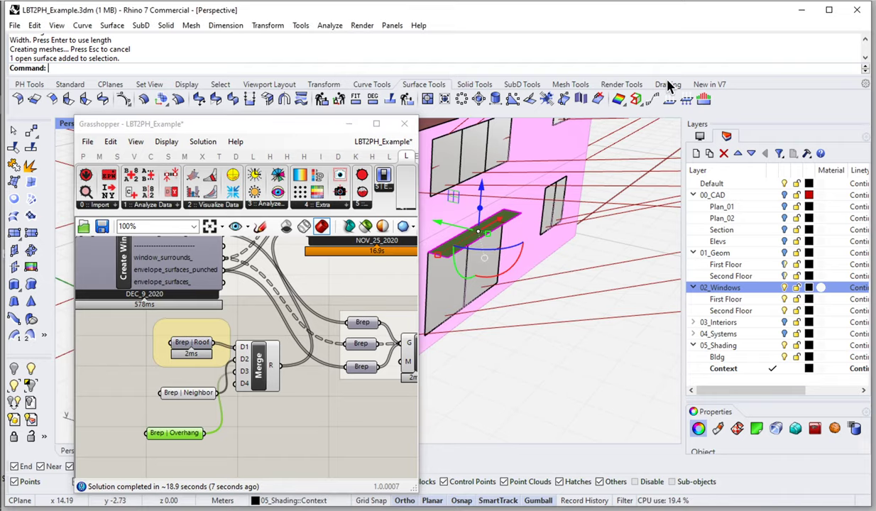
Examine the window overhang and the recalculated check lines up close and across the whole house
{"action": "right_click_drag", "start_coordinate": [497, 248], "coordinate": [470, 166]}
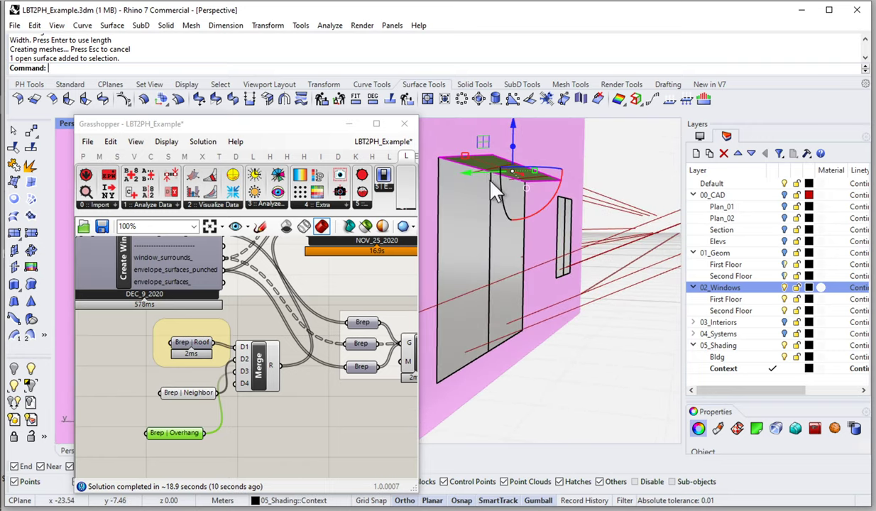
{"action": "scroll", "coordinate": [470, 188], "scroll_direction": "up", "scroll_amount": 2}
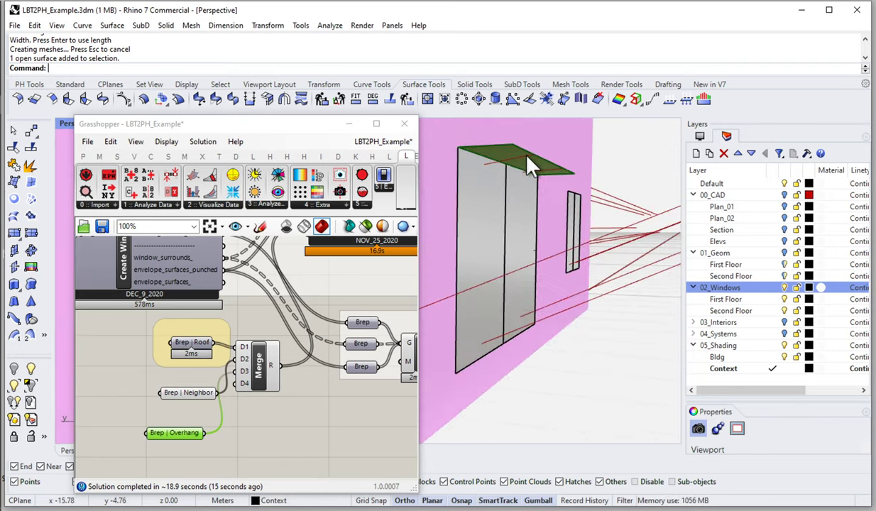
{"action": "scroll", "coordinate": [531, 166], "scroll_direction": "down", "scroll_amount": 3}
{"action": "right_click_drag", "start_coordinate": [532, 171], "coordinate": [571, 245]}
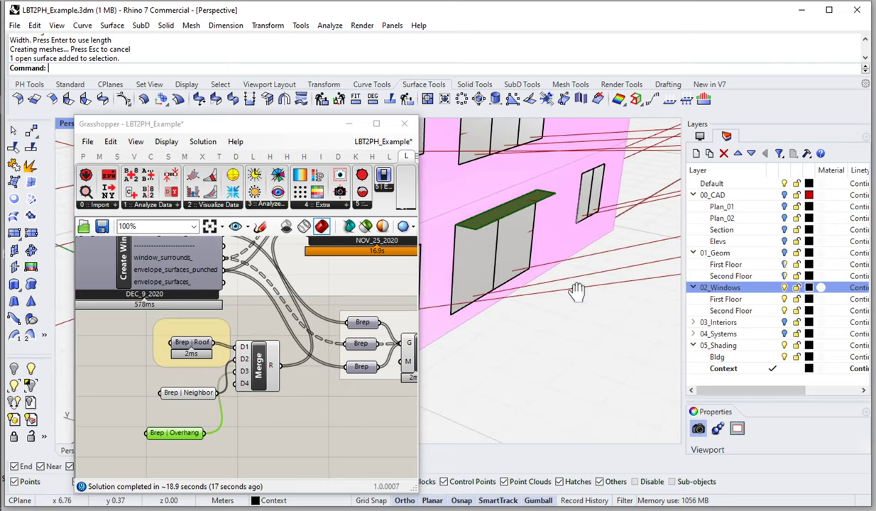
{"action": "scroll", "coordinate": [576, 290], "scroll_direction": "down", "scroll_amount": 6}
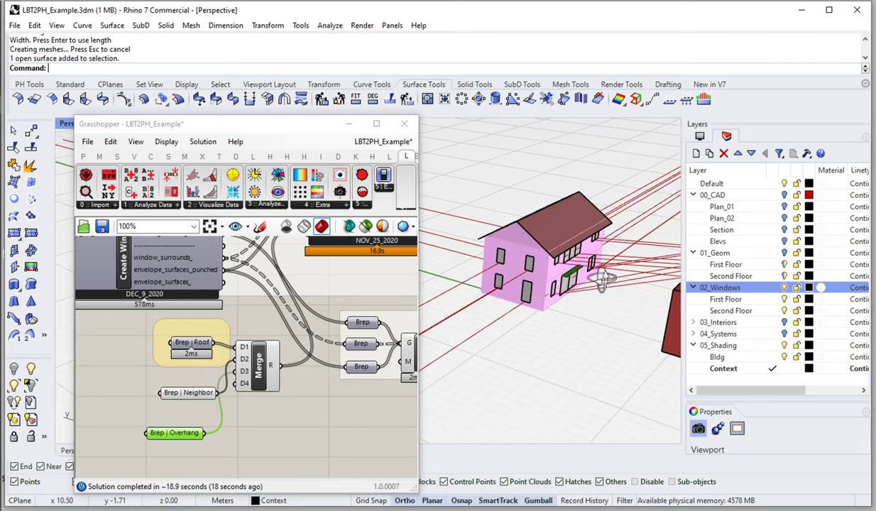
{"action": "right_click_drag", "start_coordinate": [602, 278], "coordinate": [472, 284]}
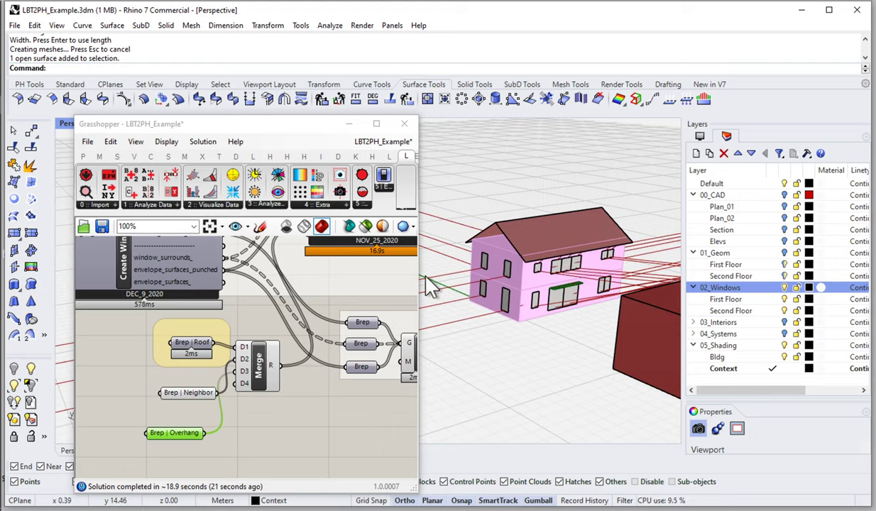
Group the Brep | Neighbor parameter with a blob outline and move the Brep | Roof group over to line up with it
{"action": "left_click", "coordinate": [320, 305]}
{"action": "scroll", "coordinate": [298, 319], "scroll_direction": "down", "scroll_amount": 3}
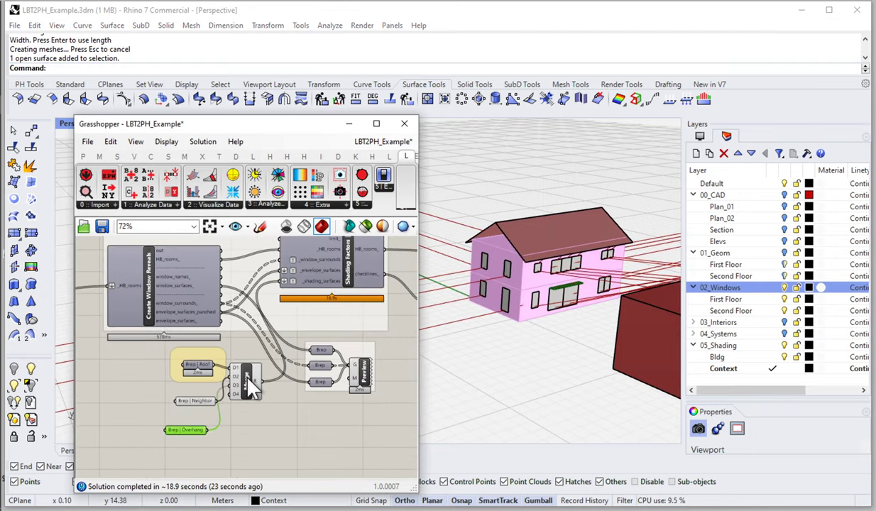
{"action": "left_click", "coordinate": [248, 384]}
{"action": "left_click", "coordinate": [200, 401]}
{"action": "scroll", "coordinate": [201, 402], "scroll_direction": "up", "scroll_amount": 5}
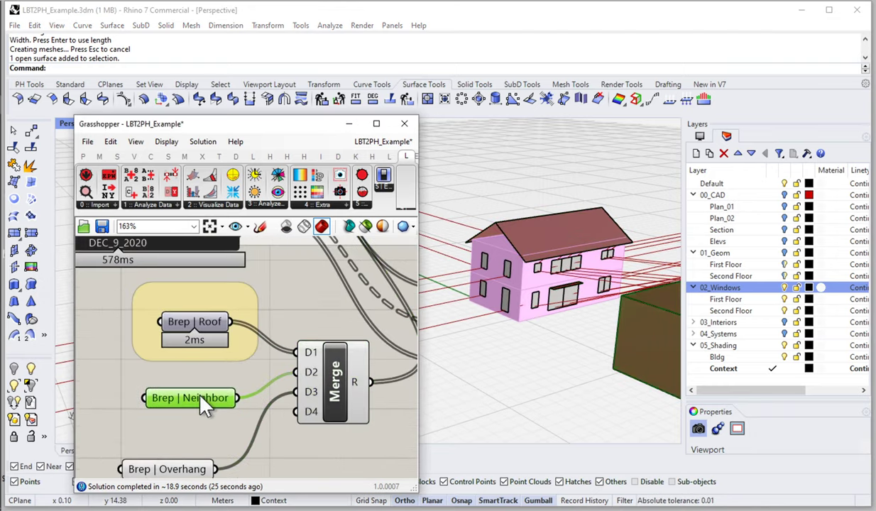
{"action": "key", "text": "ctrl+g"}
{"action": "right_click", "coordinate": [199, 367]}
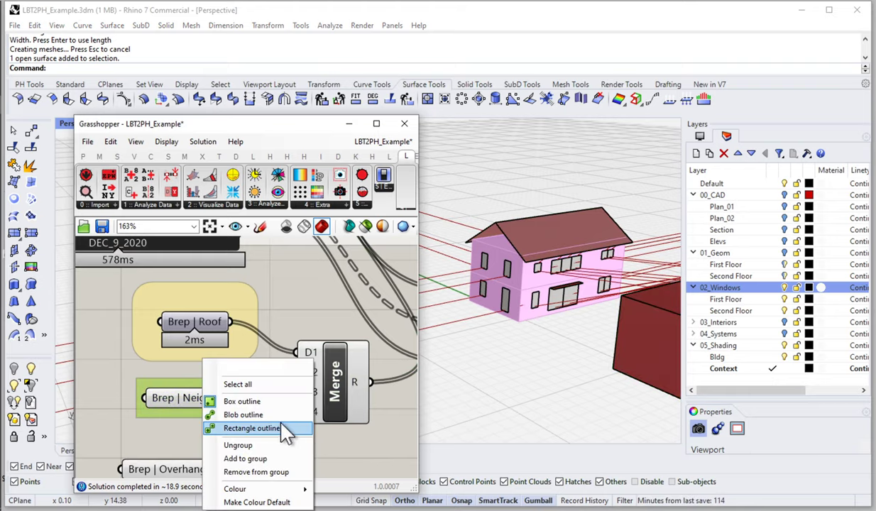
{"action": "left_click", "coordinate": [243, 415]}
{"action": "left_click_drag", "start_coordinate": [194, 331], "coordinate": [182, 352]}
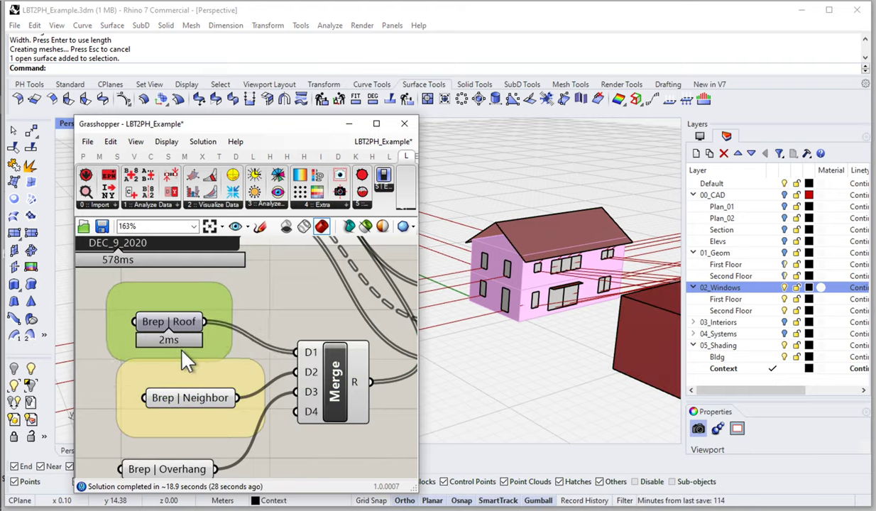
Group the Brep | Overhang parameter with a blob outline and line it up with the Brep | Neighbor group
{"action": "right_click_drag", "start_coordinate": [182, 353], "coordinate": [210, 260]}
{"action": "left_click", "coordinate": [202, 375]}
{"action": "key", "text": "ctrl+g"}
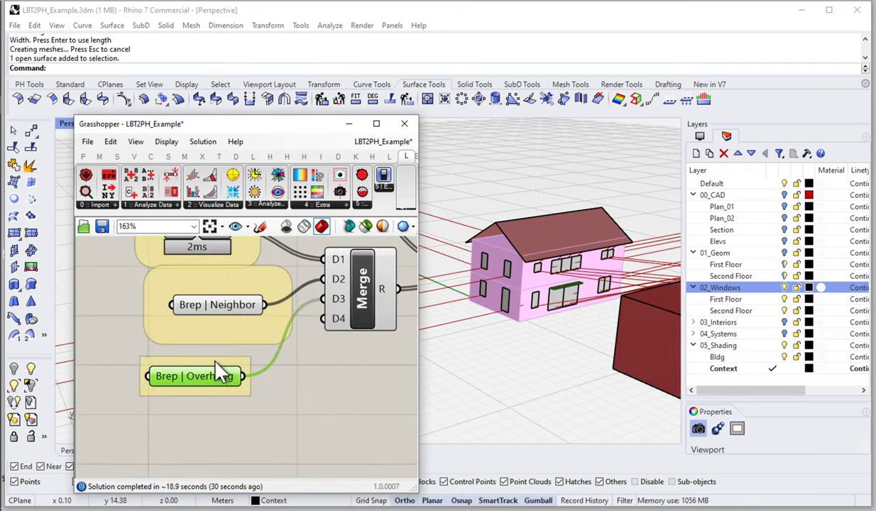
{"action": "left_click", "coordinate": [216, 365]}
{"action": "right_click", "coordinate": [218, 367]}
{"action": "left_click", "coordinate": [275, 416]}
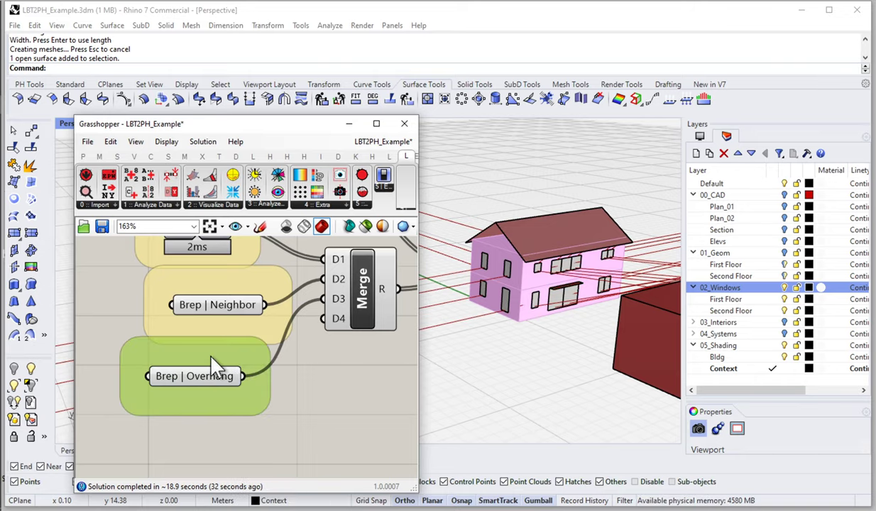
{"action": "left_click", "coordinate": [188, 311]}
{"action": "right_click", "coordinate": [358, 321]}
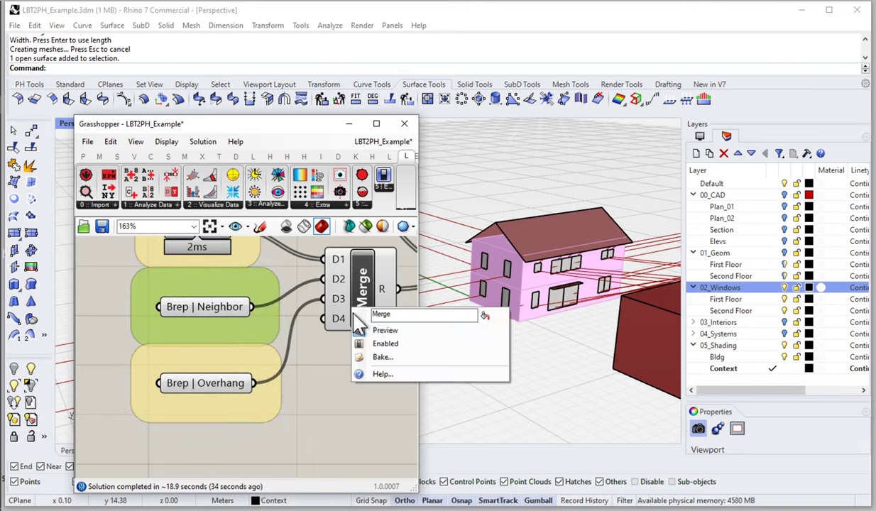
Turn off the preview of the Merge component and the Roof, Neighbor and Overhang Brep parameters feeding it
{"action": "left_click", "coordinate": [346, 277]}
{"action": "left_click_drag", "start_coordinate": [345, 277], "coordinate": [355, 319]}
{"action": "scroll", "coordinate": [376, 416], "scroll_direction": "down", "scroll_amount": 2}
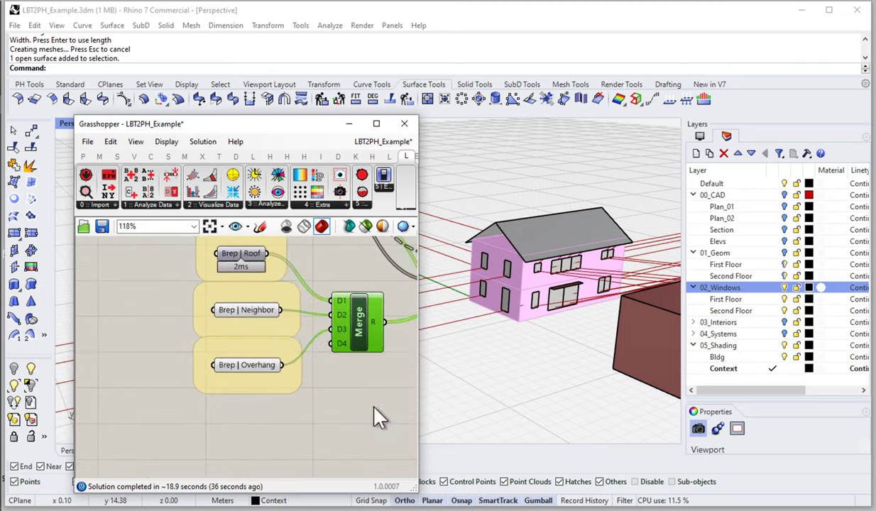
{"action": "left_click_drag", "start_coordinate": [374, 407], "coordinate": [213, 264]}
{"action": "right_click", "coordinate": [325, 250]}
{"action": "left_click", "coordinate": [352, 272]}
Move the three Brep shading groups together with the Merge component so they sit beneath the Create Window Reveals component
{"action": "right_click_drag", "start_coordinate": [332, 267], "coordinate": [188, 314]}
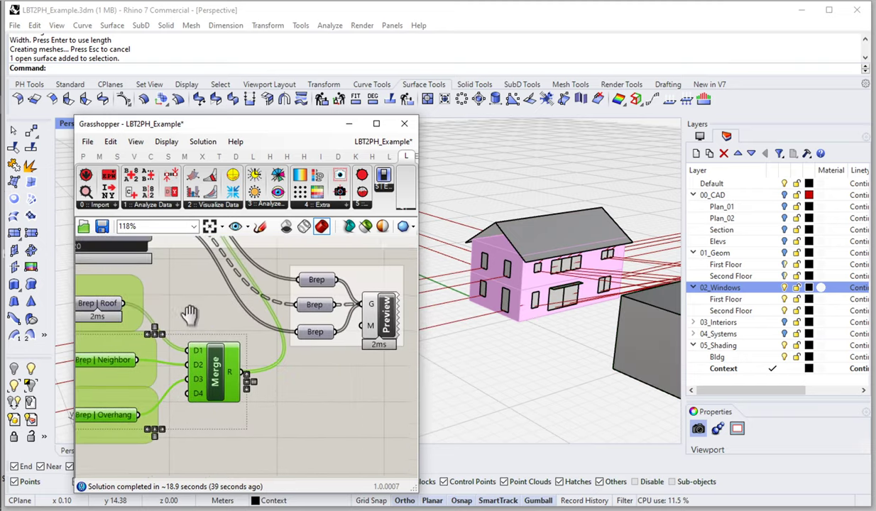
{"action": "left_click", "coordinate": [210, 357]}
{"action": "scroll", "coordinate": [199, 352], "scroll_direction": "down", "scroll_amount": 2}
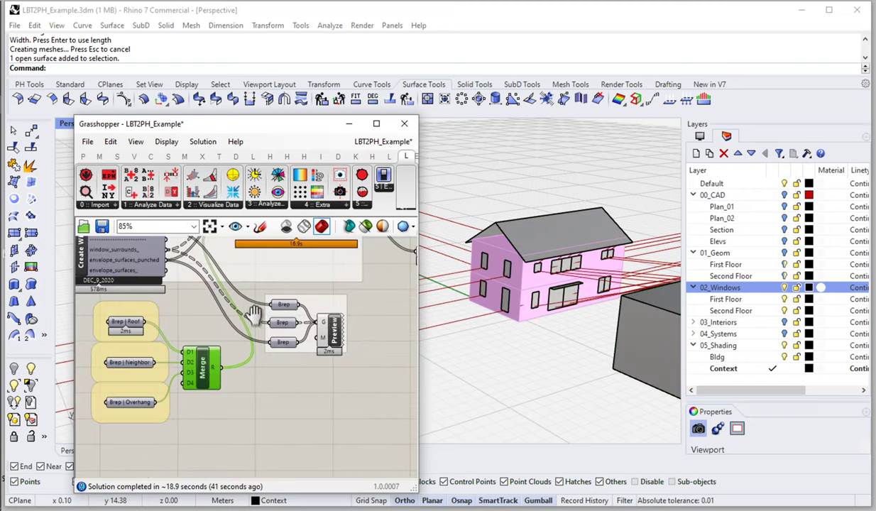
{"action": "scroll", "coordinate": [253, 312], "scroll_direction": "down", "scroll_amount": 2}
{"action": "left_click_drag", "start_coordinate": [170, 439], "coordinate": [257, 358]}
{"action": "left_click_drag", "start_coordinate": [260, 411], "coordinate": [211, 406]}
{"action": "left_click", "coordinate": [363, 391]}
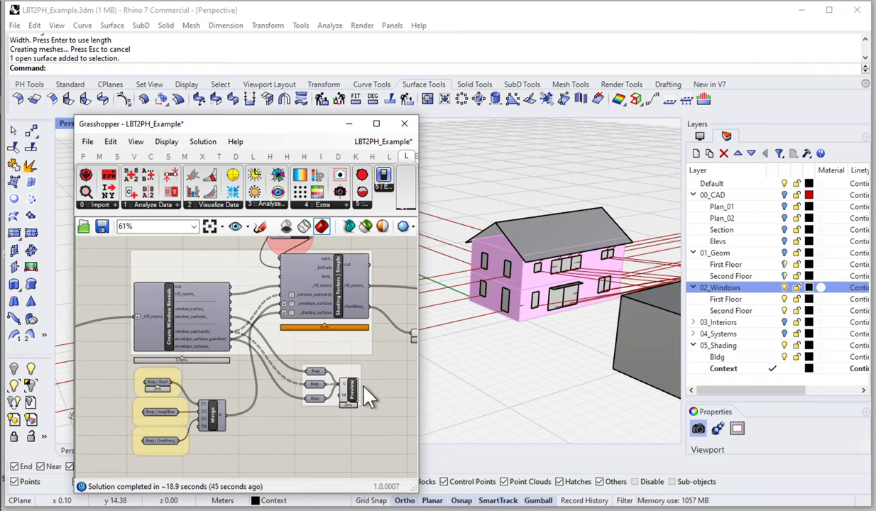
Enlarge the Grasshopper window upward and to the right to show more of the canvas
{"action": "left_click", "coordinate": [683, 250]}
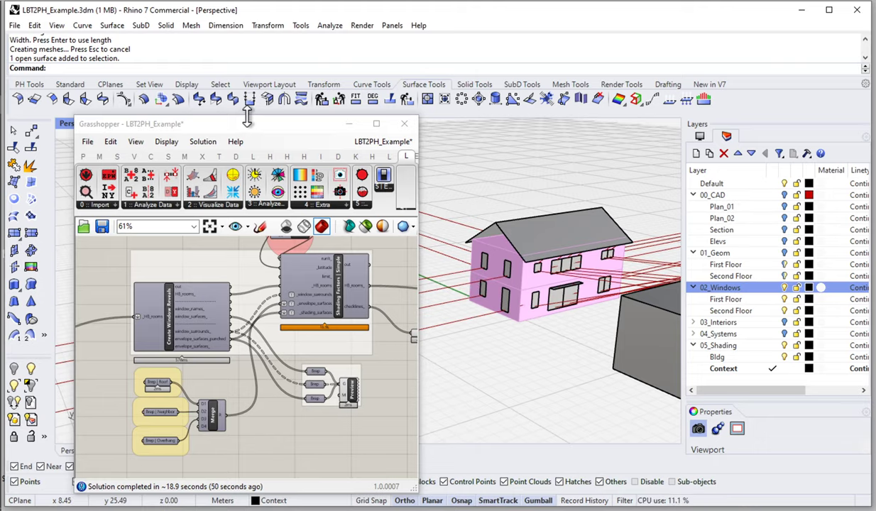
{"action": "left_click_drag", "start_coordinate": [246, 119], "coordinate": [244, 22]}
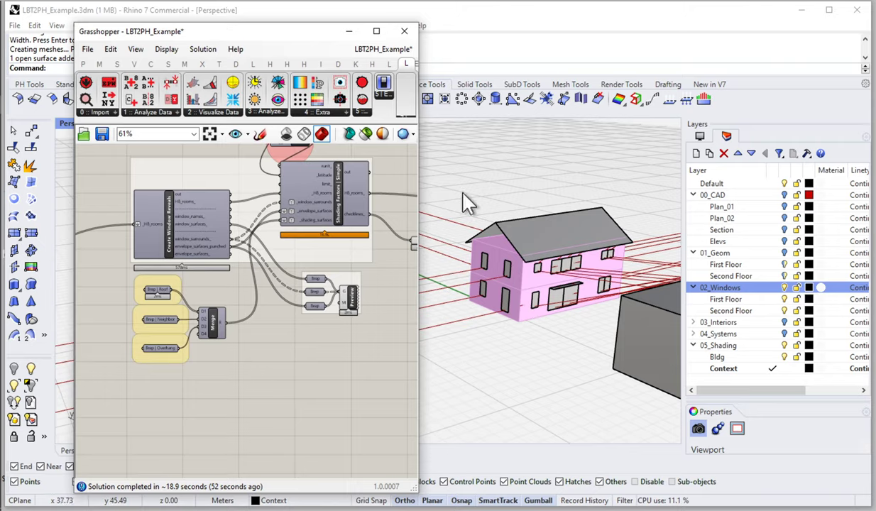
{"action": "left_click_drag", "start_coordinate": [419, 192], "coordinate": [676, 227]}
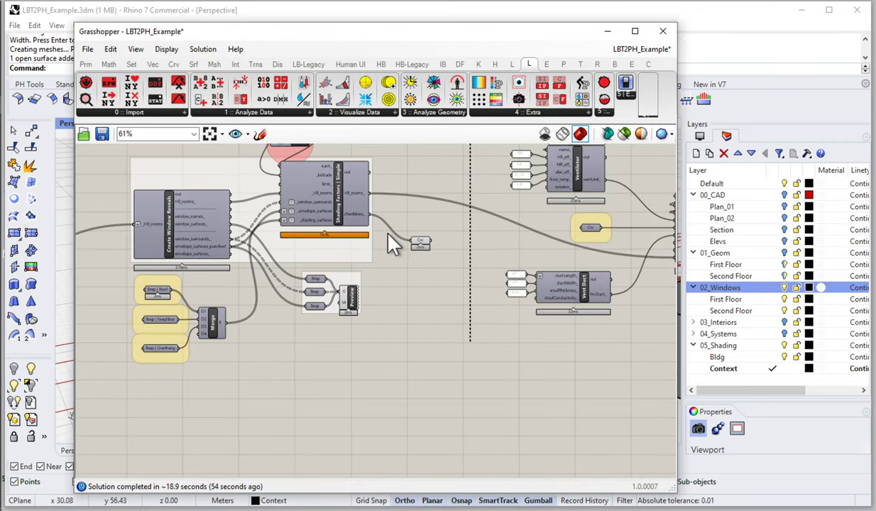
Turn off the preview of the Shading Factors component, its checklines curve parameter and the Brep preview components below it
{"action": "mouse_move", "coordinate": [440, 238]}
{"action": "left_mouse_down"}
{"action": "mouse_move", "coordinate": [313, 371]}
{"action": "mouse_move", "coordinate": [306, 366]}
{"action": "left_mouse_up"}
{"action": "right_click", "coordinate": [418, 360]}
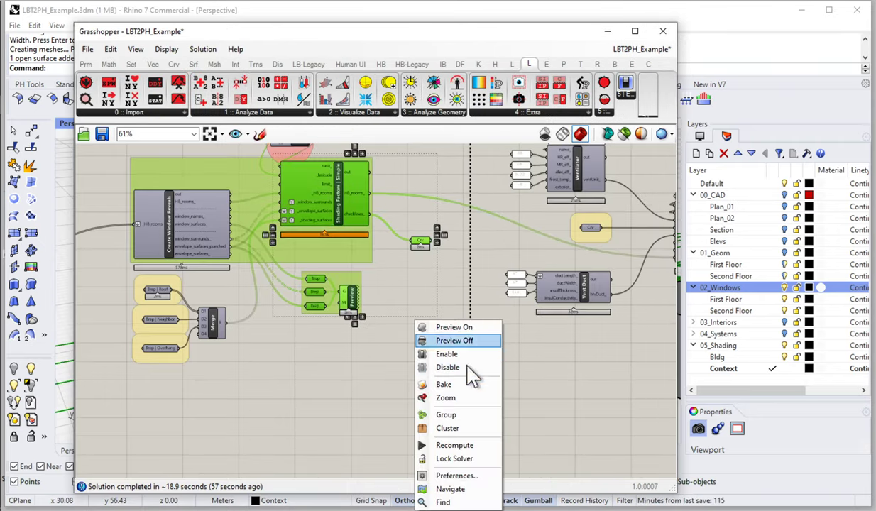
{"action": "left_click", "coordinate": [455, 341]}
{"action": "right_click_drag", "start_coordinate": [361, 284], "coordinate": [190, 343]}
{"action": "left_click", "coordinate": [263, 379]}
{"action": "key", "text": "ctrl+z"}
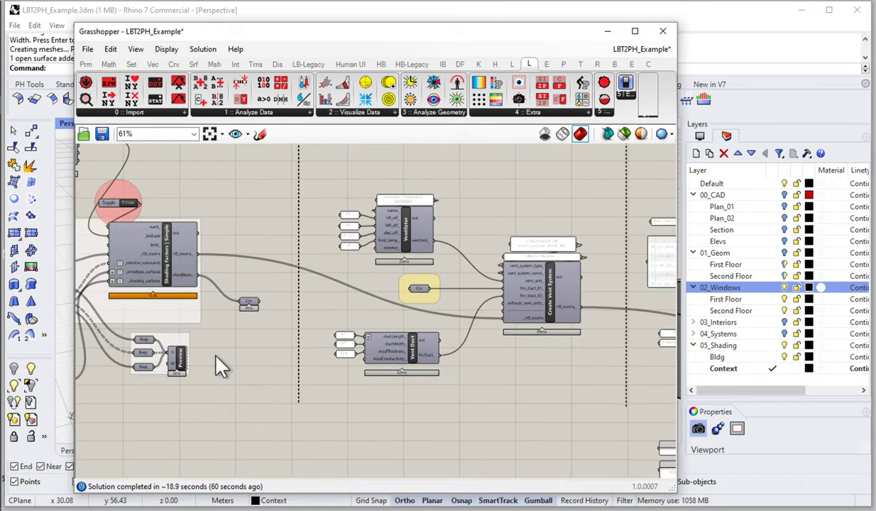
Set the Open XL Workbook component's run toggle to True and switch to My_Results.xlsx in Excel
{"action": "scroll", "coordinate": [224, 353], "scroll_direction": "down", "scroll_amount": 5}
{"action": "right_click_drag", "start_coordinate": [449, 318], "coordinate": [242, 319]}
{"action": "scroll", "coordinate": [260, 308], "scroll_direction": "up", "scroll_amount": 6}
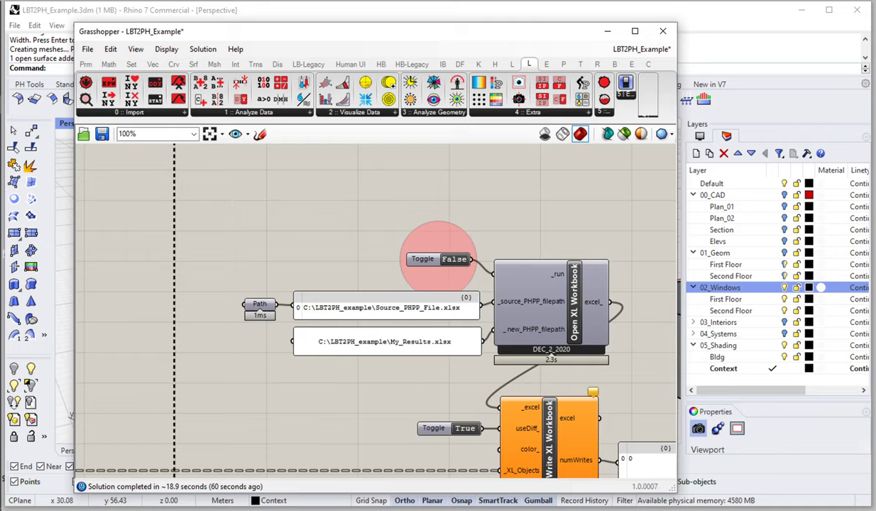
{"action": "double_click", "coordinate": [454, 259]}
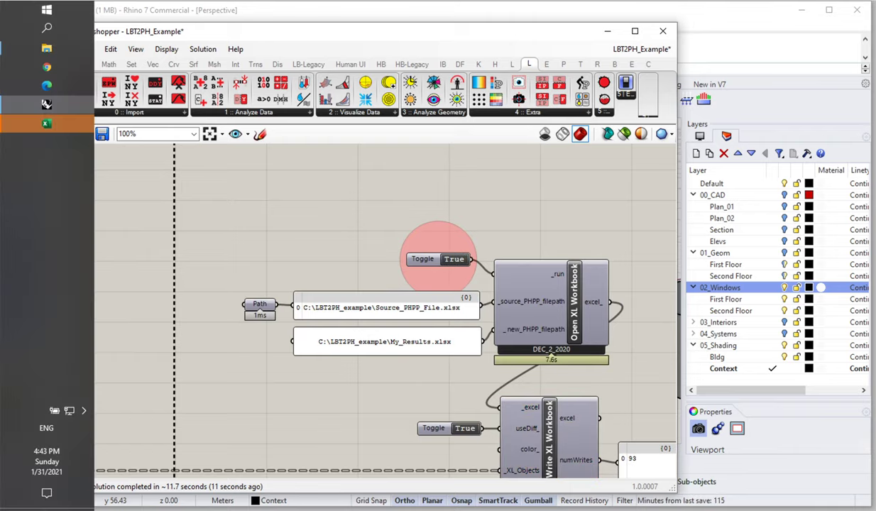
{"action": "left_click", "coordinate": [44, 123]}
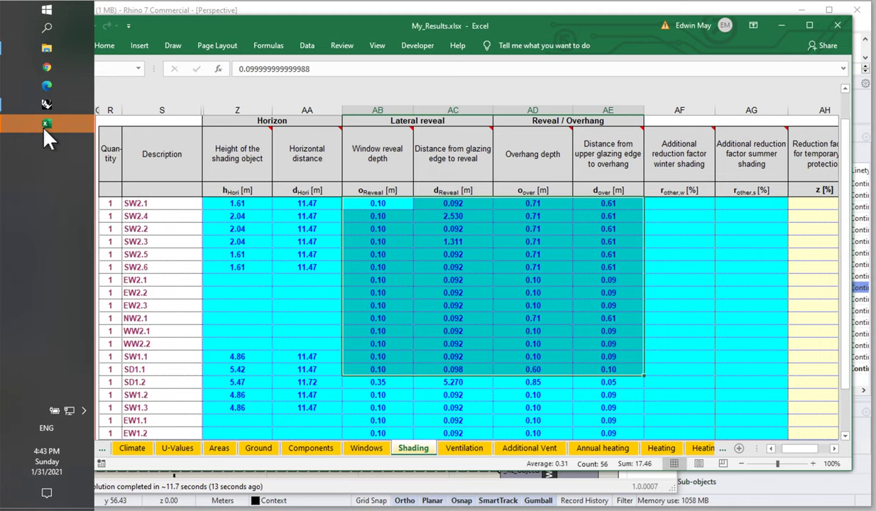
Examine the horizon height and horizontal distance entries for windows SW2.1 to SW2.6 on the Shading sheet
{"action": "left_click", "coordinate": [721, 357]}
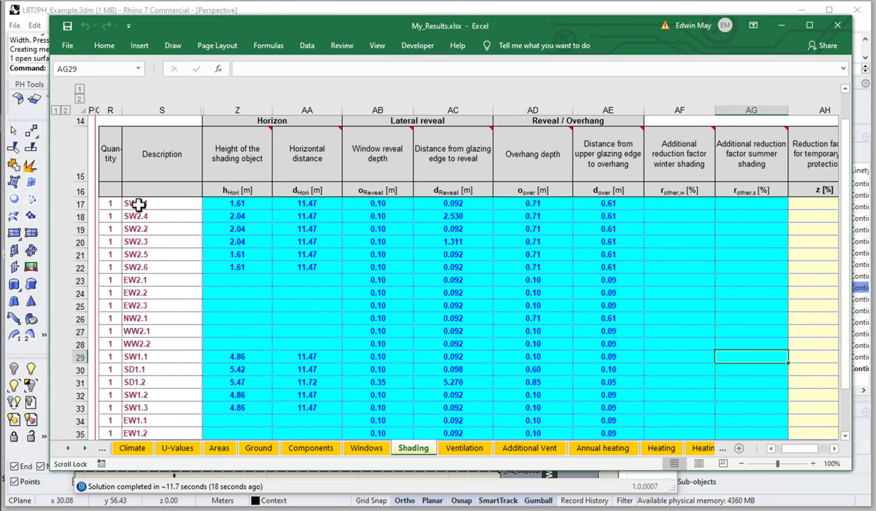
{"action": "left_click_drag", "start_coordinate": [136, 203], "coordinate": [234, 267]}
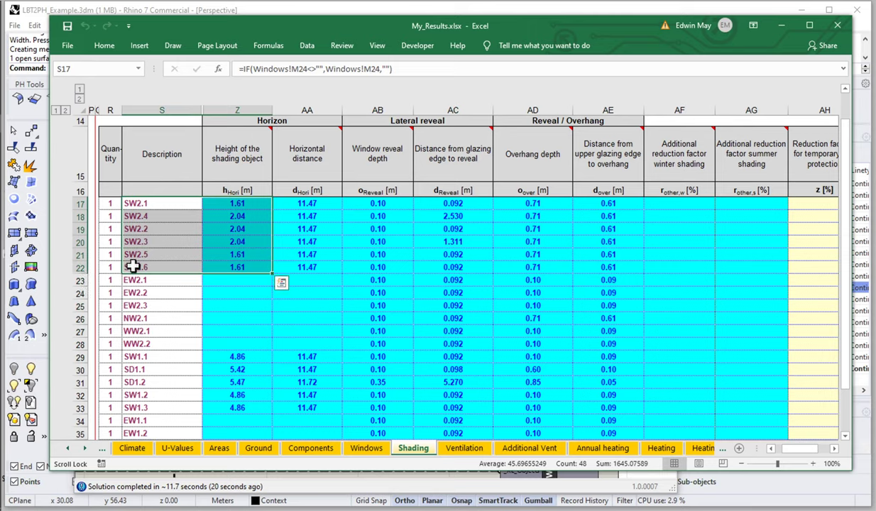
{"action": "left_click", "coordinate": [257, 123]}
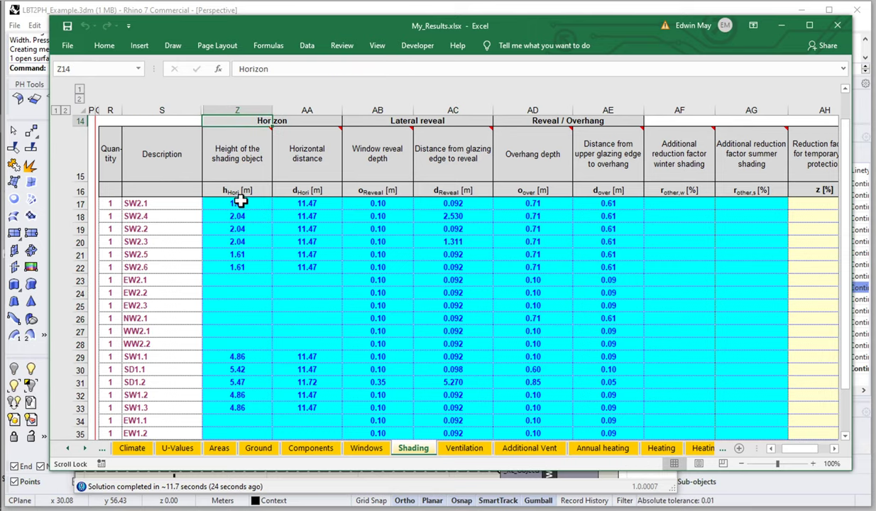
{"action": "left_click_drag", "start_coordinate": [241, 204], "coordinate": [242, 270]}
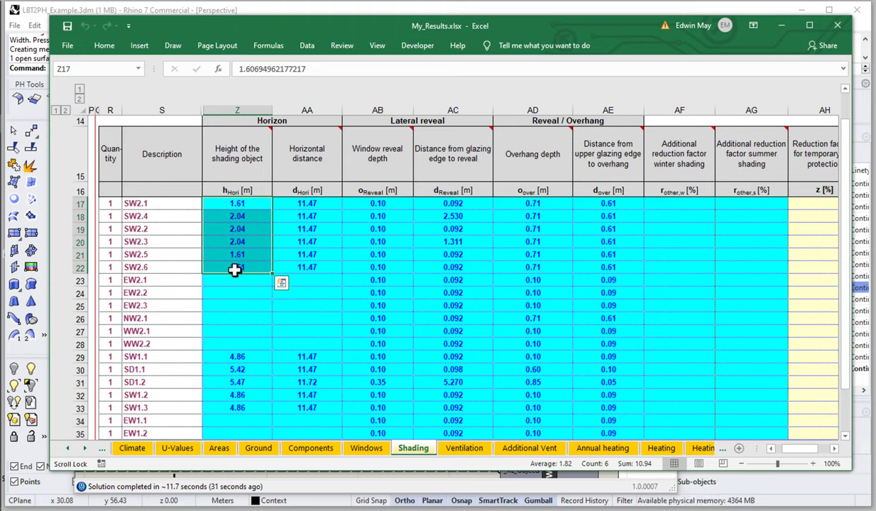
{"action": "left_click_drag", "start_coordinate": [318, 202], "coordinate": [321, 266]}
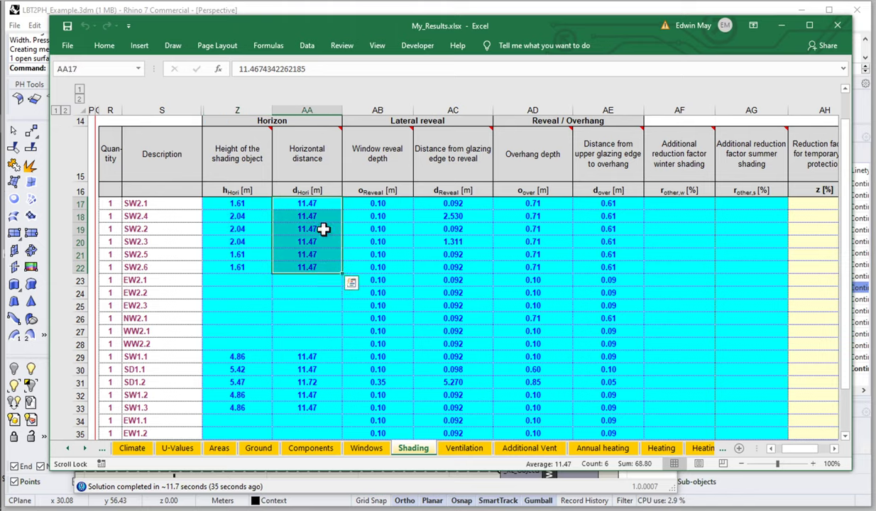
Examine the lateral reveal and overhang entries of the windows, including SW2.4, NW2.1 and the full SD1.2 row
{"action": "left_click", "coordinate": [464, 219]}
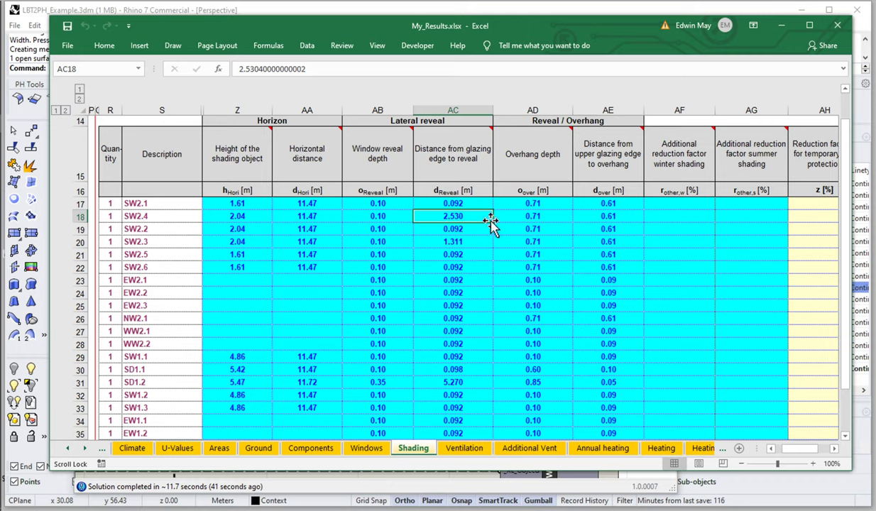
{"action": "left_click_drag", "start_coordinate": [604, 217], "coordinate": [604, 226]}
{"action": "scroll", "coordinate": [604, 226], "scroll_direction": "down", "scroll_amount": 2}
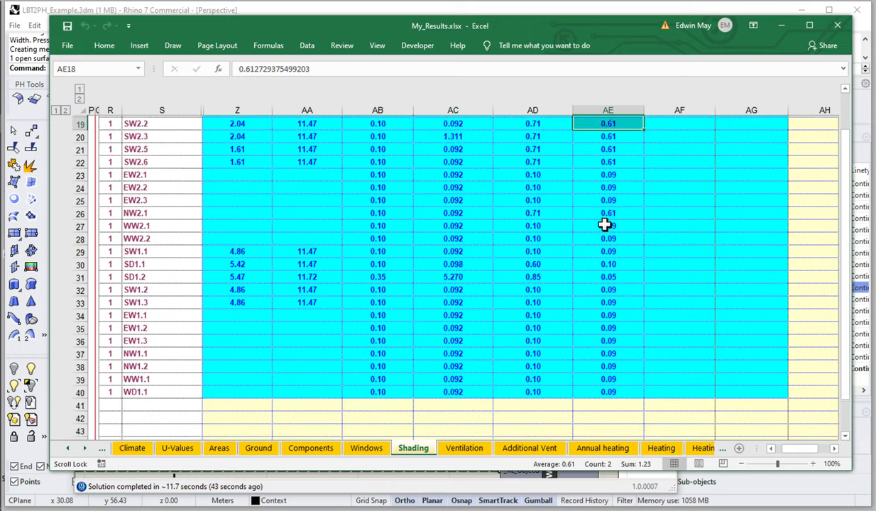
{"action": "left_click", "coordinate": [563, 199]}
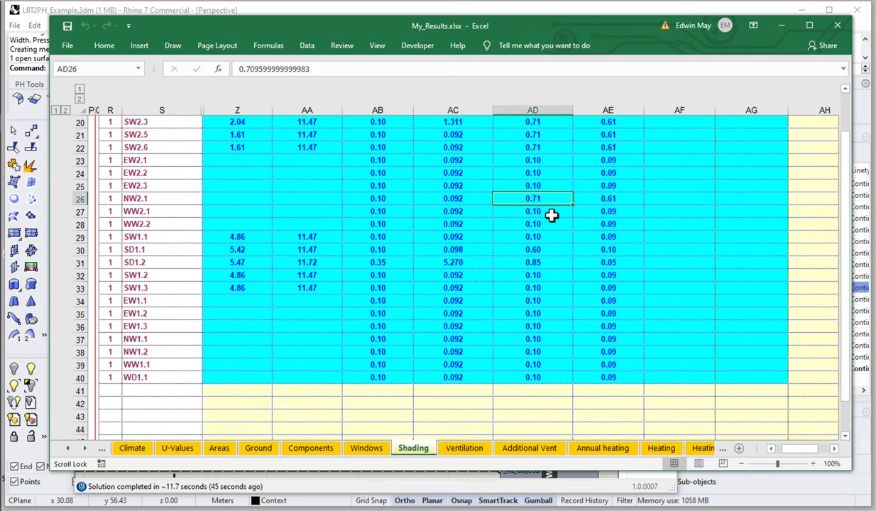
{"action": "scroll", "coordinate": [541, 234], "scroll_direction": "up", "scroll_amount": 1}
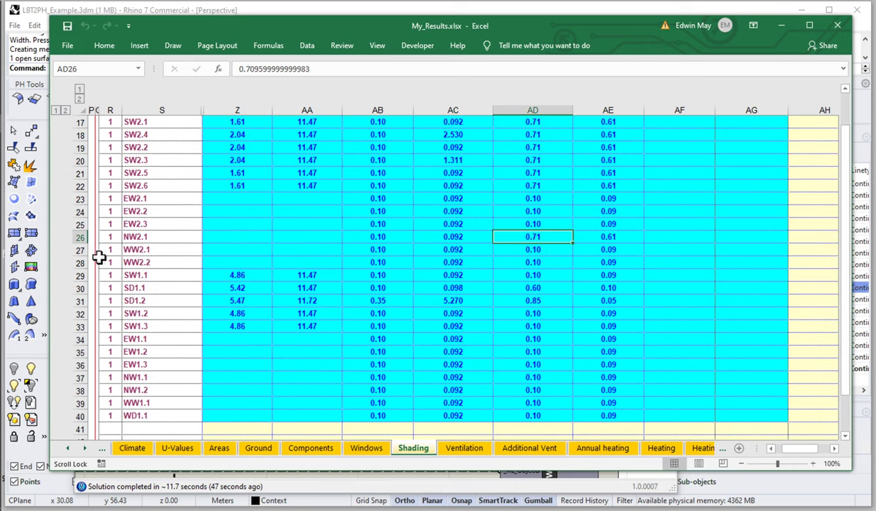
{"action": "left_click_drag", "start_coordinate": [554, 306], "coordinate": [142, 299]}
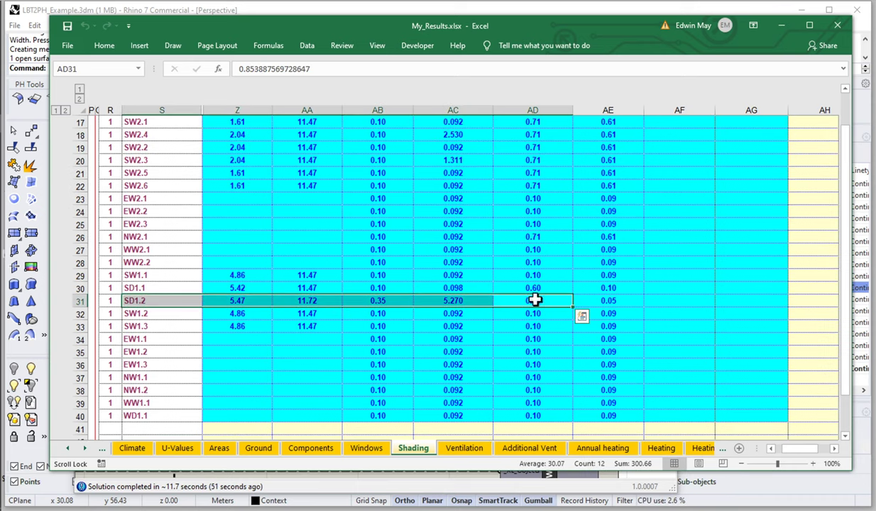
{"action": "scroll", "coordinate": [540, 301], "scroll_direction": "up", "scroll_amount": 1}
{"action": "scroll", "coordinate": [539, 301], "scroll_direction": "up", "scroll_amount": 1}
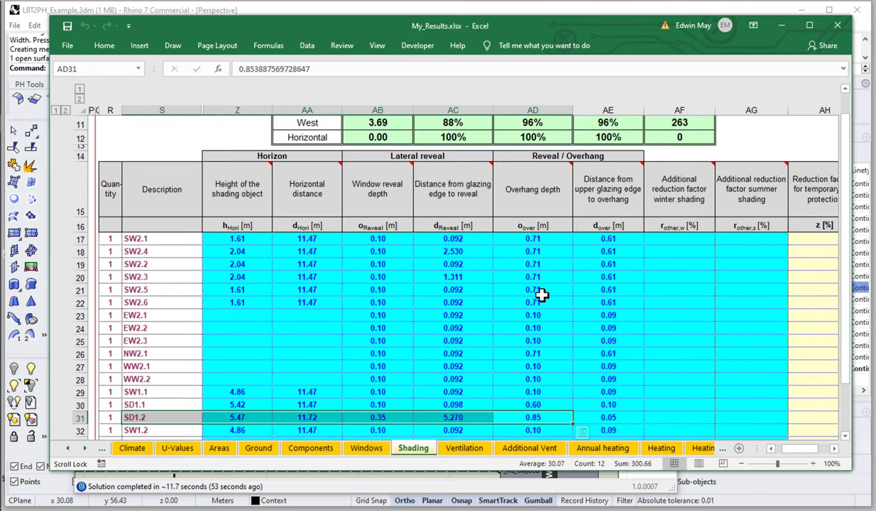
{"action": "scroll", "coordinate": [541, 298], "scroll_direction": "down", "scroll_amount": 1}
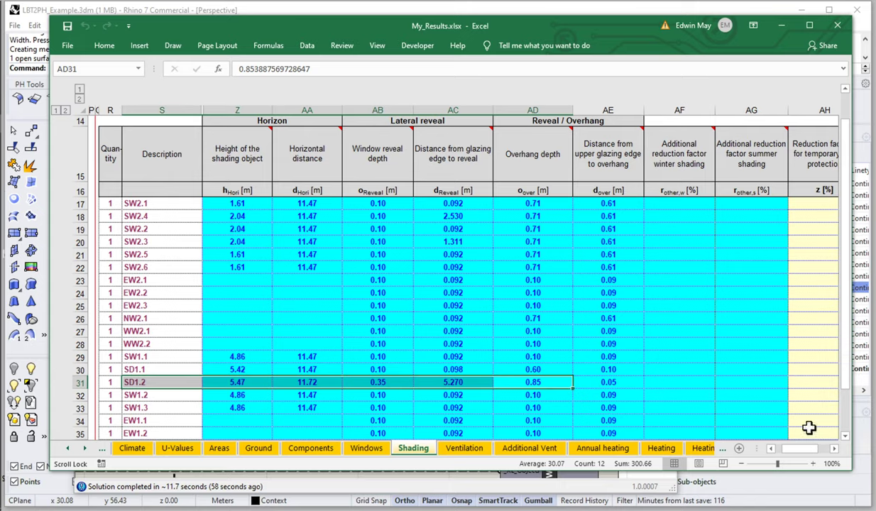
Examine the winter and summer shading reduction factors, comparing the heating case and cooling case totals for each window
{"action": "left_click_drag", "start_coordinate": [746, 446], "coordinate": [713, 453]}
{"action": "left_click", "coordinate": [210, 216]}
{"action": "left_click", "coordinate": [274, 212]}
{"action": "left_click", "coordinate": [316, 215]}
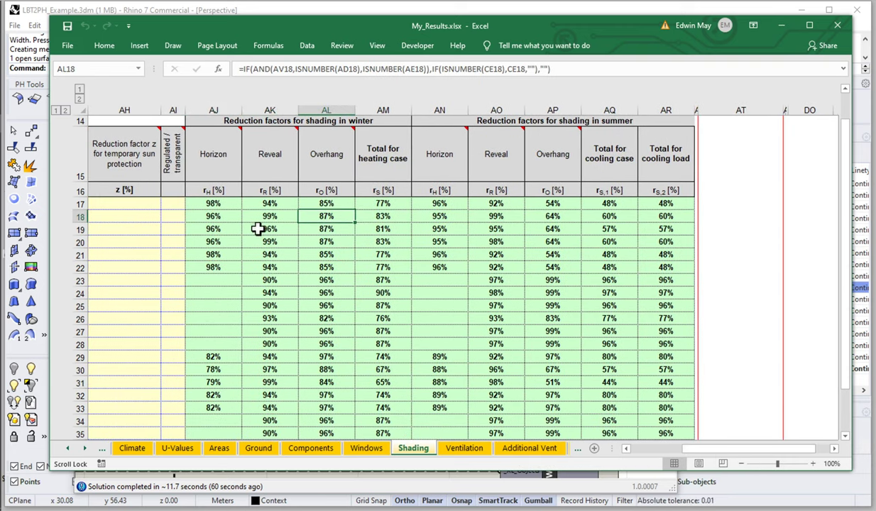
{"action": "left_click_drag", "start_coordinate": [384, 206], "coordinate": [382, 380]}
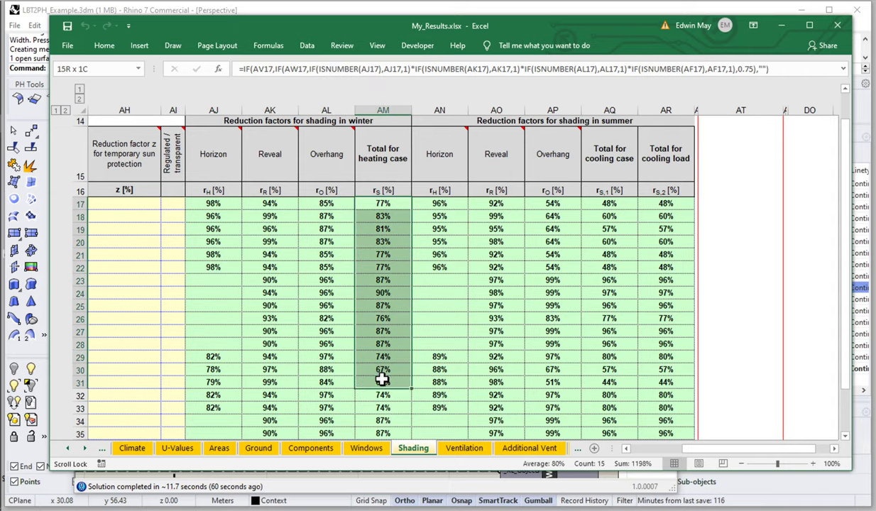
{"action": "left_click", "coordinate": [382, 111]}
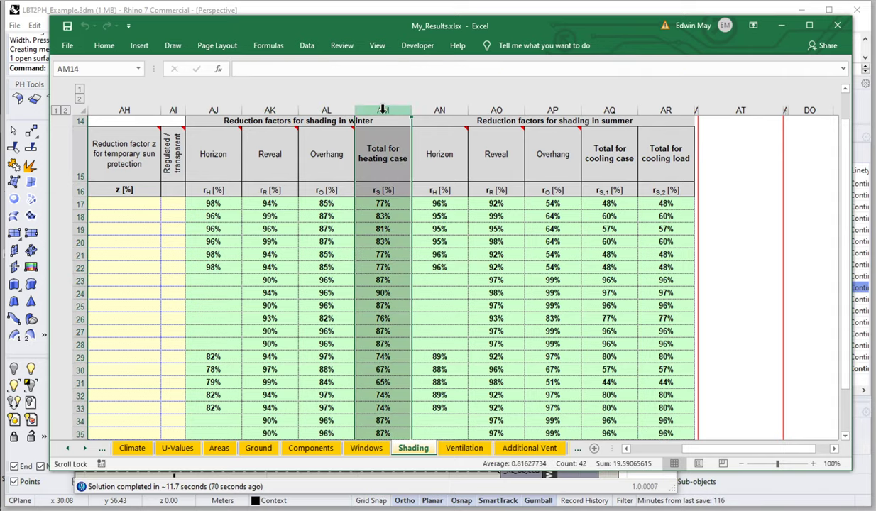
{"action": "left_click", "coordinate": [612, 110]}
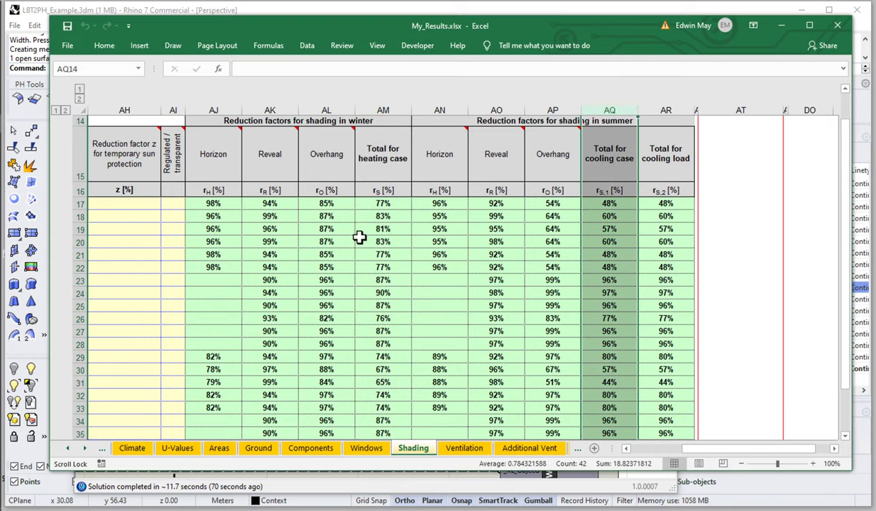
{"action": "left_click", "coordinate": [612, 203]}
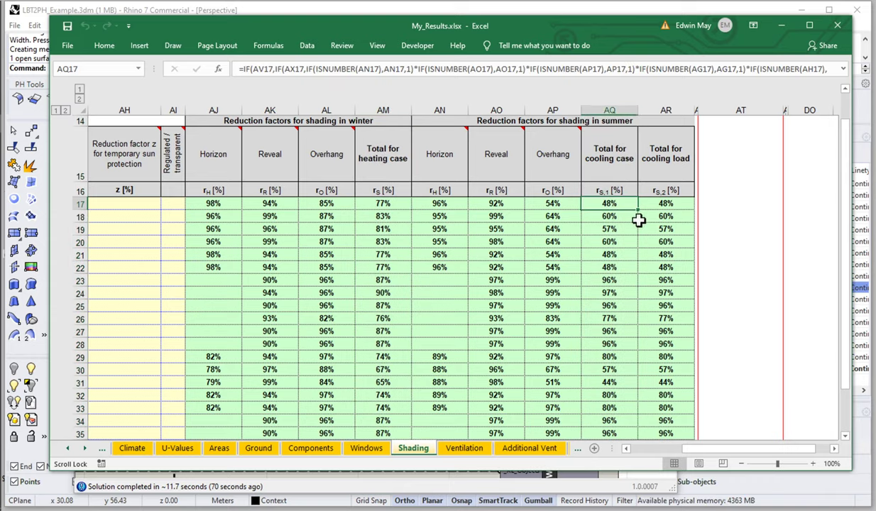
{"action": "scroll", "coordinate": [638, 221], "scroll_direction": "down", "scroll_amount": 1}
{"action": "left_click", "coordinate": [618, 301]}
{"action": "left_click", "coordinate": [609, 211]}
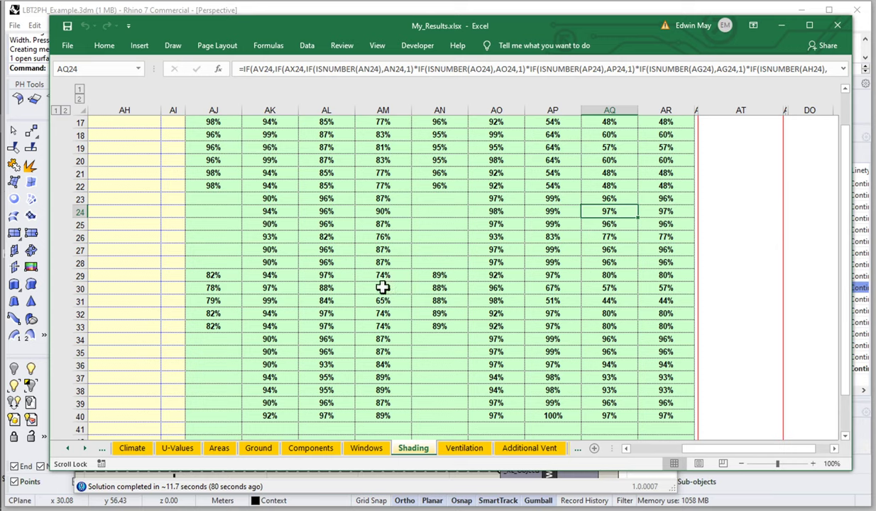
Examine the horizon reduction factors and horizon inputs of the east, north and west windows, ending at the shading summary table
{"action": "scroll", "coordinate": [364, 261], "scroll_direction": "up", "scroll_amount": 1}
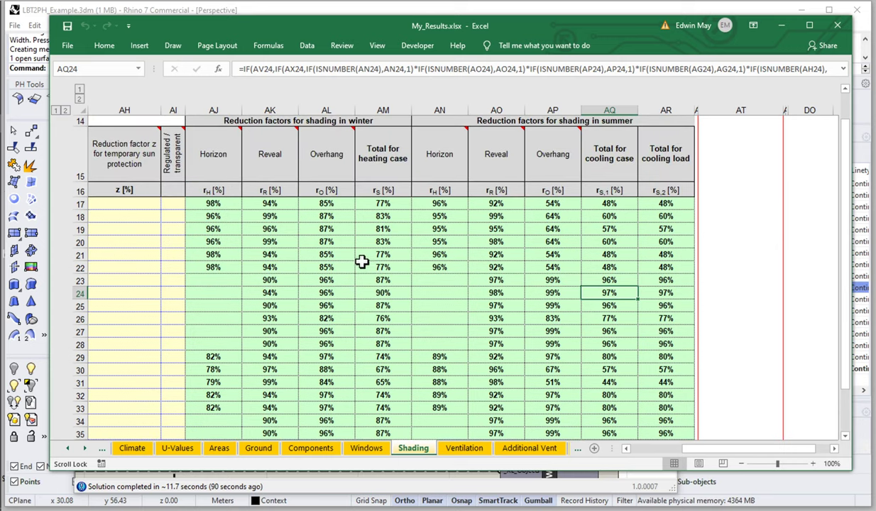
{"action": "left_click_drag", "start_coordinate": [440, 280], "coordinate": [441, 344]}
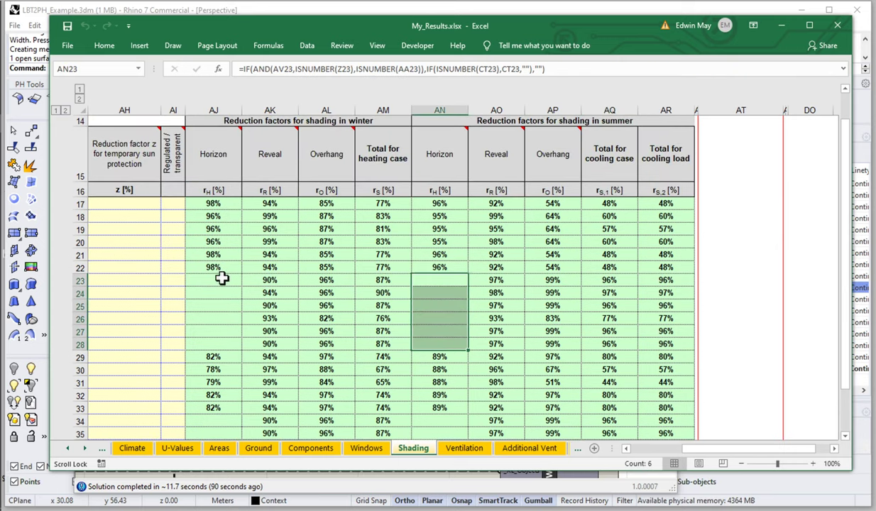
{"action": "left_click_drag", "start_coordinate": [222, 279], "coordinate": [222, 355]}
{"action": "left_click_drag", "start_coordinate": [723, 451], "coordinate": [653, 462]}
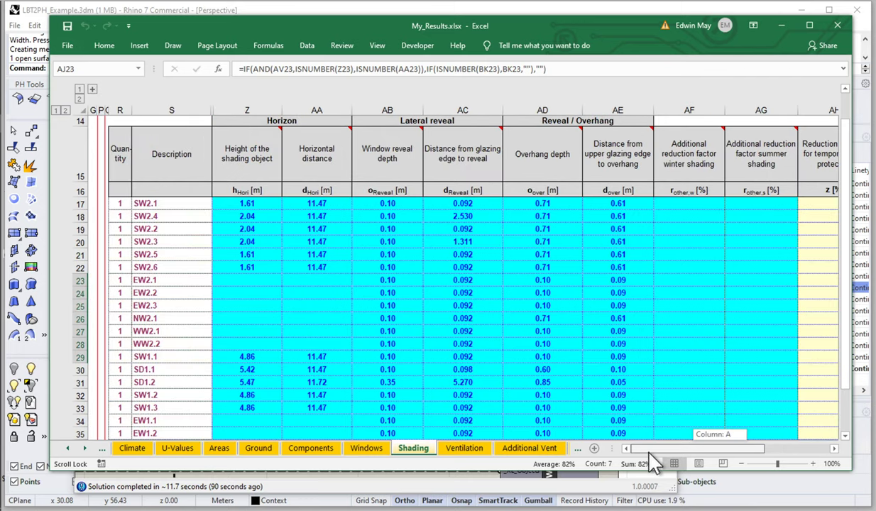
{"action": "left_click_drag", "start_coordinate": [259, 282], "coordinate": [324, 343]}
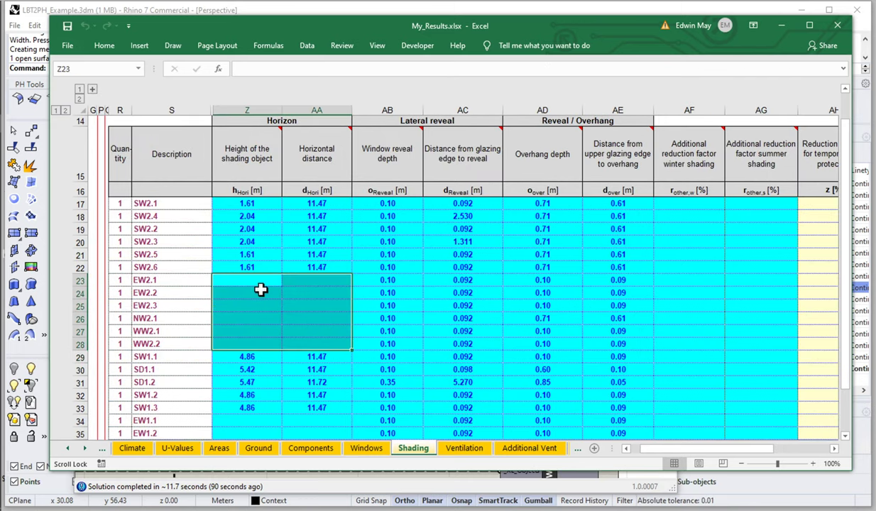
{"action": "scroll", "coordinate": [262, 289], "scroll_direction": "down", "scroll_amount": 1}
{"action": "left_click_drag", "start_coordinate": [235, 341], "coordinate": [325, 419]}
{"action": "scroll", "coordinate": [270, 284], "scroll_direction": "up", "scroll_amount": 5}
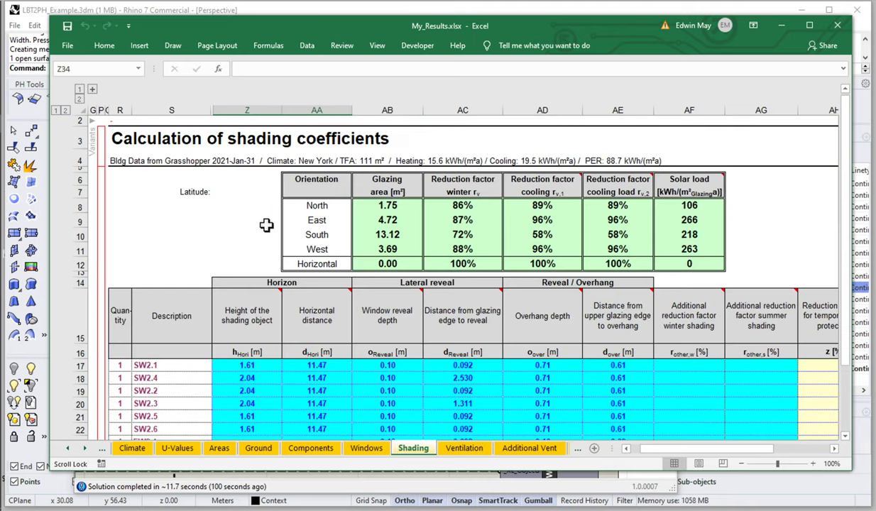
Switch back to Rhino and Grasshopper and examine the green shading checklines running from the house windows toward the neighboring building
{"action": "left_click", "coordinate": [262, 282]}
{"action": "left_click_drag", "start_coordinate": [240, 27], "coordinate": [348, 32]}
{"action": "left_click", "coordinate": [190, 6]}
{"action": "left_click_drag", "start_coordinate": [164, 36], "coordinate": [343, 32]}
{"action": "scroll", "coordinate": [450, 352], "scroll_direction": "down", "scroll_amount": 10}
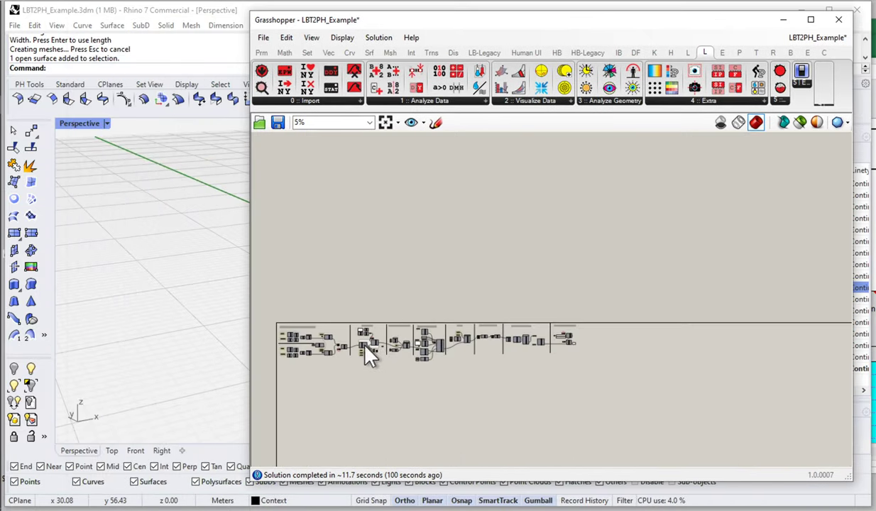
{"action": "scroll", "coordinate": [369, 355], "scroll_direction": "up", "scroll_amount": 10}
{"action": "left_click", "coordinate": [465, 354]}
{"action": "left_click_drag", "start_coordinate": [248, 257], "coordinate": [605, 257]}
{"action": "right_click_drag", "start_coordinate": [234, 284], "coordinate": [360, 340]}
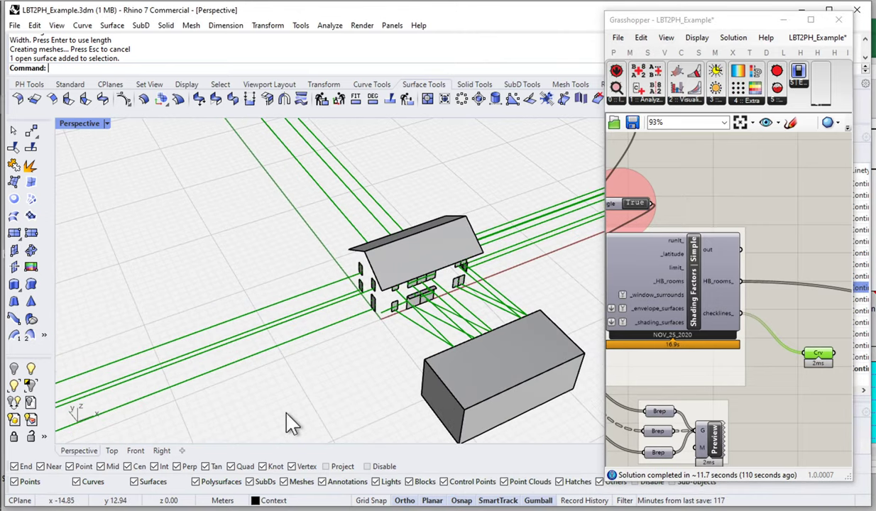
{"action": "right_click_drag", "start_coordinate": [229, 344], "coordinate": [376, 287]}
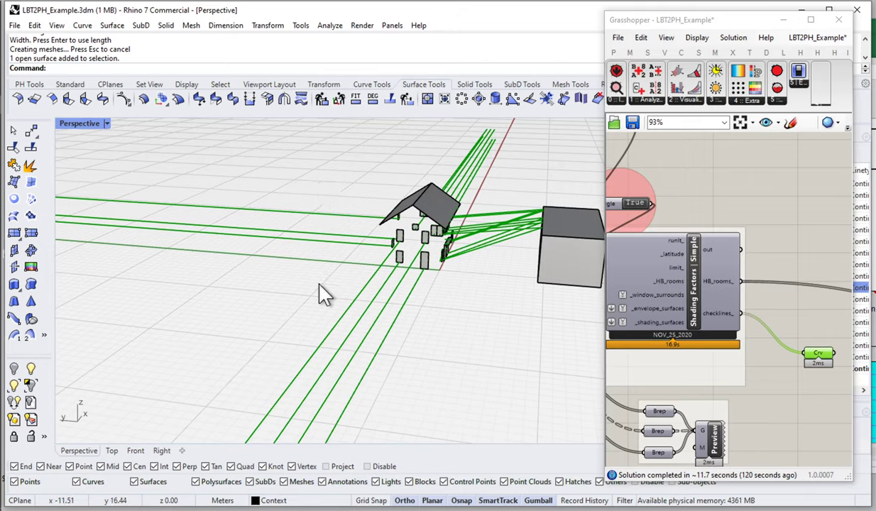
Read the description of the limit_ input on the Shading Factors | Simple component and compare it with the checklines around the house
{"action": "scroll", "coordinate": [674, 268], "scroll_direction": "up", "scroll_amount": 3}
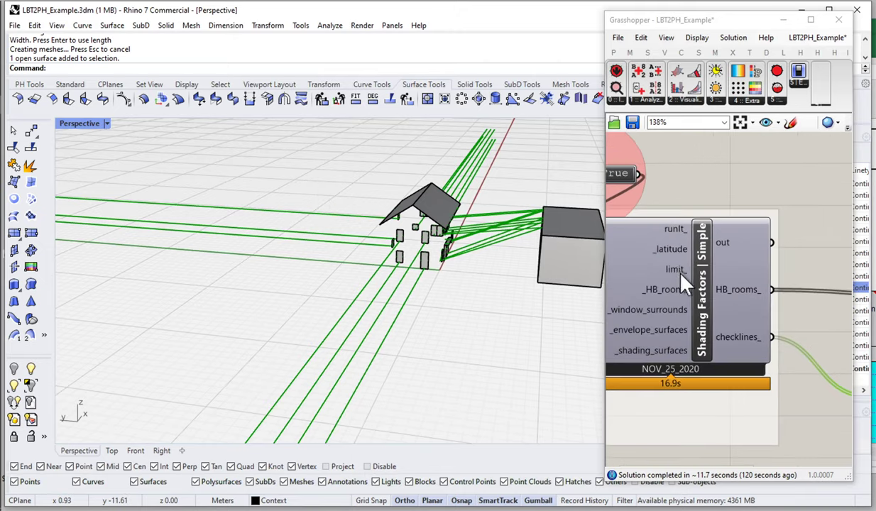
{"action": "mouse_move", "coordinate": [673, 278]}
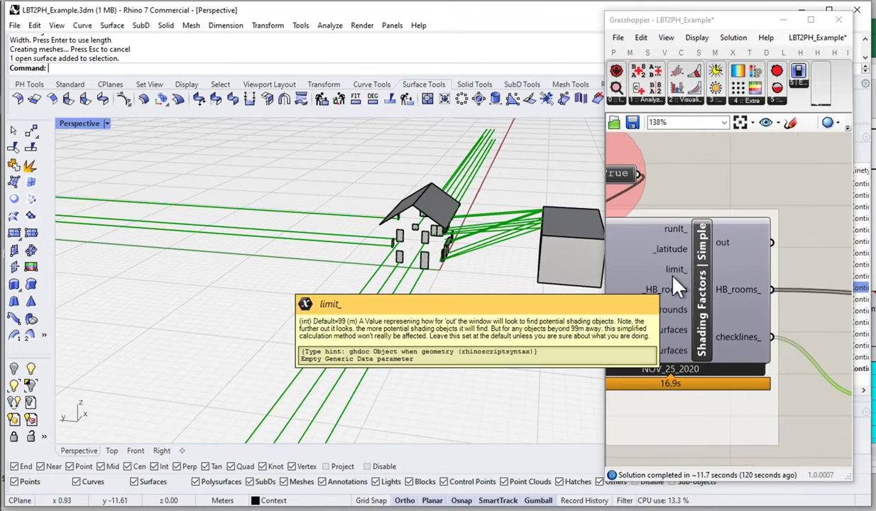
{"action": "right_click_drag", "start_coordinate": [494, 217], "coordinate": [329, 286]}
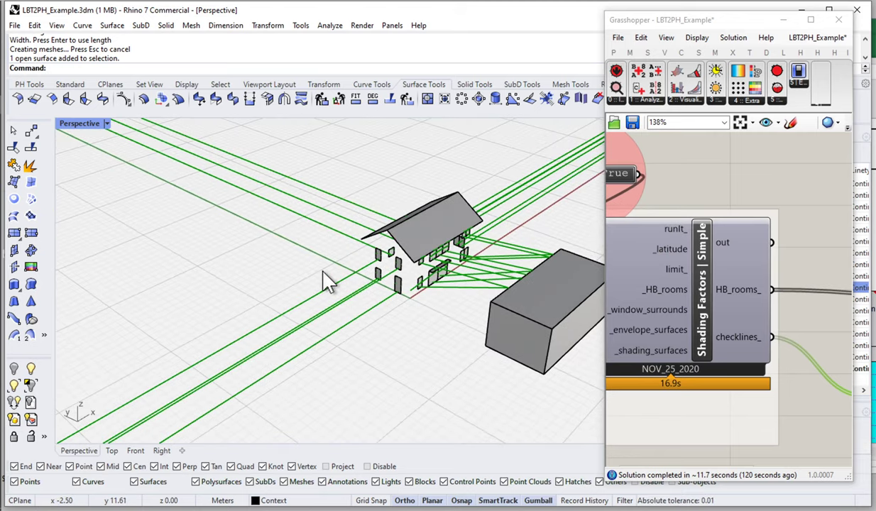
Switch to Excel and examine the horizon height and distance cells of windows EW2.1 to WW2.2 against the orientation summary on the Shading sheet
{"action": "mouse_move", "coordinate": [16, 137]}
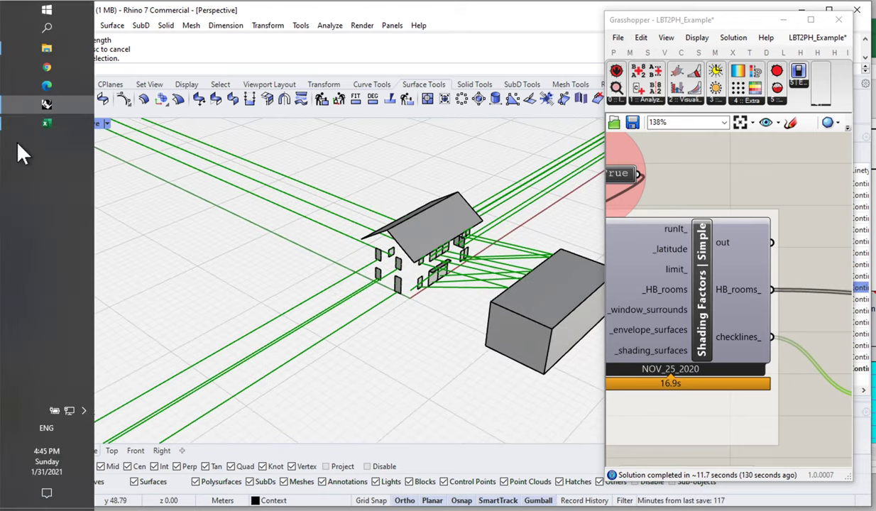
{"action": "left_click", "coordinate": [46, 121]}
{"action": "scroll", "coordinate": [346, 311], "scroll_direction": "down", "scroll_amount": 1}
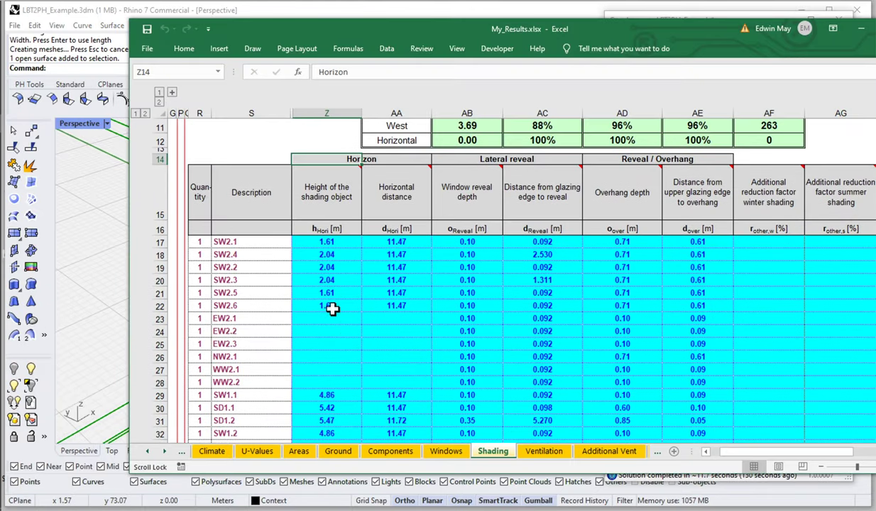
{"action": "left_click_drag", "start_coordinate": [339, 318], "coordinate": [398, 382]}
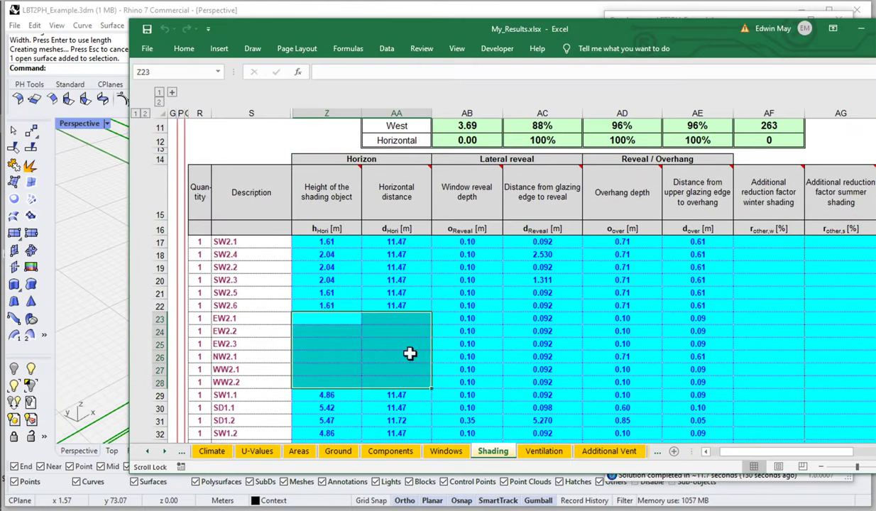
{"action": "scroll", "coordinate": [353, 340], "scroll_direction": "down", "scroll_amount": 1}
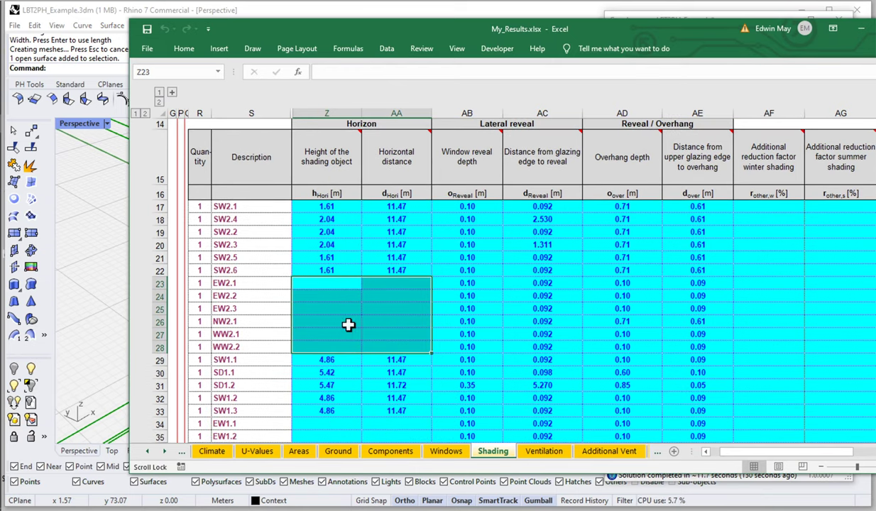
{"action": "left_click_drag", "start_coordinate": [371, 29], "coordinate": [262, 18]}
{"action": "scroll", "coordinate": [595, 322], "scroll_direction": "up", "scroll_amount": 2}
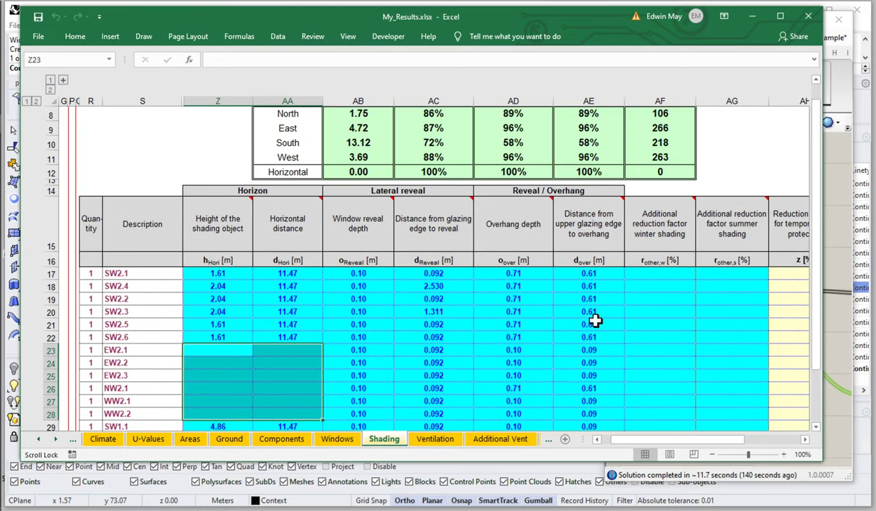
{"action": "scroll", "coordinate": [595, 322], "scroll_direction": "up", "scroll_amount": 1}
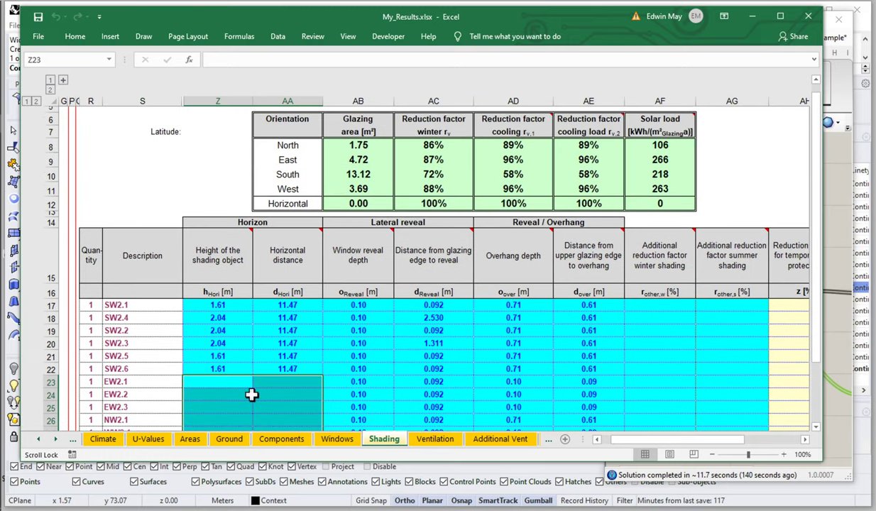
Open the Heating sheet and examine the reduction factors by orientation and the total for available solar heat gains
{"action": "left_click", "coordinate": [57, 439]}
{"action": "left_click", "coordinate": [57, 440]}
{"action": "left_click", "coordinate": [56, 439]}
{"action": "left_click", "coordinate": [57, 439]}
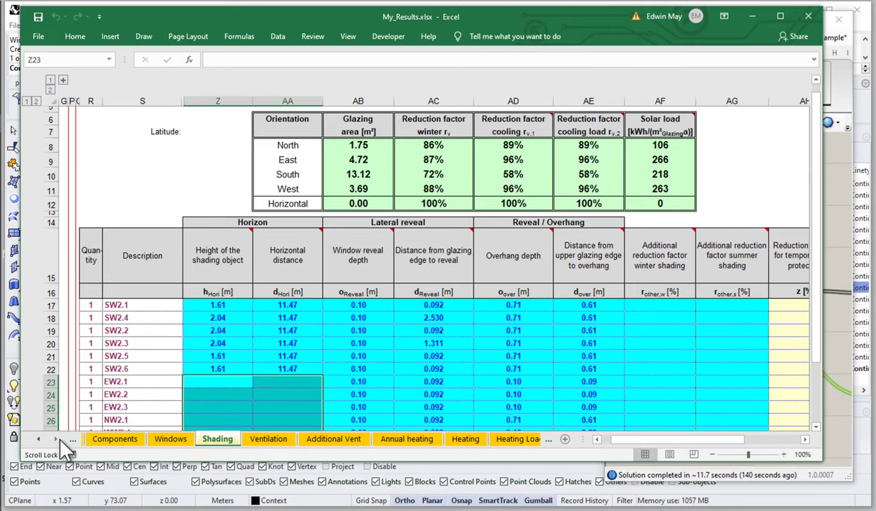
{"action": "left_click", "coordinate": [465, 439]}
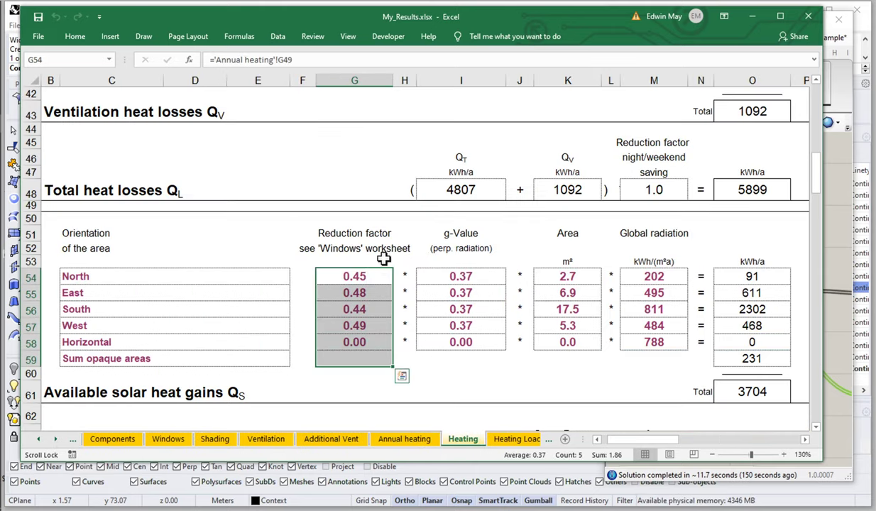
{"action": "left_click_drag", "start_coordinate": [387, 275], "coordinate": [368, 351]}
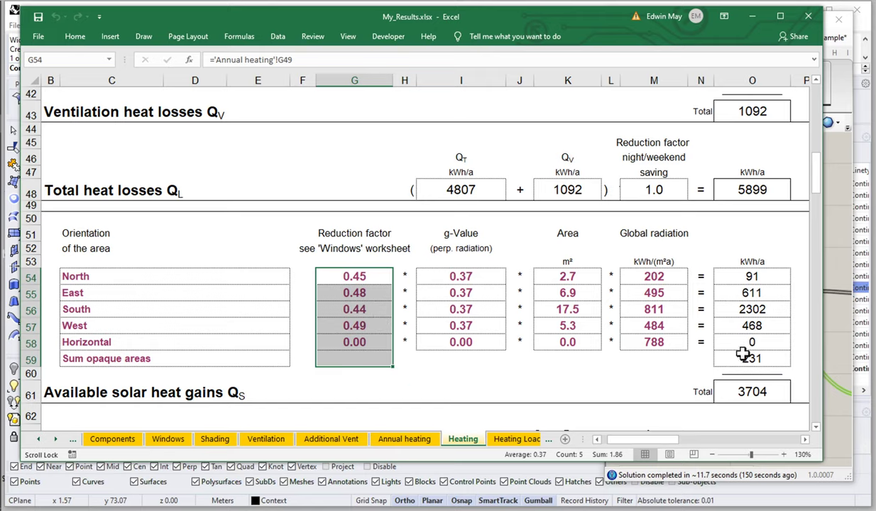
{"action": "left_click", "coordinate": [773, 393]}
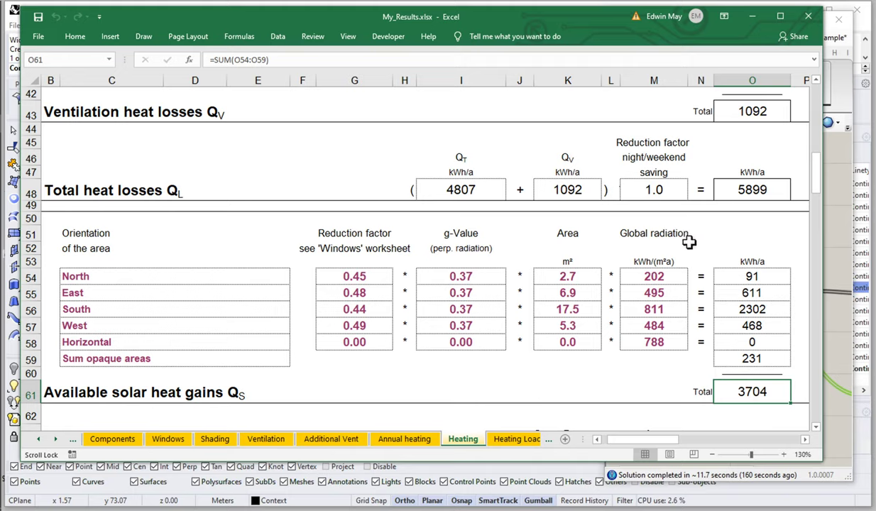
Return to Grasshopper and examine the wiring between Create Window Reveals, the merged shading breps and the Shading Factors | Simple component
{"action": "left_click", "coordinate": [838, 237]}
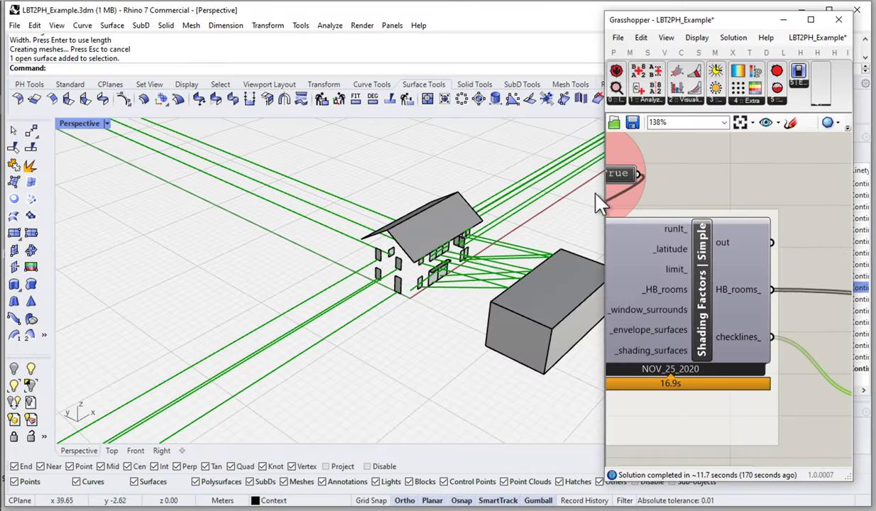
{"action": "left_click_drag", "start_coordinate": [605, 175], "coordinate": [423, 169]}
{"action": "left_click_drag", "start_coordinate": [712, 392], "coordinate": [687, 364]}
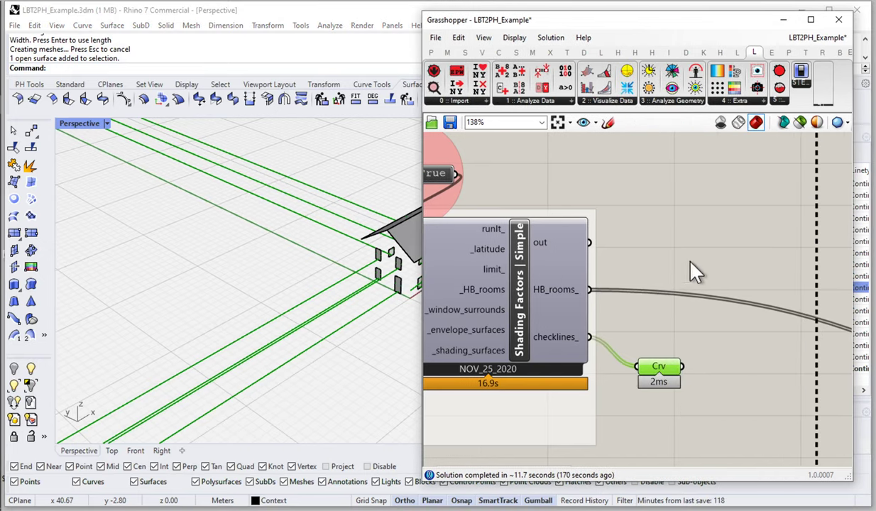
{"action": "scroll", "coordinate": [692, 272], "scroll_direction": "down", "scroll_amount": 3}
{"action": "right_click_drag", "start_coordinate": [715, 270], "coordinate": [707, 248]}
{"action": "mouse_move", "coordinate": [706, 248]}
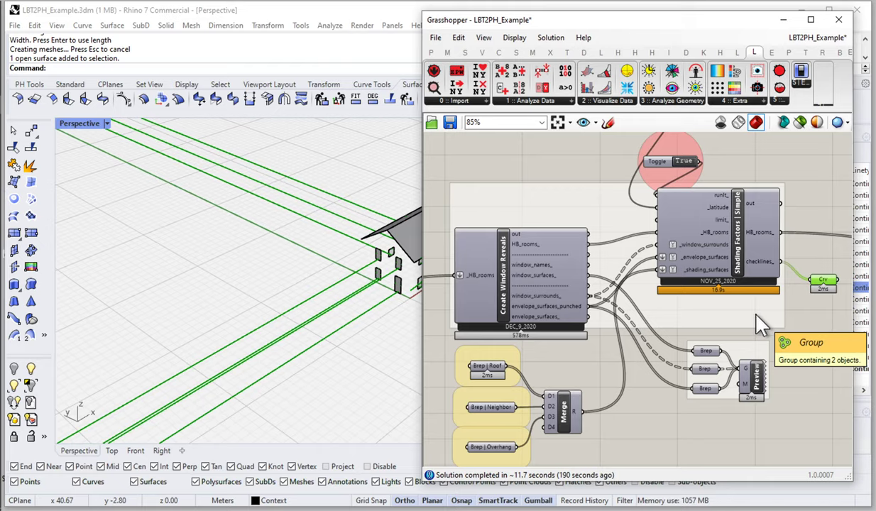
{"action": "scroll", "coordinate": [705, 275], "scroll_direction": "up", "scroll_amount": 1}
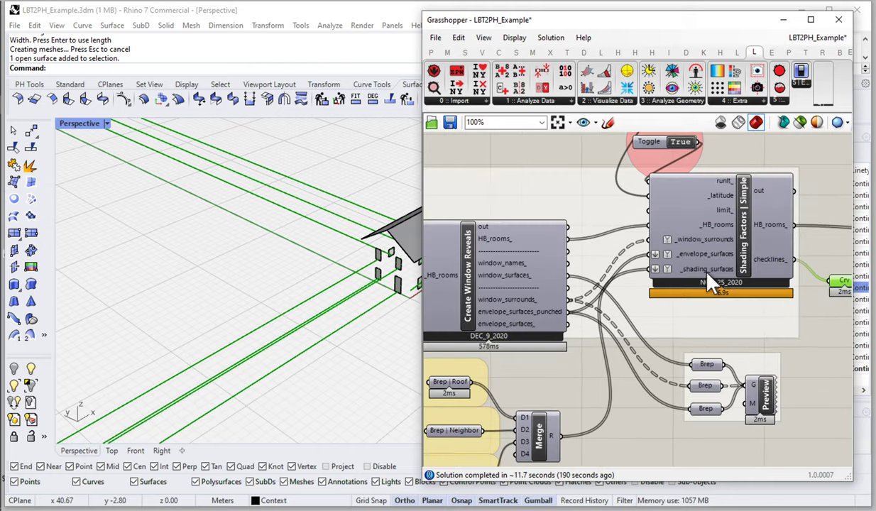
{"action": "right_click_drag", "start_coordinate": [474, 309], "coordinate": [524, 301]}
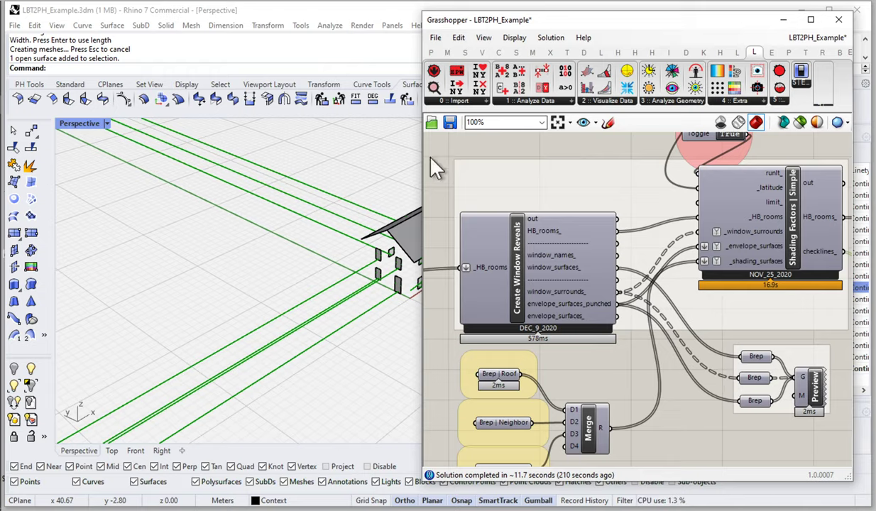
Examine the checklines between the house's windows and the neighboring block from several angles in the Perspective viewport
{"action": "left_click_drag", "start_coordinate": [420, 157], "coordinate": [595, 158]}
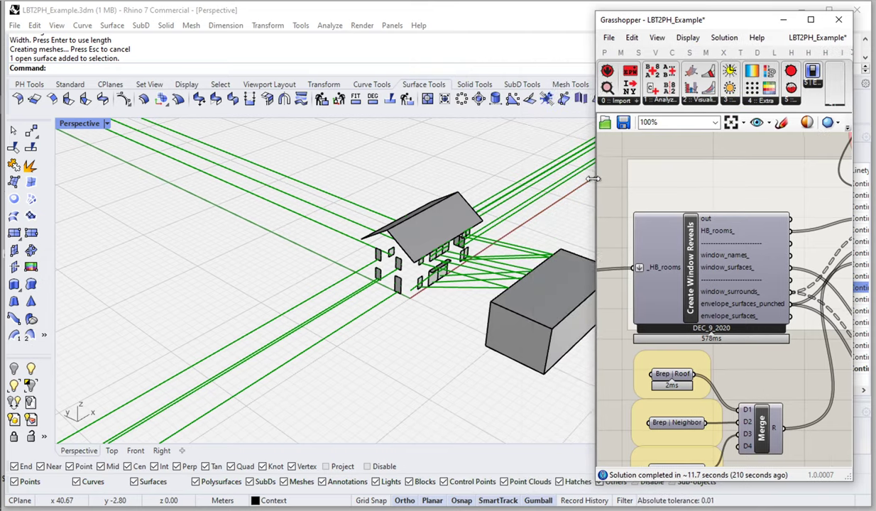
{"action": "right_click_drag", "start_coordinate": [423, 302], "coordinate": [400, 378]}
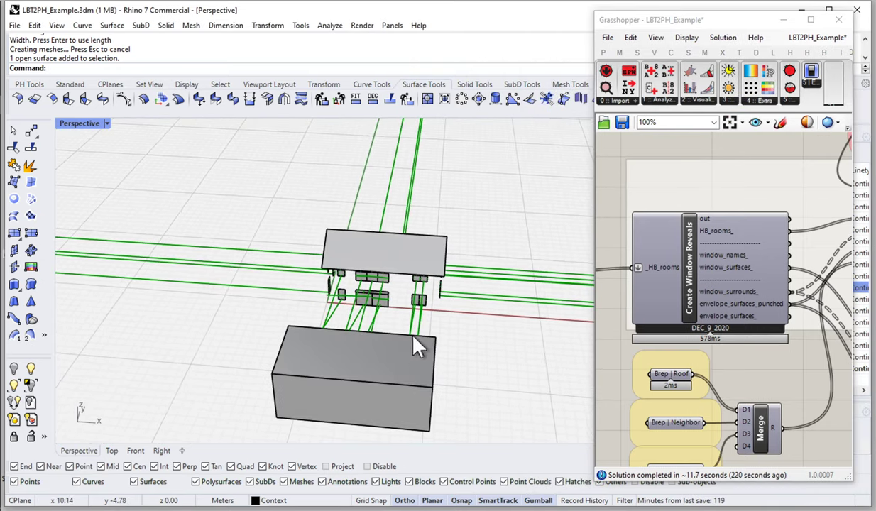
{"action": "right_click_drag", "start_coordinate": [401, 336], "coordinate": [442, 338]}
{"action": "scroll", "coordinate": [369, 335], "scroll_direction": "up", "scroll_amount": 4}
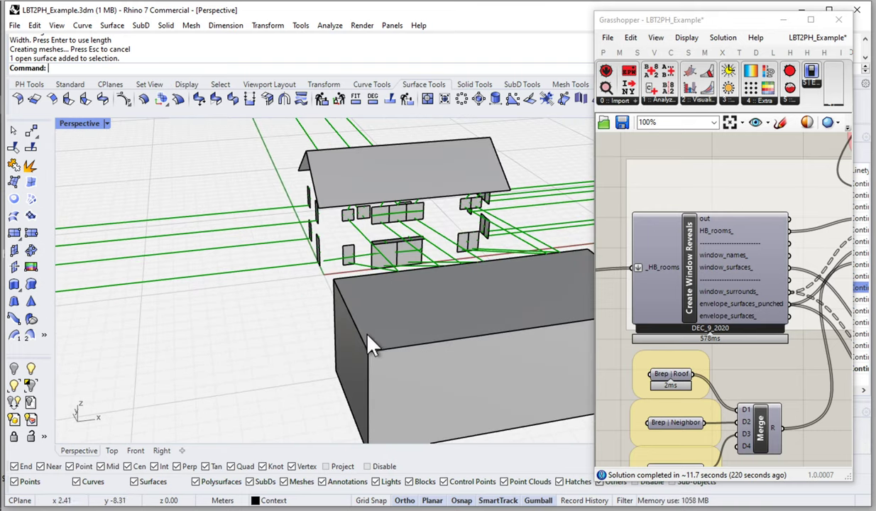
{"action": "scroll", "coordinate": [329, 306], "scroll_direction": "down", "scroll_amount": 4}
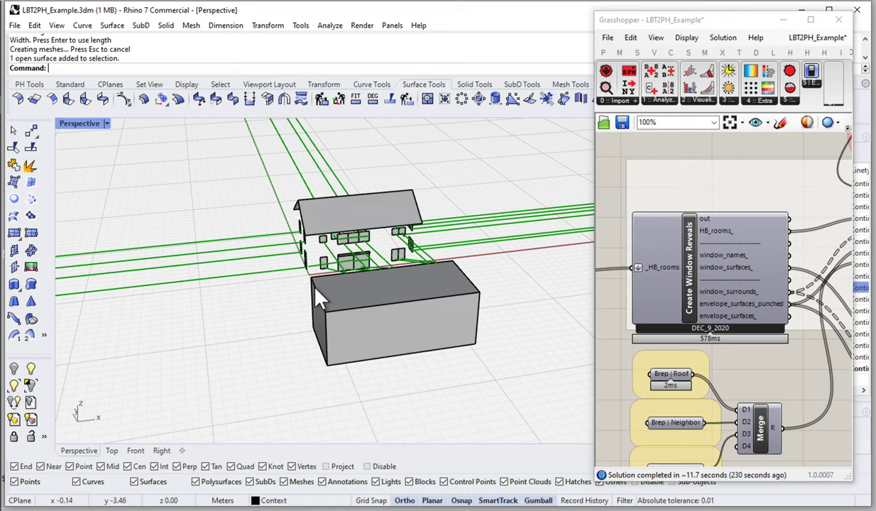
{"action": "right_click_drag", "start_coordinate": [316, 291], "coordinate": [358, 290]}
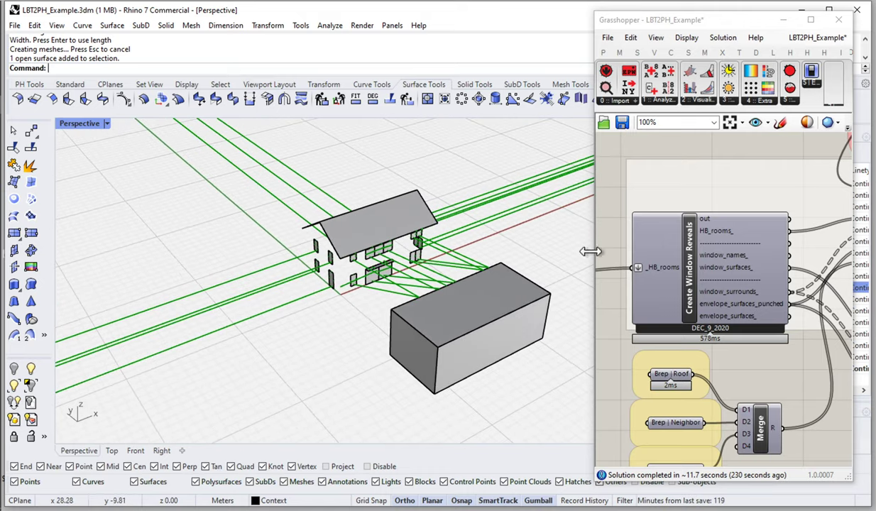
Move the Shading Factors | Simple component slightly lower in its group and keep it selected to inspect its highlighted checklines around the house
{"action": "left_click_drag", "start_coordinate": [591, 250], "coordinate": [390, 241]}
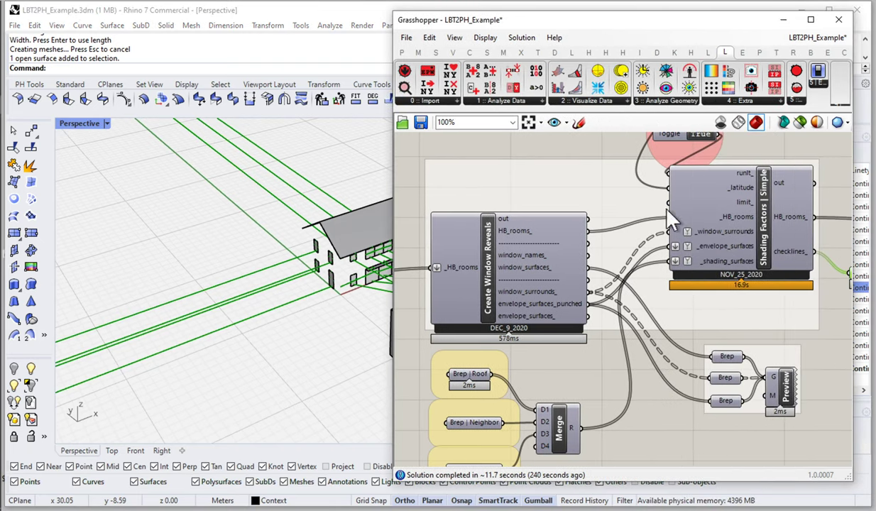
{"action": "left_click_drag", "start_coordinate": [727, 245], "coordinate": [728, 261]}
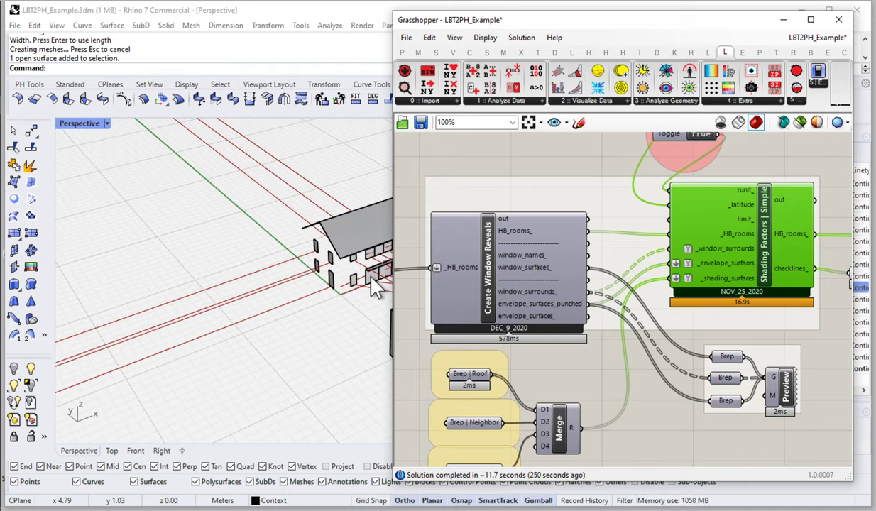
{"action": "right_click_drag", "start_coordinate": [332, 294], "coordinate": [250, 319], "text": "shift"}
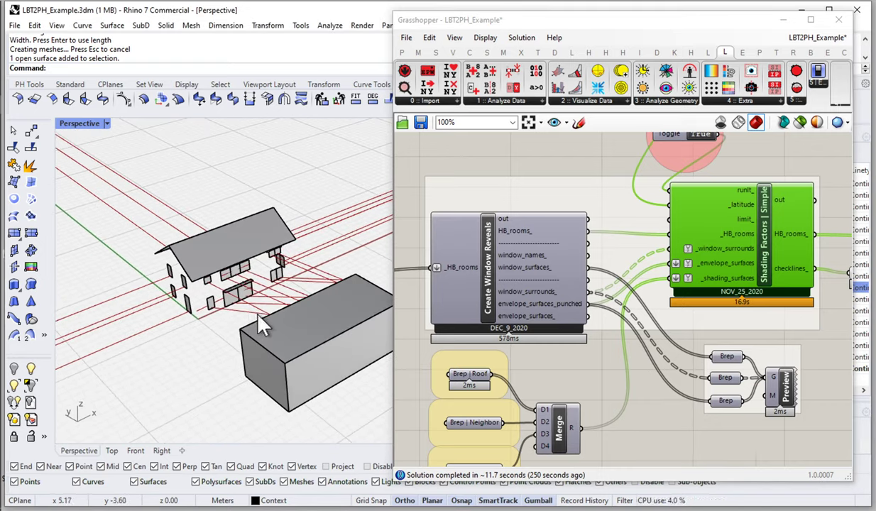